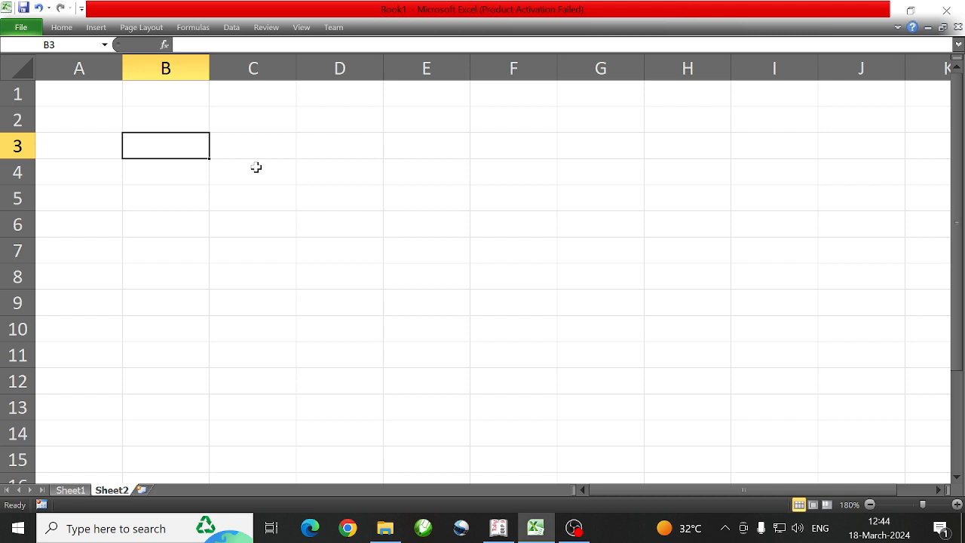
- Type the heading CONTRA in B3
text(CONTA)
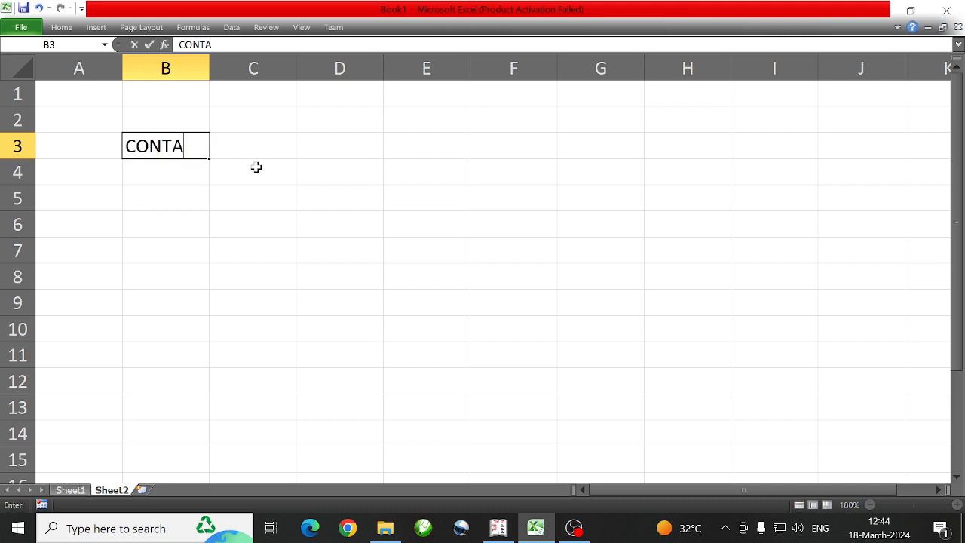
key(BackSpace)
text(RA)
key(Return)
key(Down)
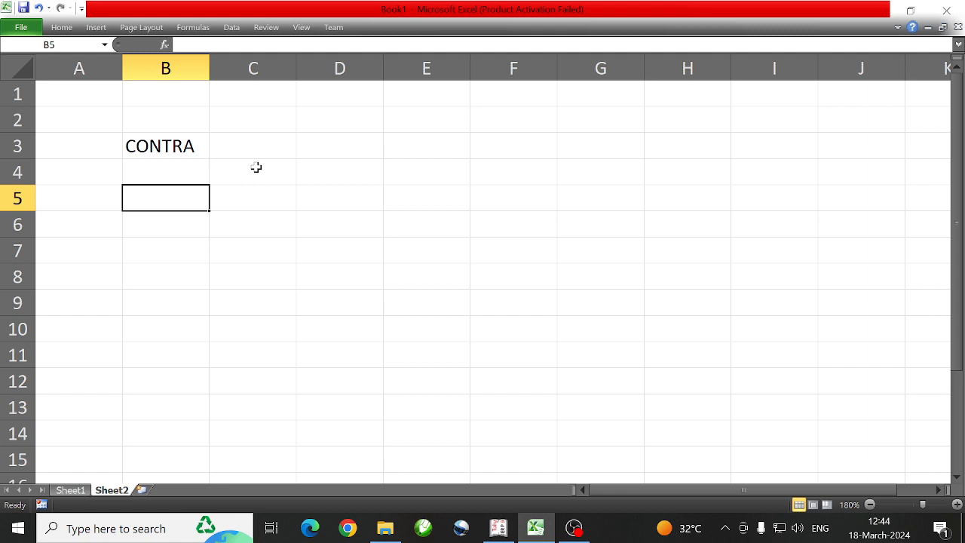
- Enter item 1, CASH DEPOSITED IN BANK, in row 5
key(Left)
text(1)
key(Return)
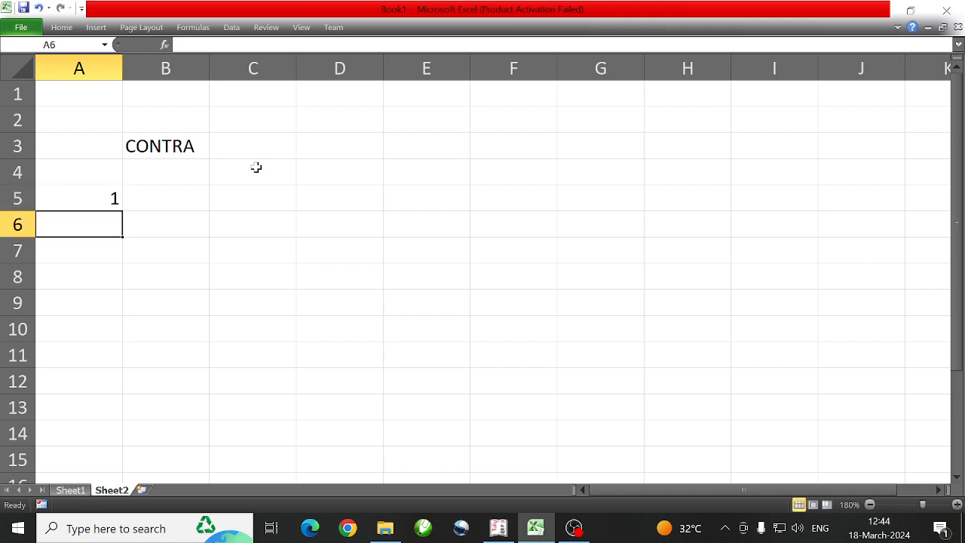
key(Up)
key(Right)
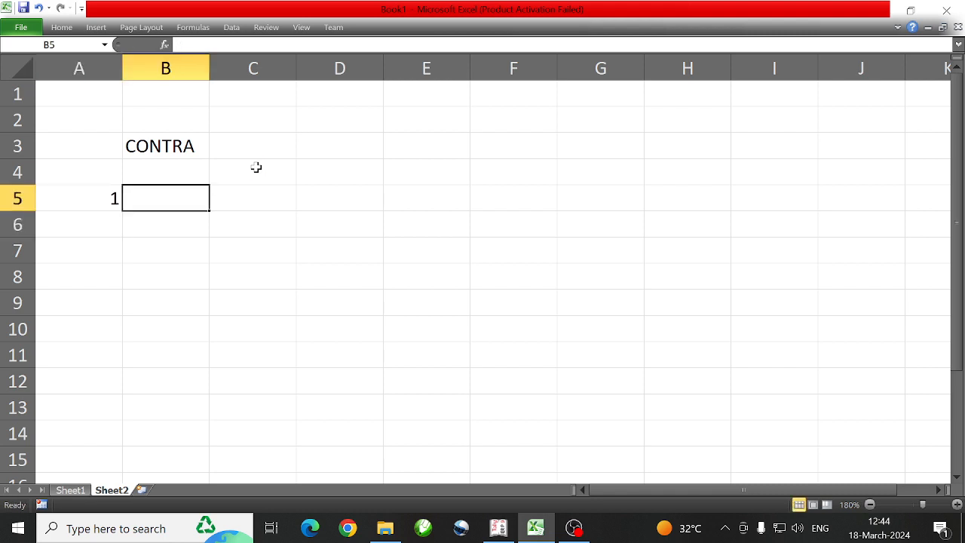
text(DEPO)
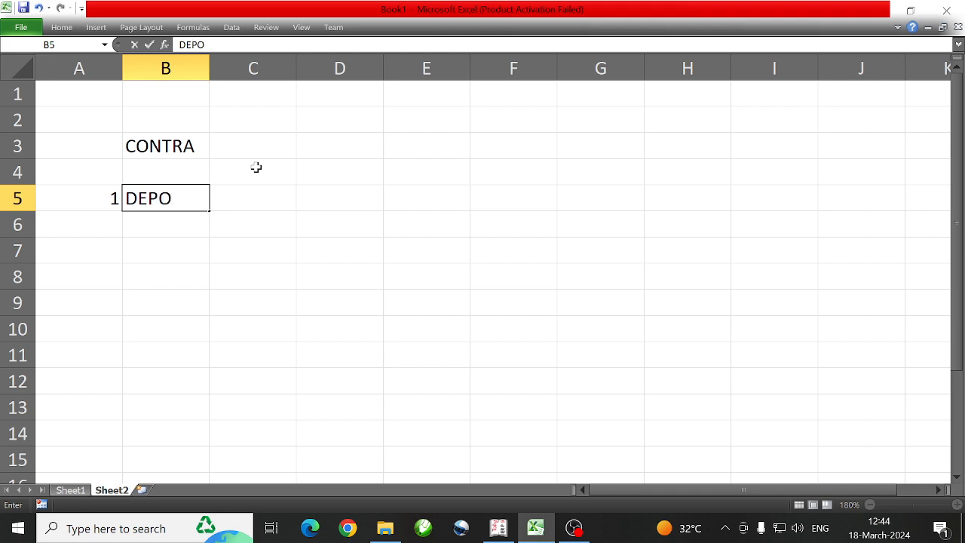
key(BackSpace)
key(BackSpace)
key(BackSpace)
key(BackSpace)
text(CAS)
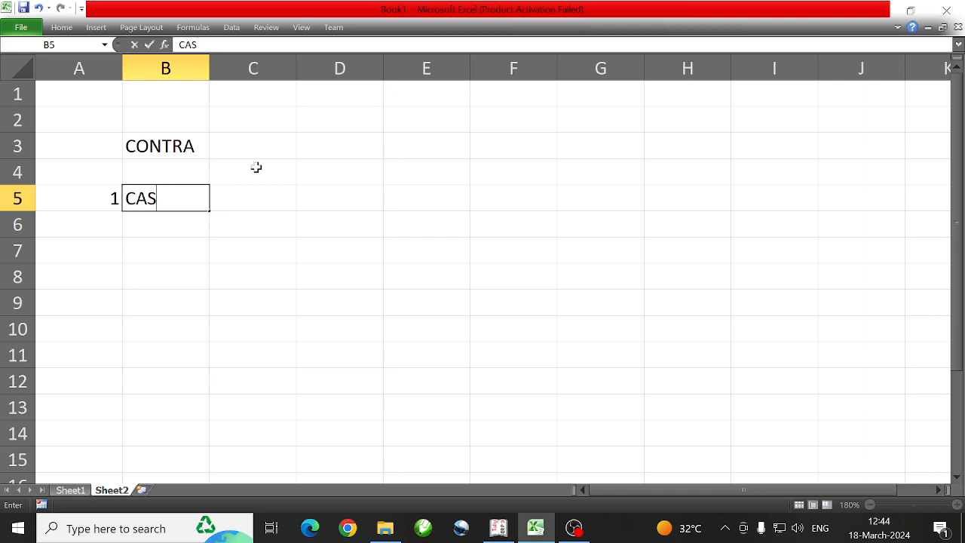
text(H DEPOSITED )
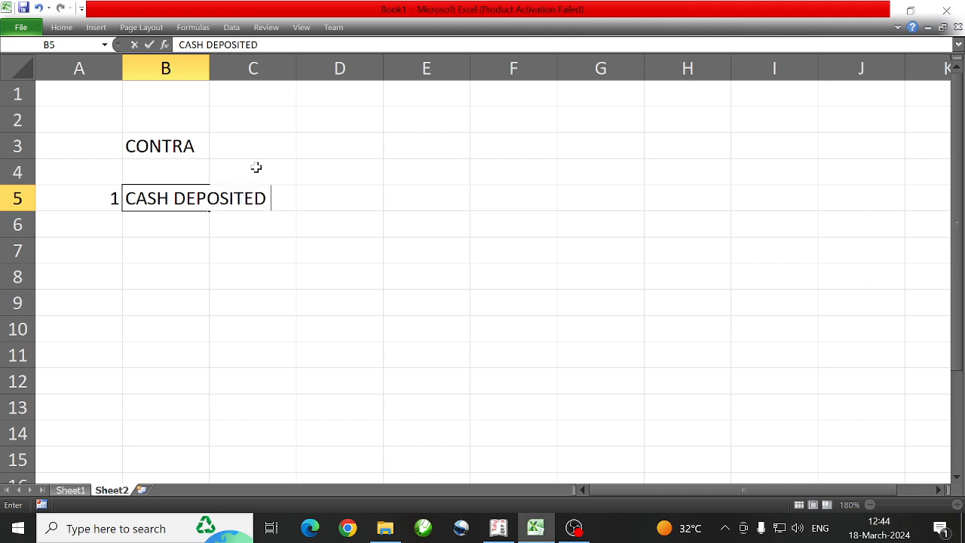
text(IN BANK)
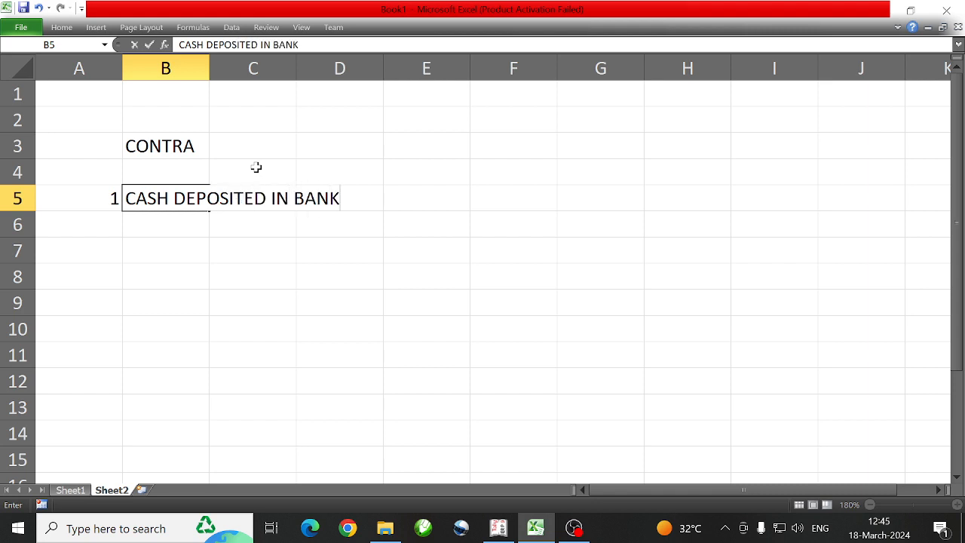
key(Return)
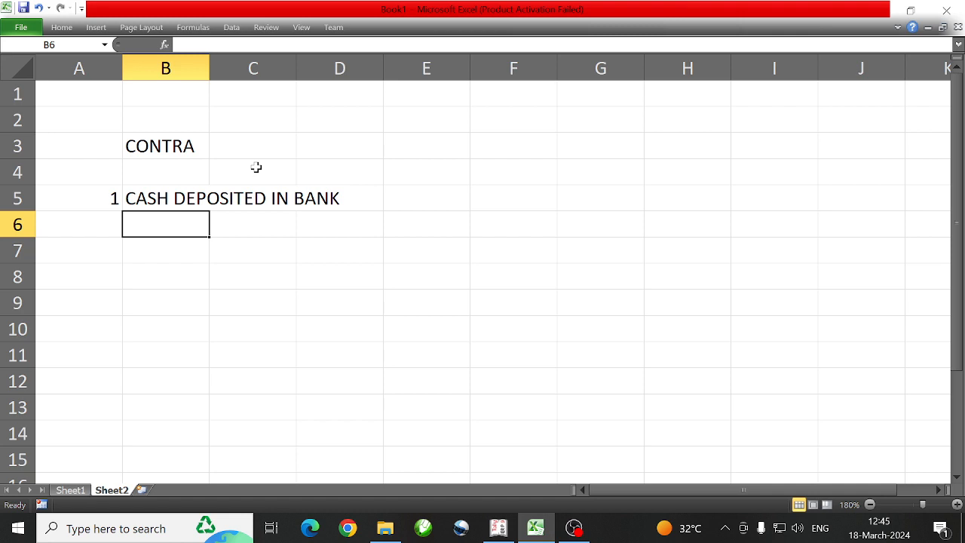
- Enter item 2, CASH WITHDRAWAL FROM BANK, in row 6
key(Left)
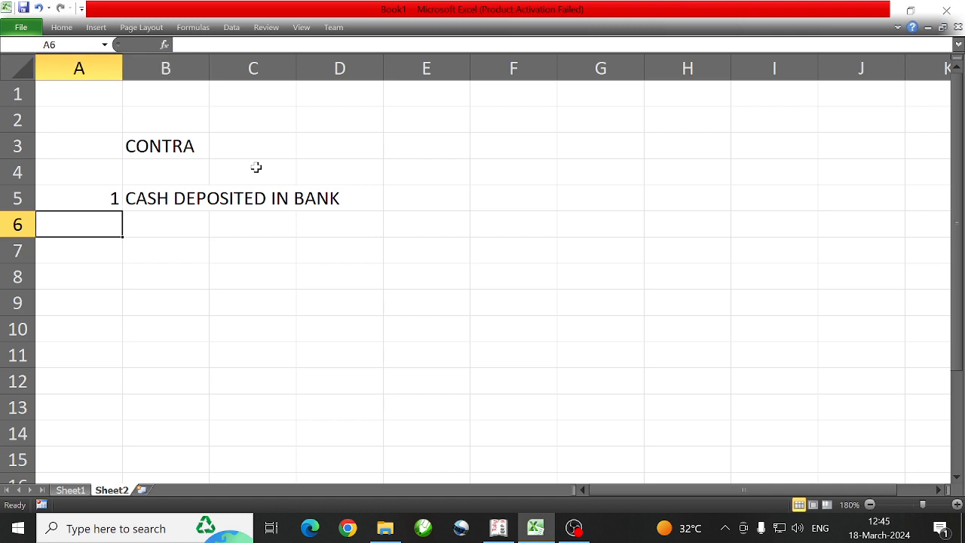
text(2)
key(Return)
key(Up)
key(Right)
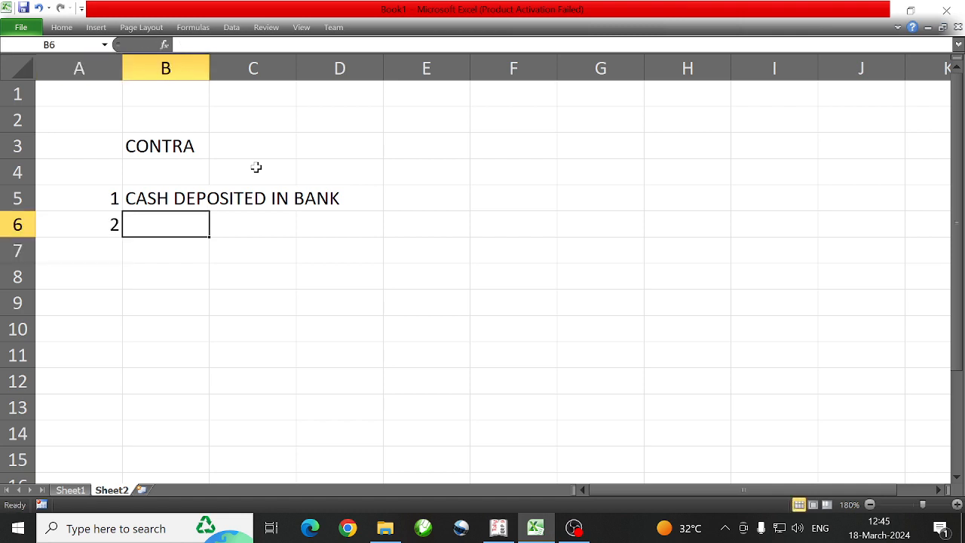
text(CASH WI)
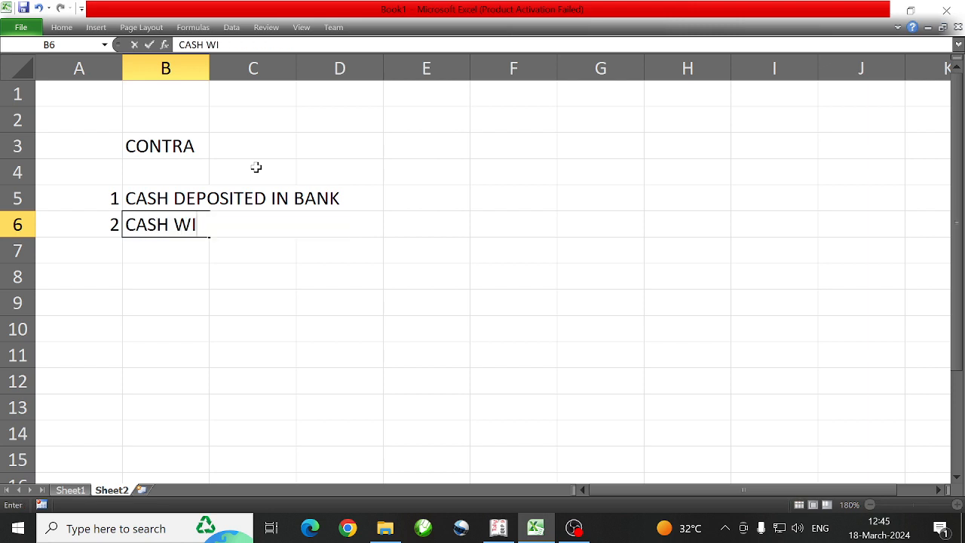
text(THDRAW)
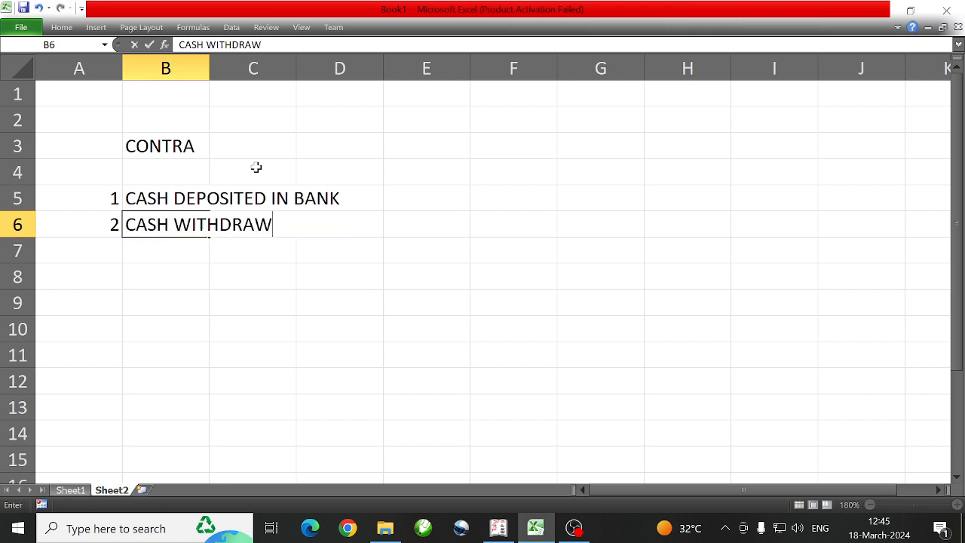
text(AL FRO)
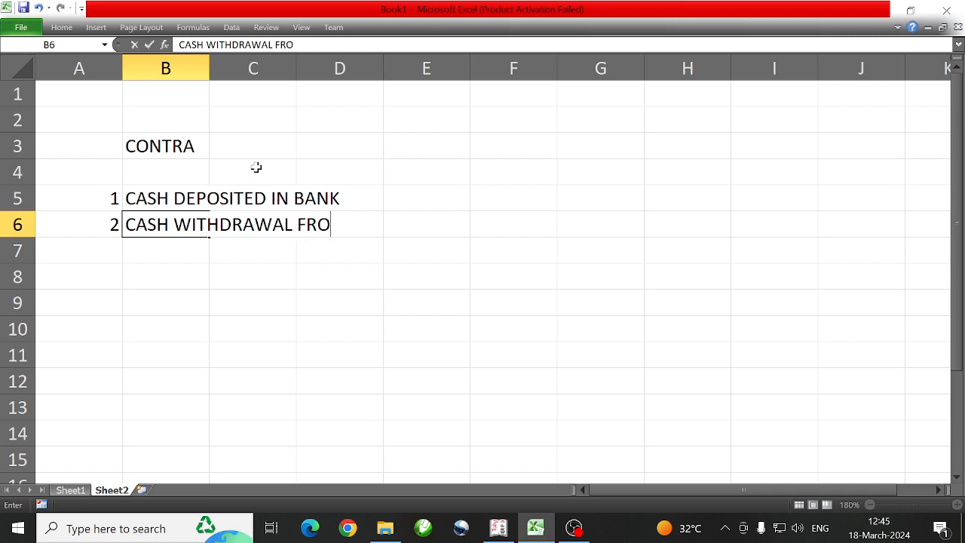
text(M BANK)
key(Return)
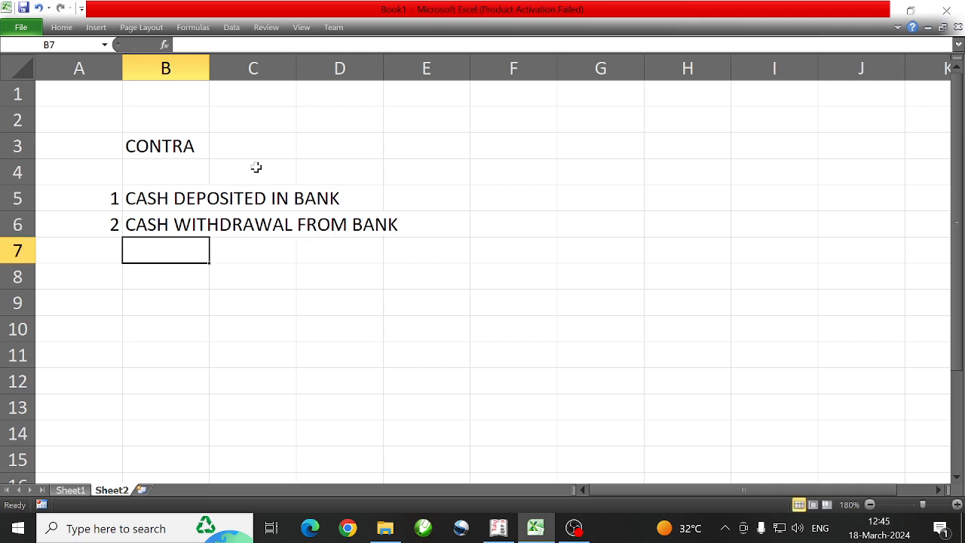
key(Left)
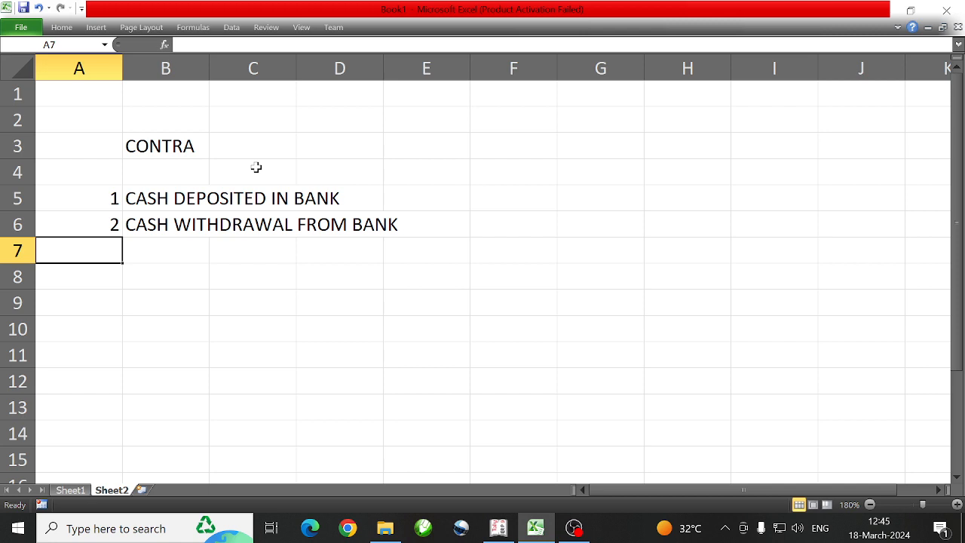
- Enter item 3, BANK TO BANK AMOUNT TRANSFER, in row 7
text(3)
key(Return)
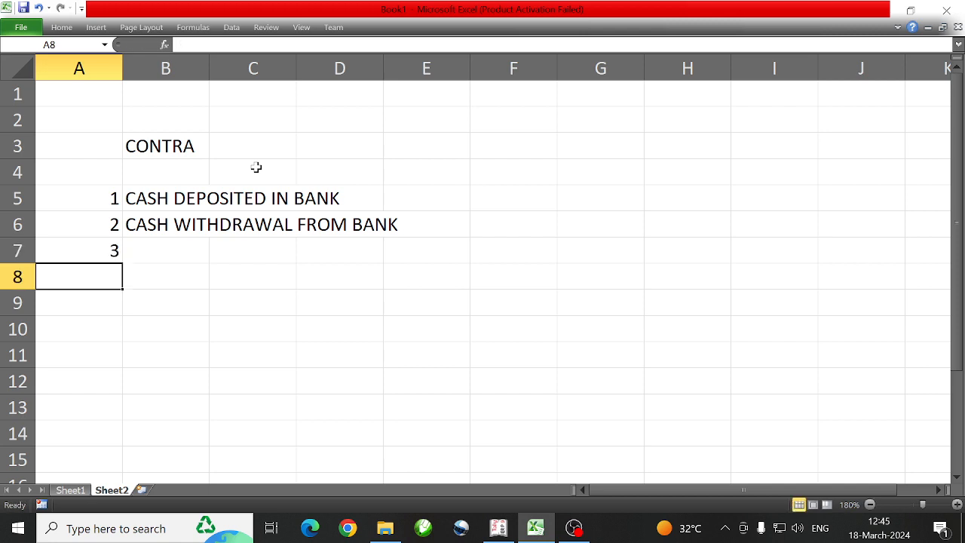
key(Up)
key(Right)
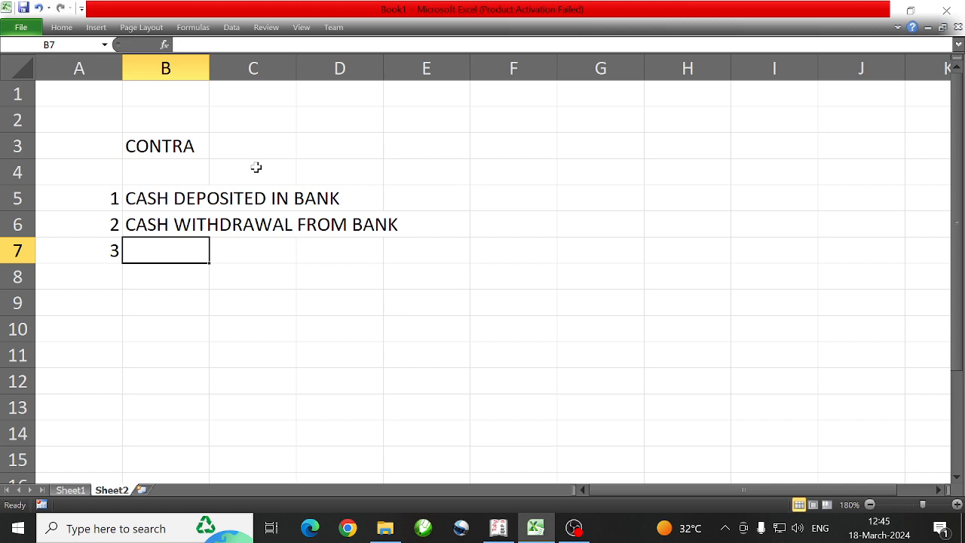
text(BANK TO BAN)
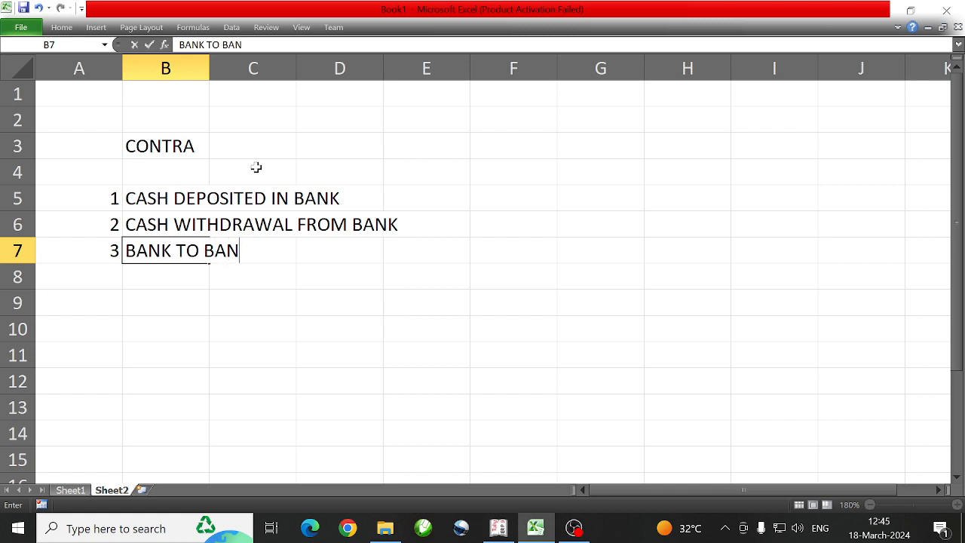
text(K AMOUNT TRAN)
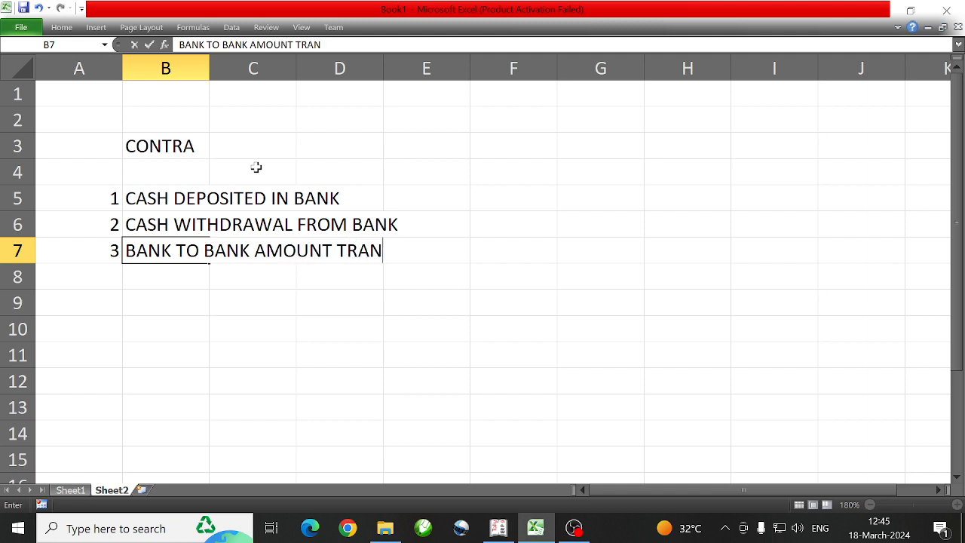
text(SFER)
key(Return)
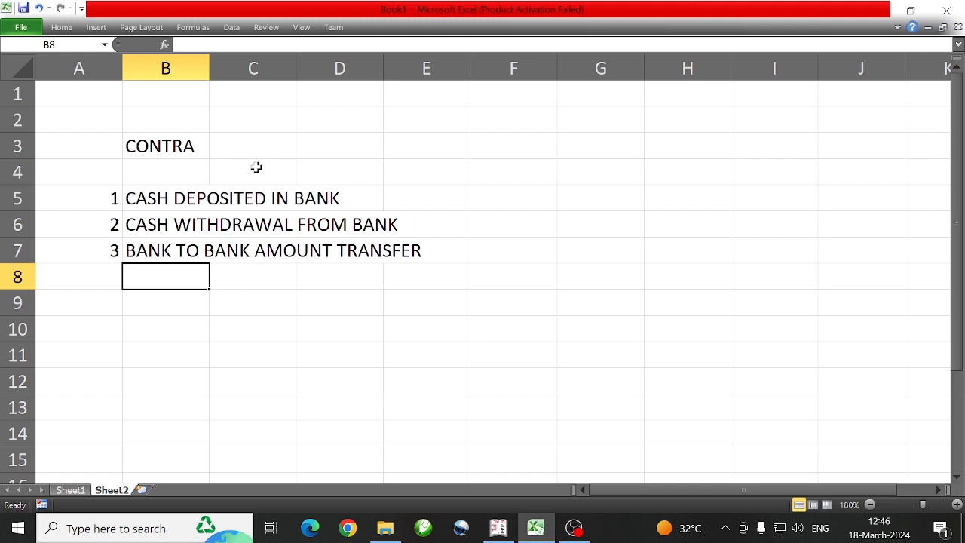
- Enter item 4, BANK OCC/OD, in row 8
key(Left)
text(4)
key(Return)
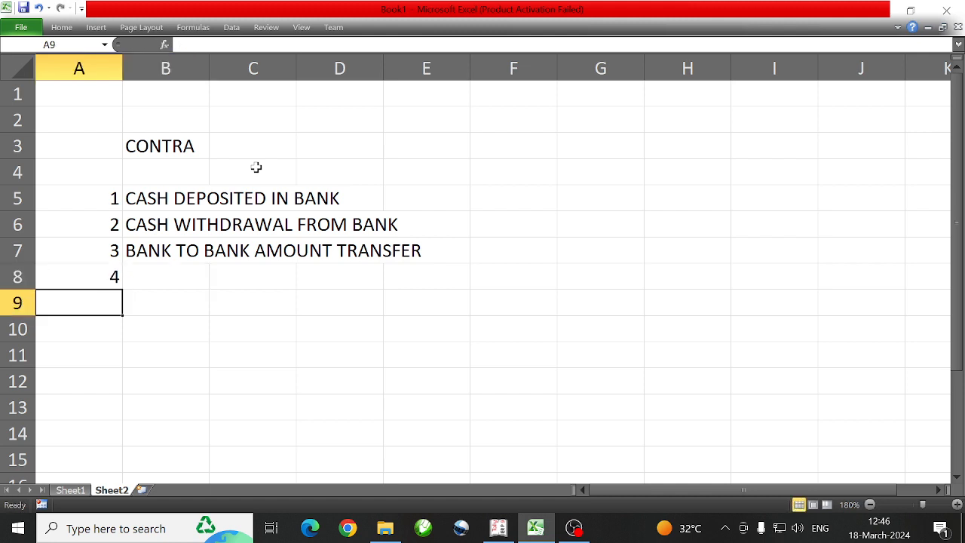
key(Up)
key(Right)
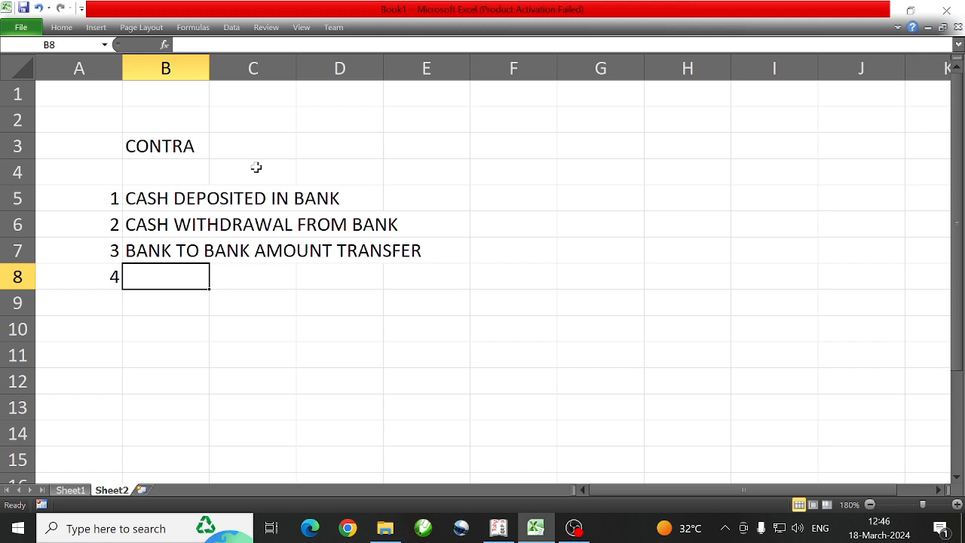
text(BA)
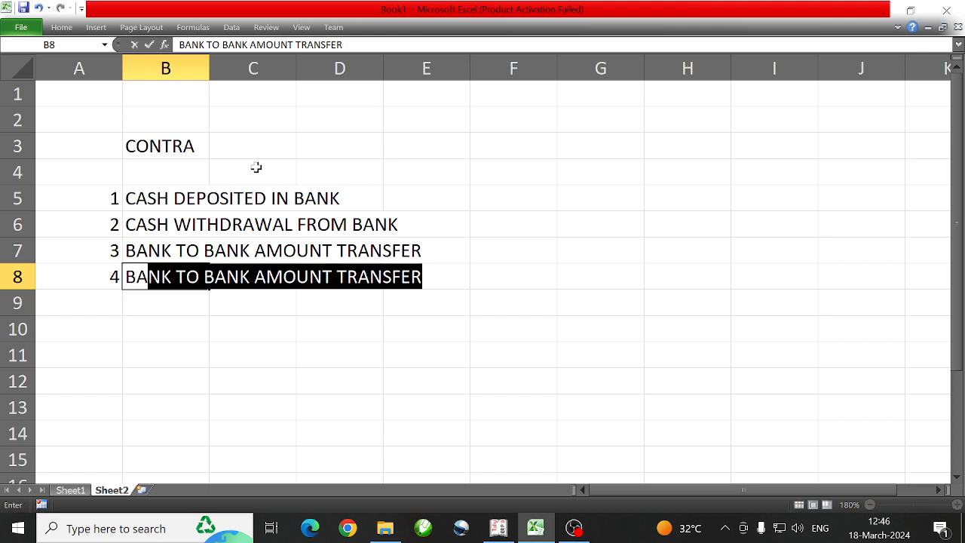
text(NK )
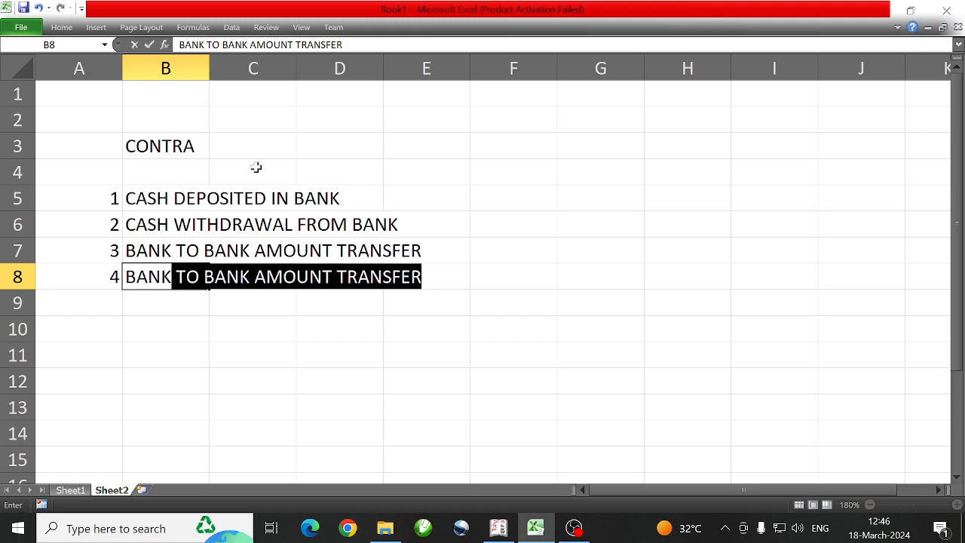
text(OCC)
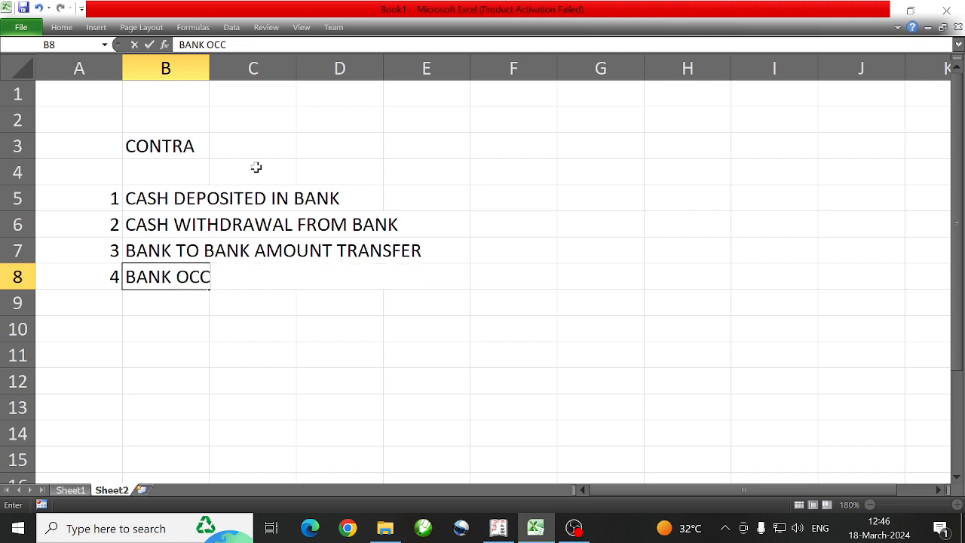
text(/OD)
key(Return)
key(Left)
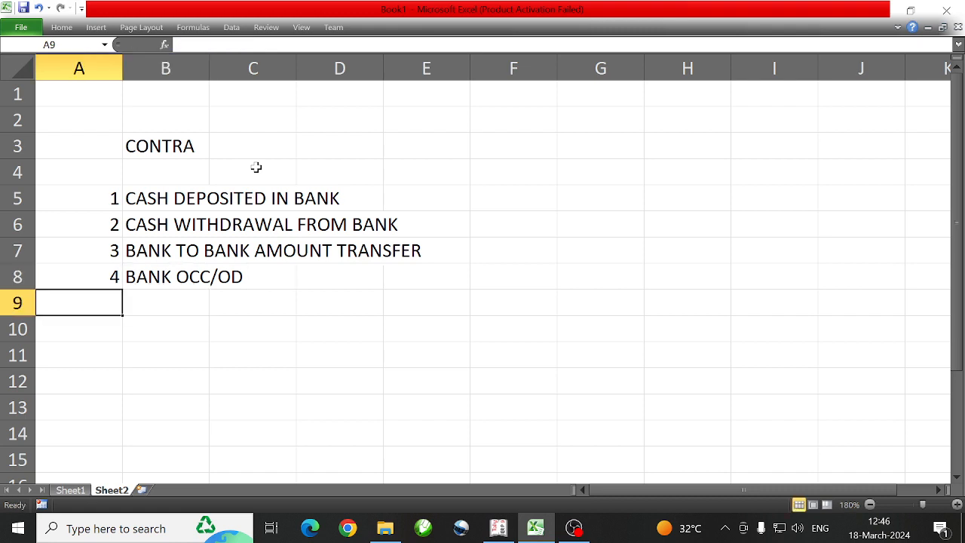
- Enter 5 in A9 and PAID BANK OCC/OD in B9
text(5)
key(Return)
key(Up)
key(Right)
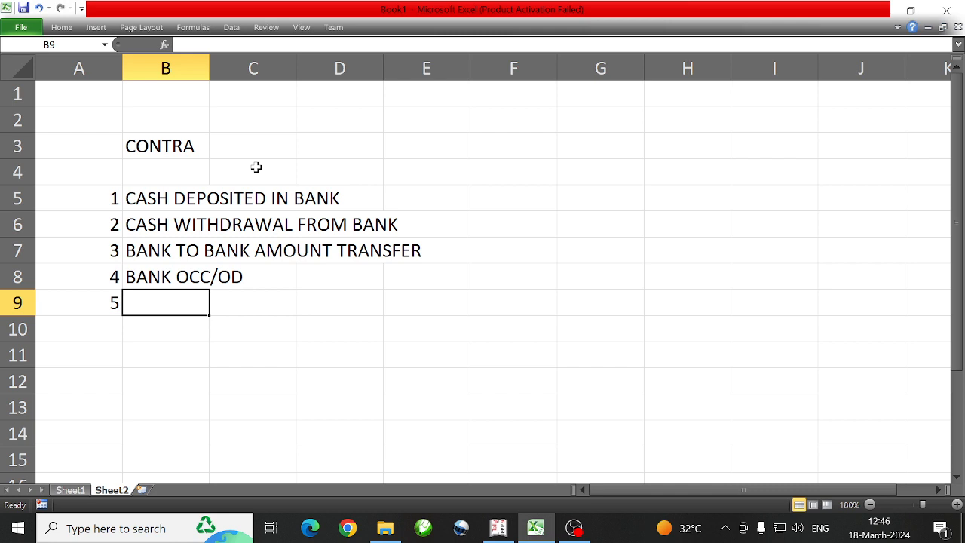
text(PAID BAN)
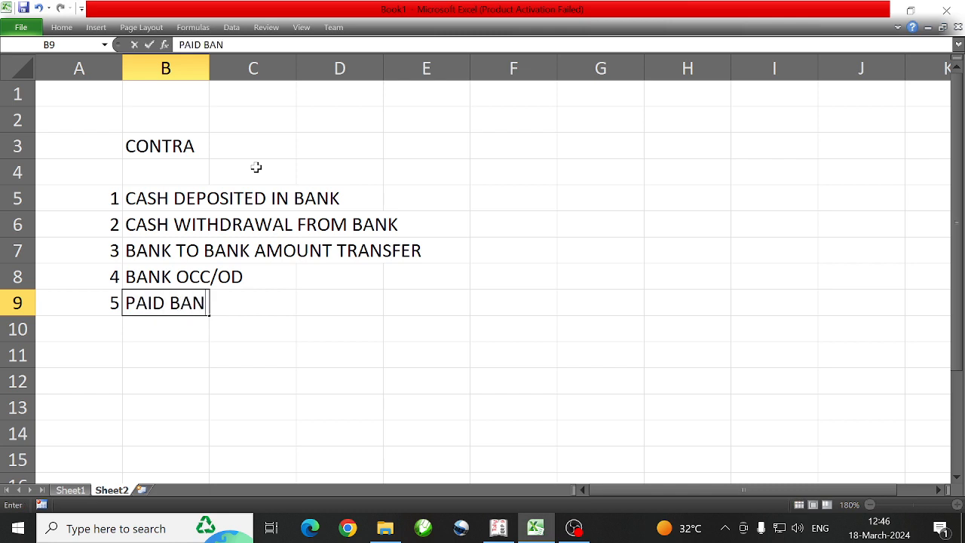
text(K OCC)
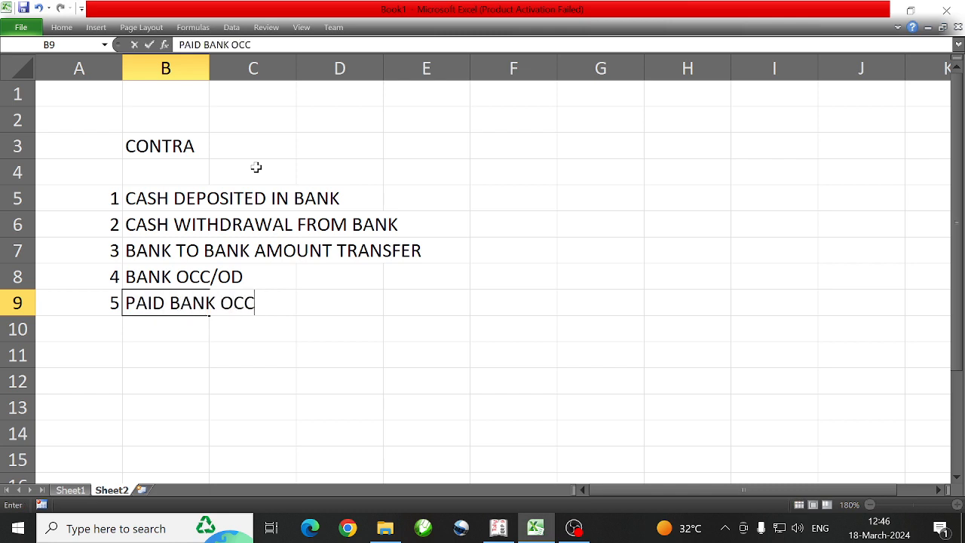
text(/OD)
key(Return)
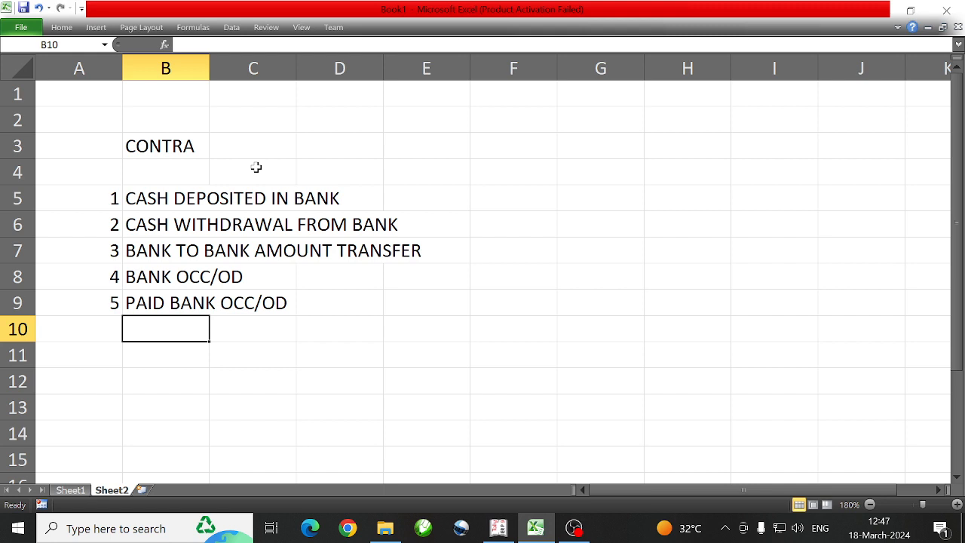
- Switch to Tally and shut Tata and Company from Company Info
click(499, 530)
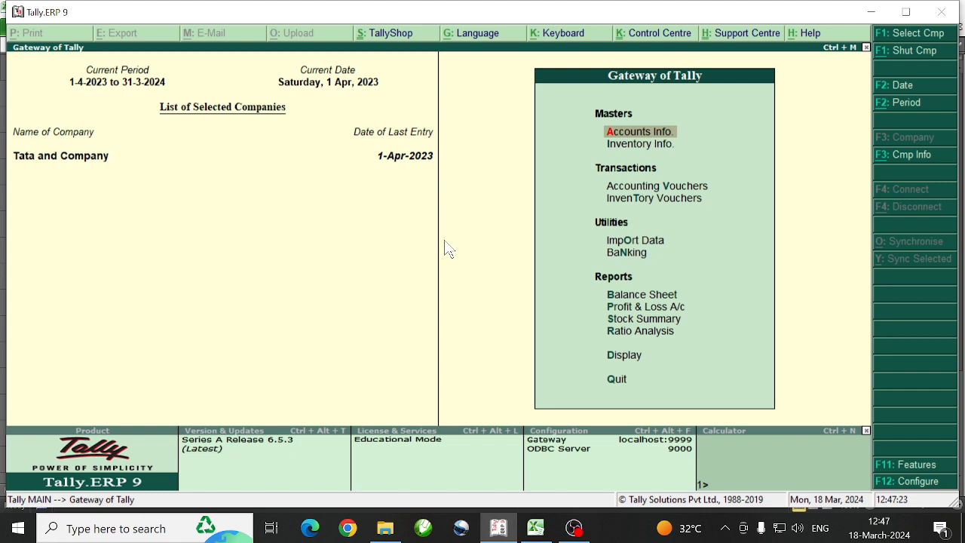
key(alt+F3)
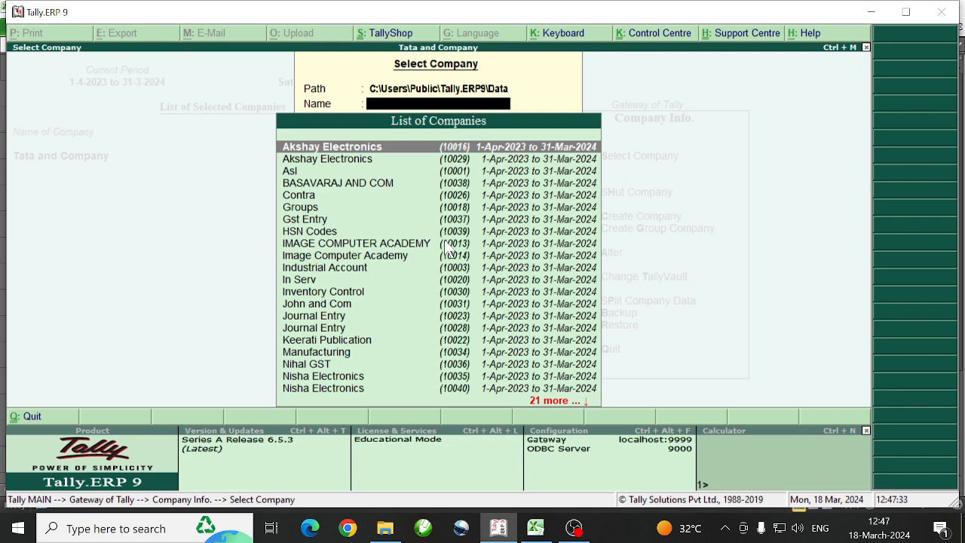
key(Escape)
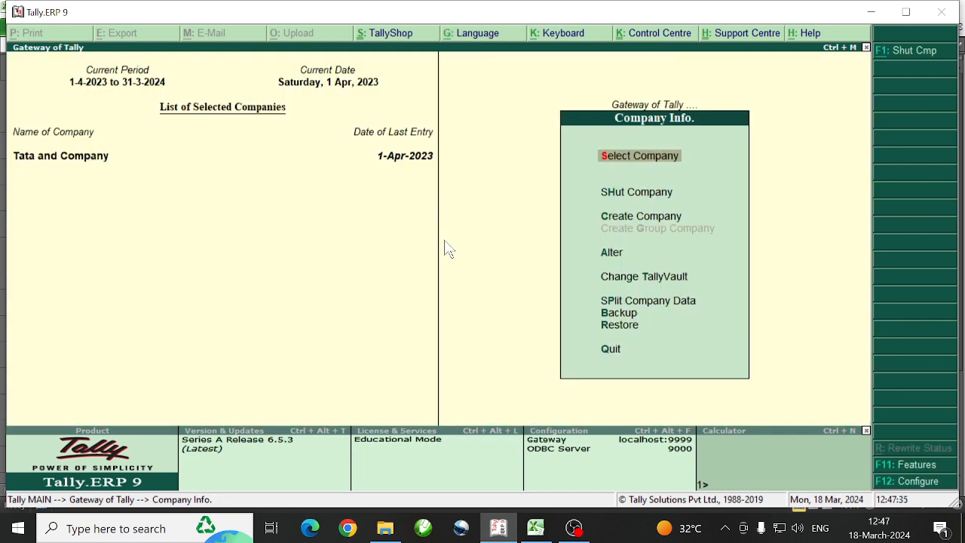
key(h)
key(Return)
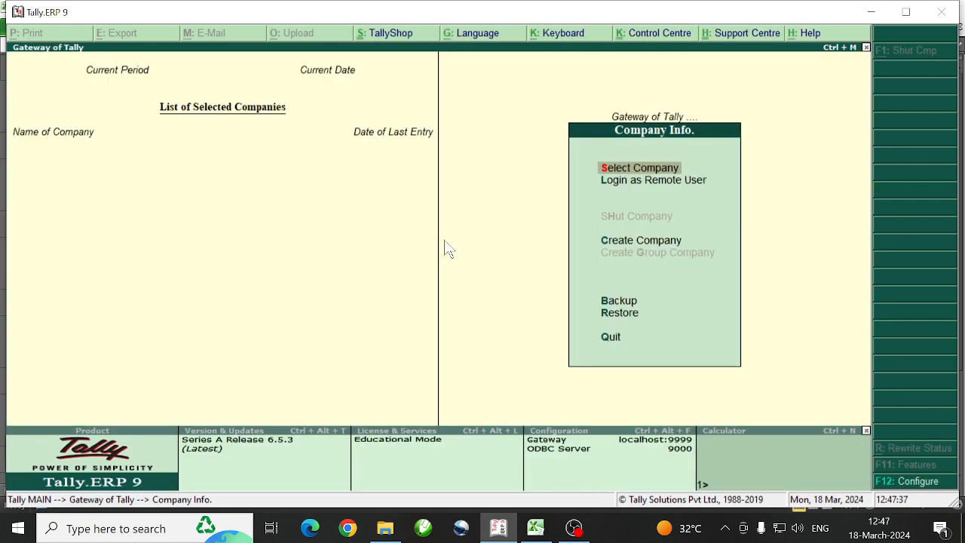
- Create company CONTRA VOUCHER with state Karnataka, books from 1-4-2023, and return to Gateway
key(Down)
key(Down)
key(Return)
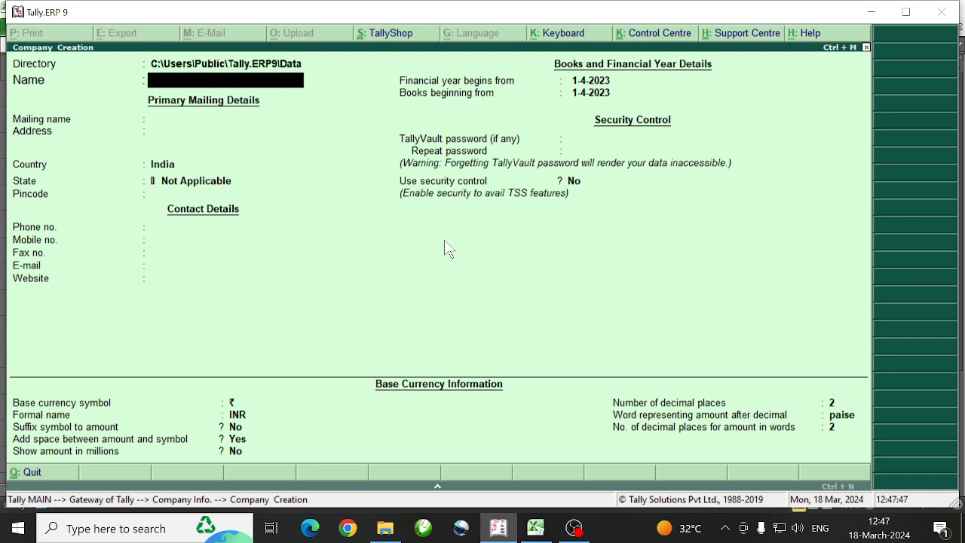
text(CONTRA VOUCHER)
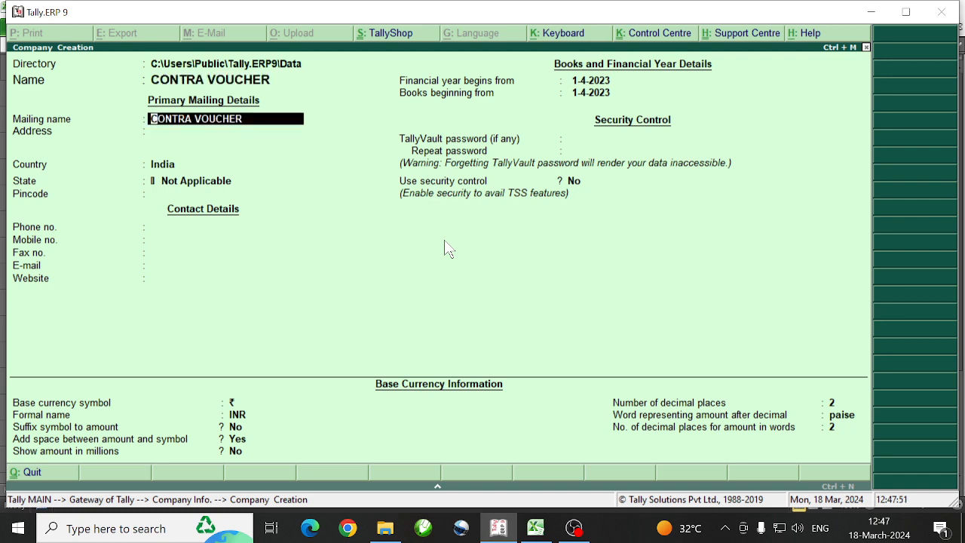
key(Return)
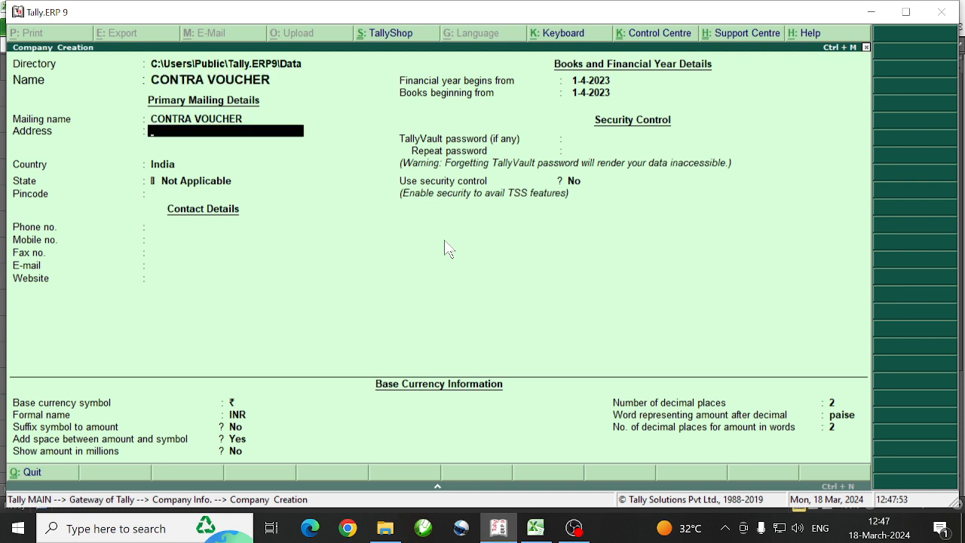
key(Return)
key(Return)
text(KAR)
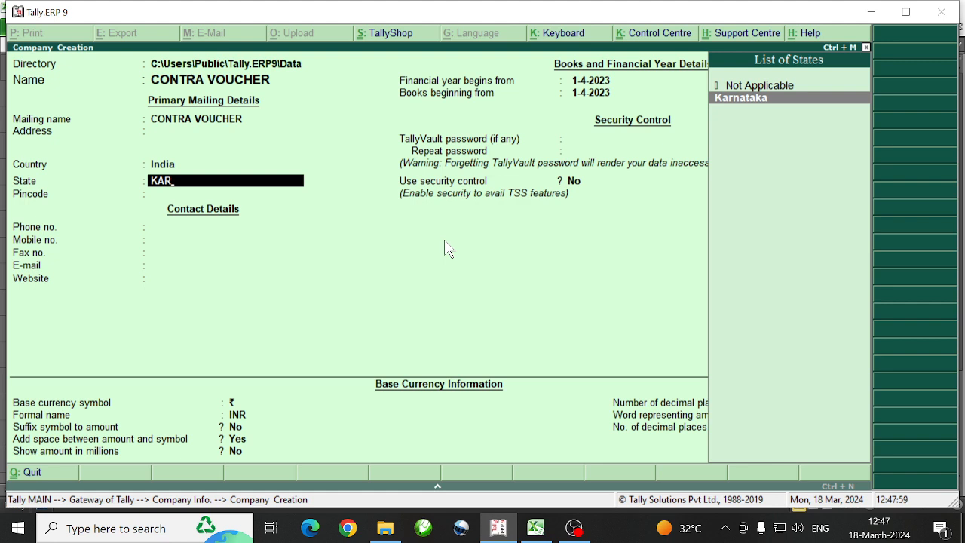
key(Return)
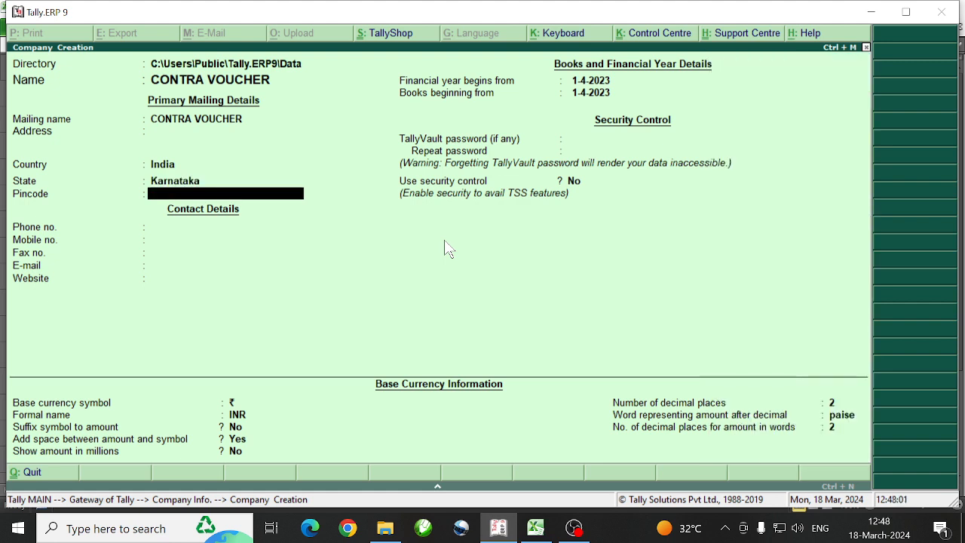
key(Return)
key(Return)
key(Return)
key(Return)
key(Return)
key(Return)
key(Return)
key(Return)
key(Return)
key(Return)
key(Return)
key(Return)
key(Return)
key(Return)
key(Return)
key(Return)
key(Return)
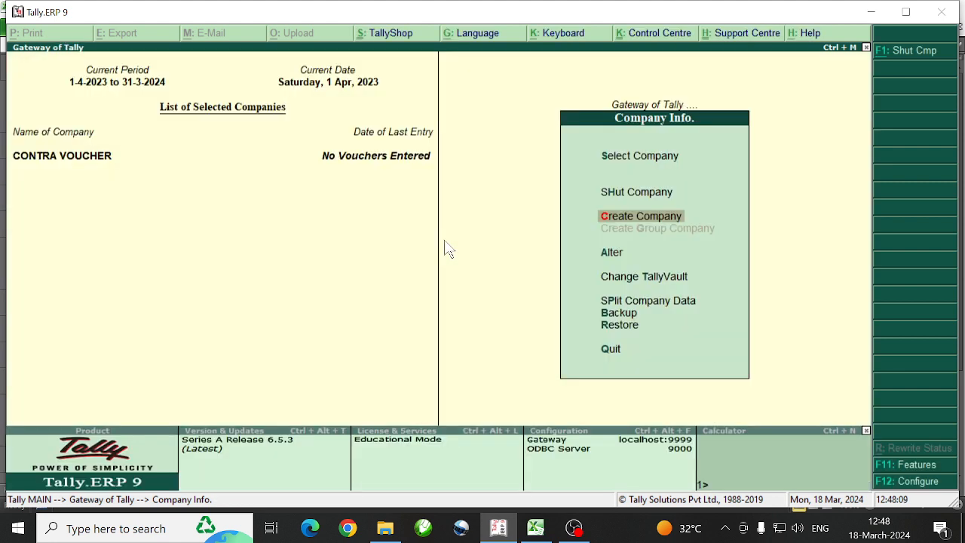
key(Escape)
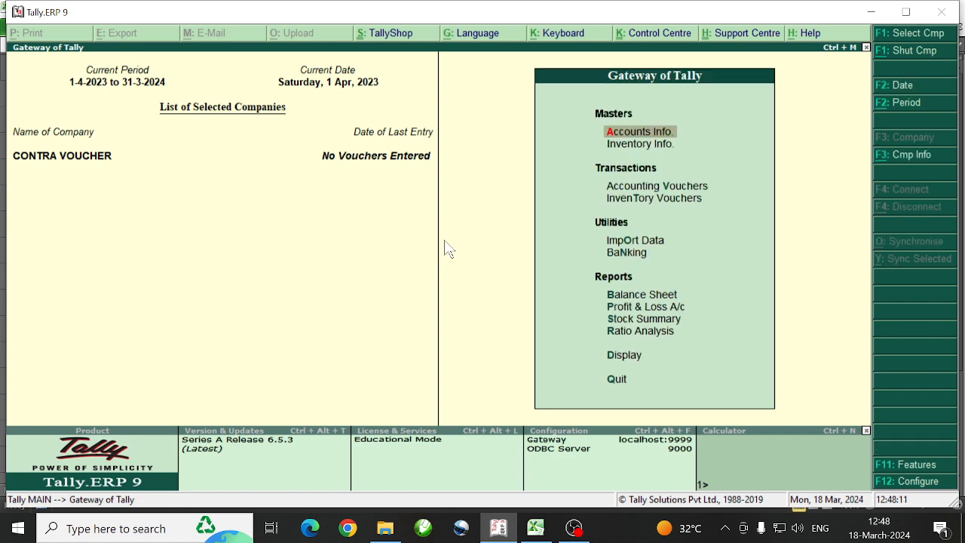
- Set Maintain accounts only to Yes in Accounting Features (F11) and save
key(F11)
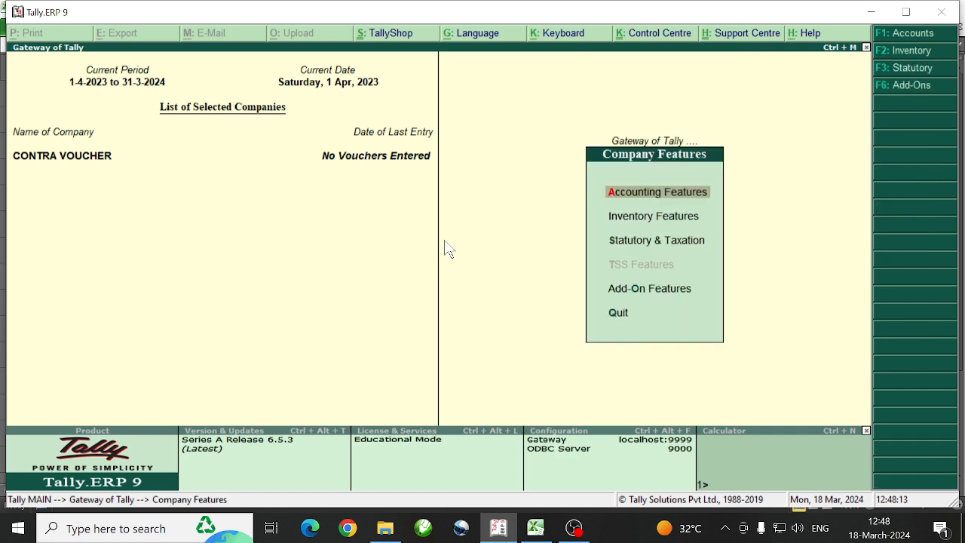
key(Return)
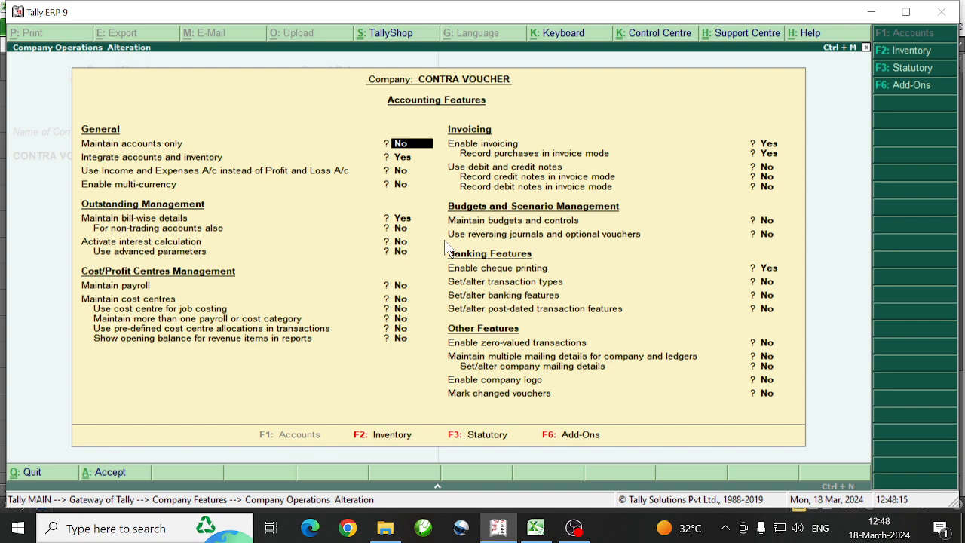
text(y)
key(Return)
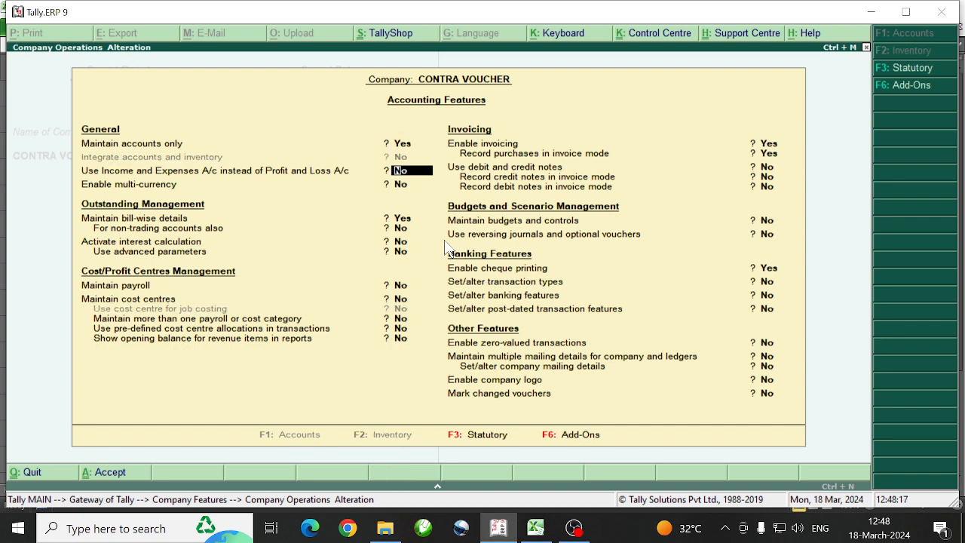
key(ctrl+a)
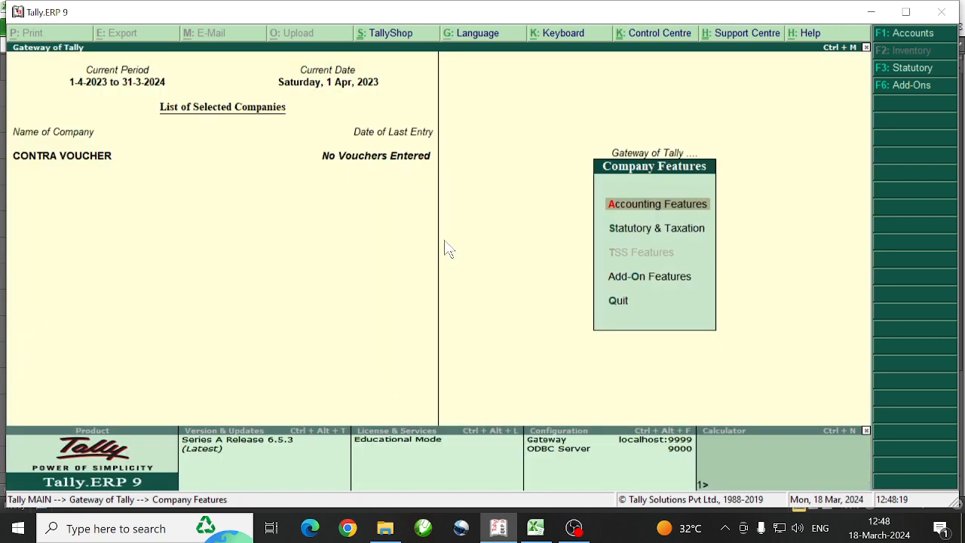
key(Escape)
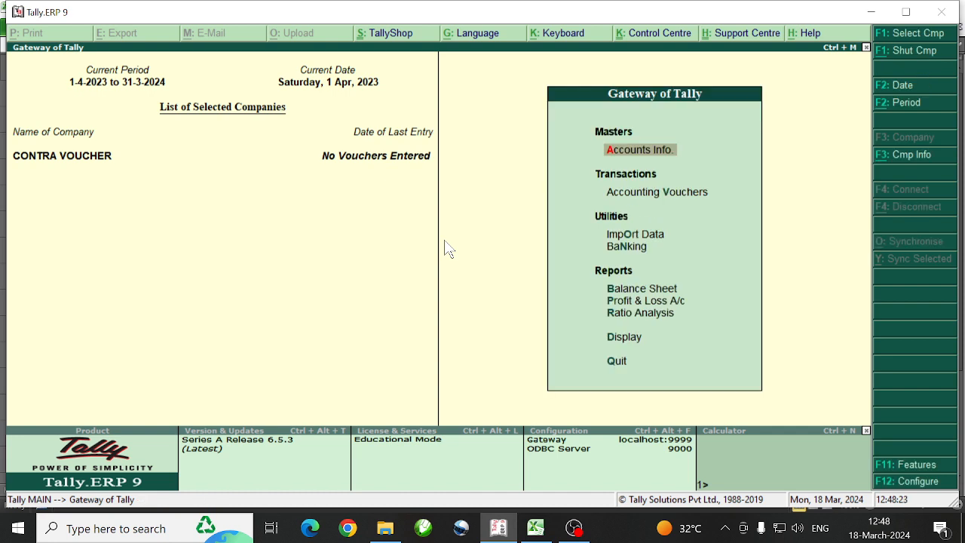
- Open Ledger Creation from Accounts Info
key(Return)
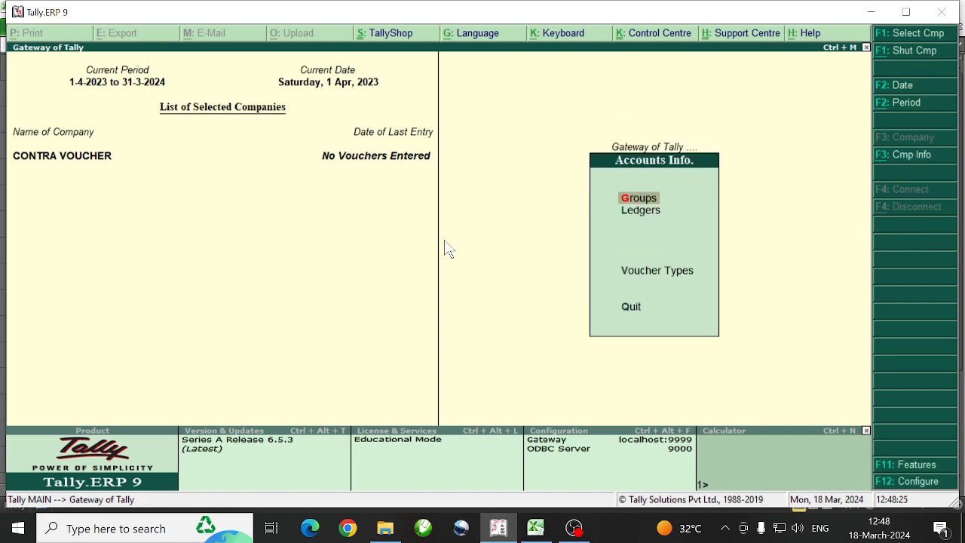
key(Down)
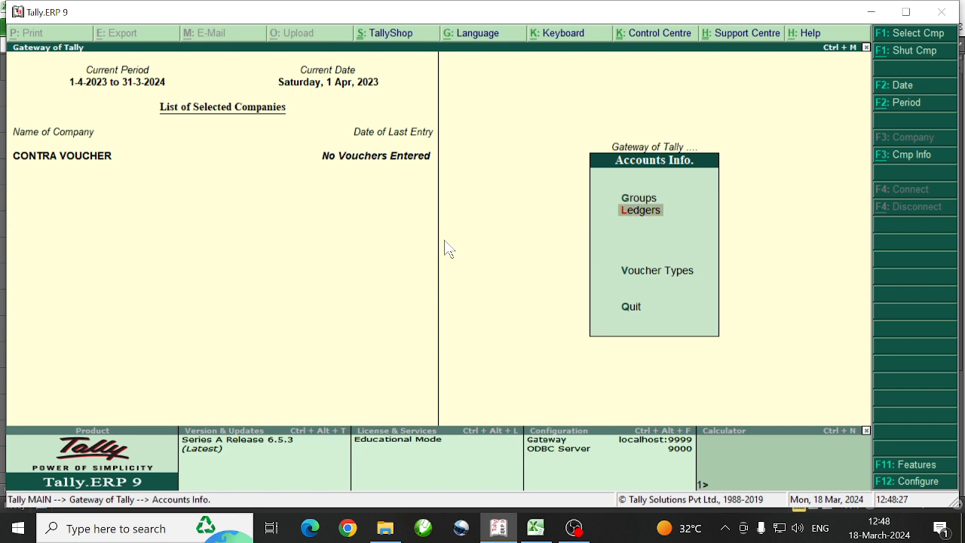
key(Return)
key(Return)
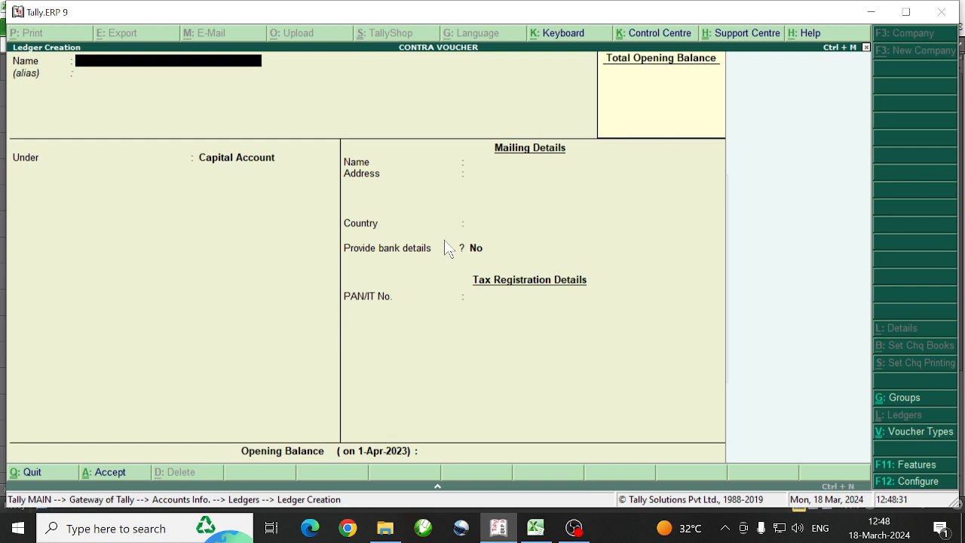
- Create ledger HDFC BANK SB A/C under the Bank Accounts group
text(HDFC BANK SB ACCOUNT)
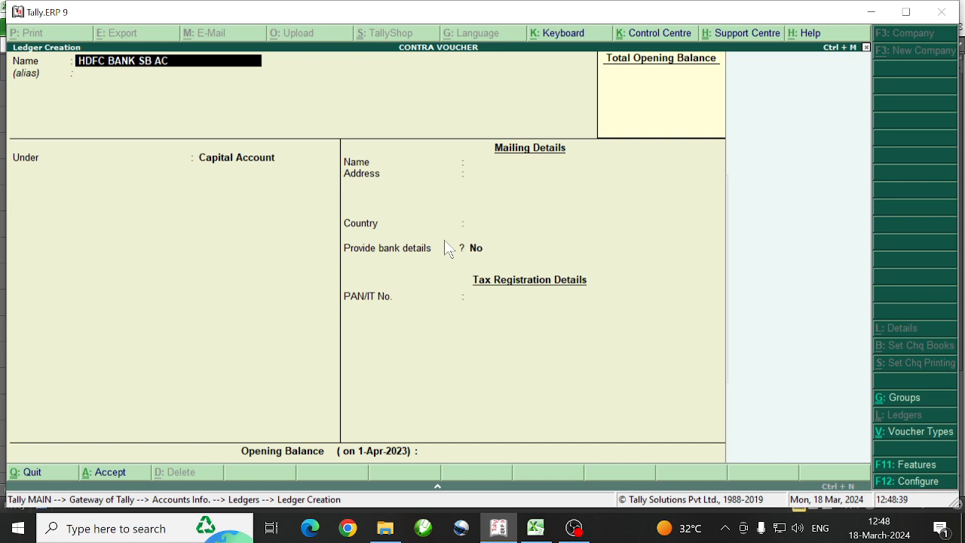
key(BackSpace)
key(BackSpace)
key(BackSpace)
key(BackSpace)
key(BackSpace)
key(BackSpace)
text(/C)
key(Return)
key(Return)
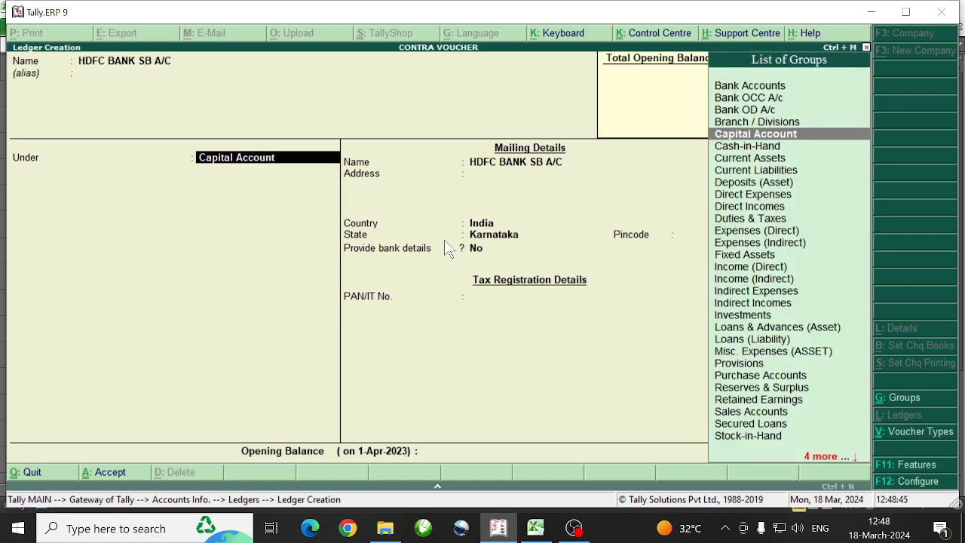
text(BANK)
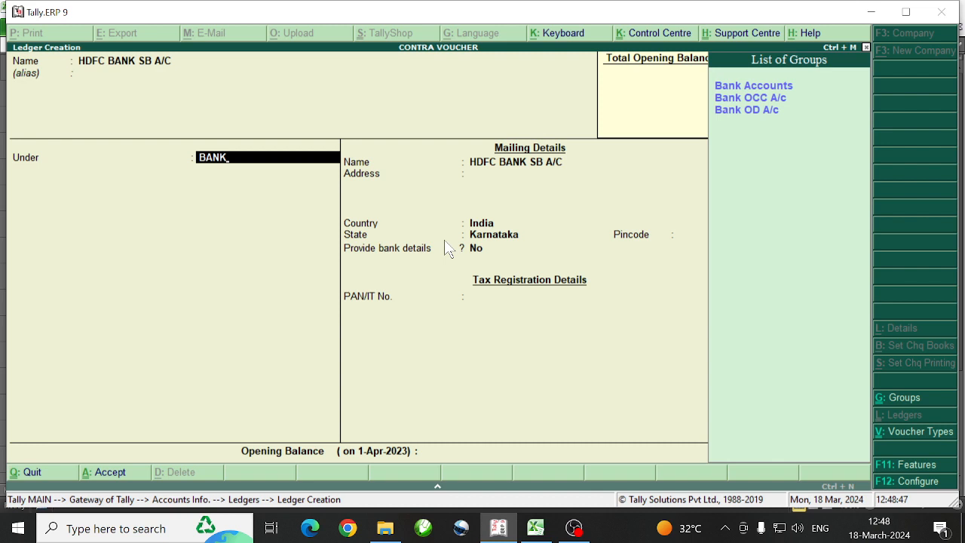
key(Return)
key(Return)
key(Return)
key(Return)
key(Return)
key(Return)
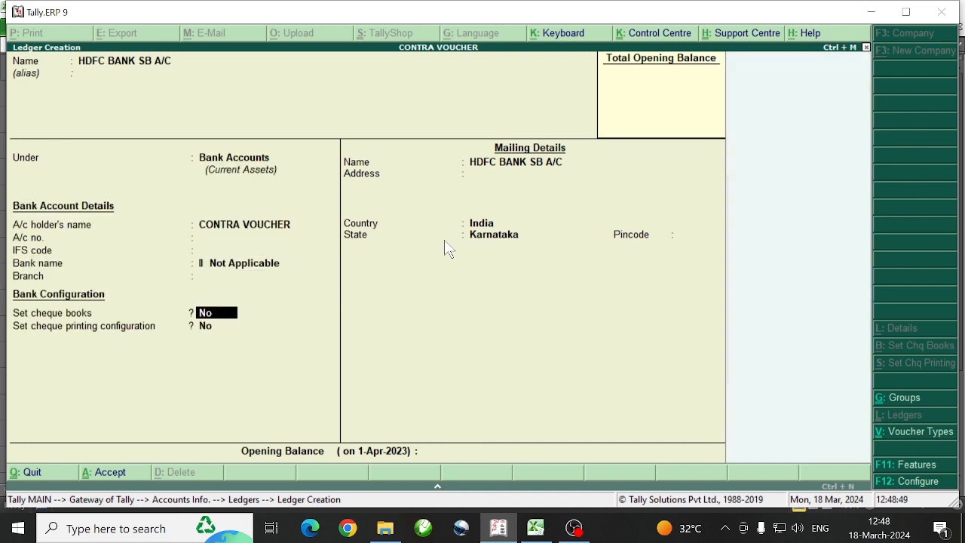
key(Return)
key(Return)
key(Return)
key(Return)
key(Return)
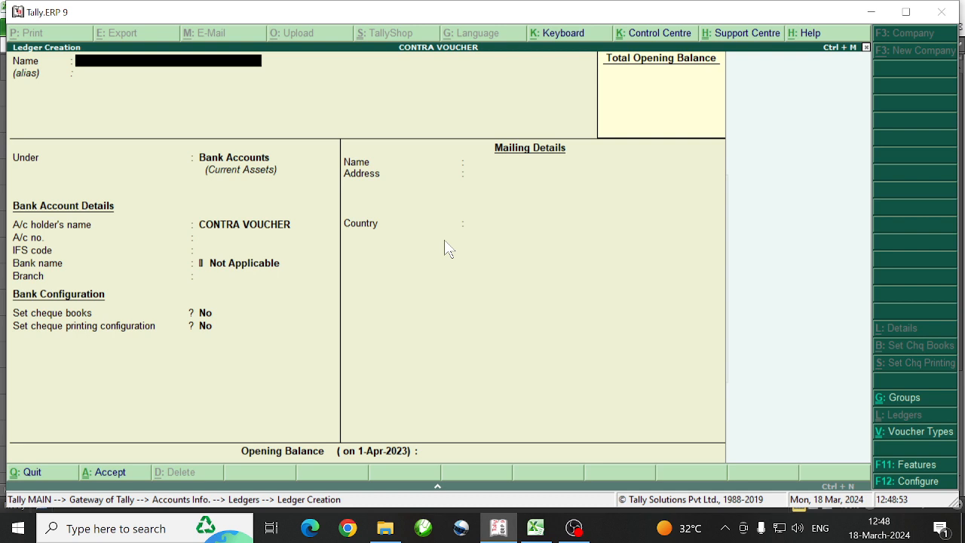
- Create ledger SBI BANK SB A/C under Bank Accounts
text(SBI BANK)
text(SB)
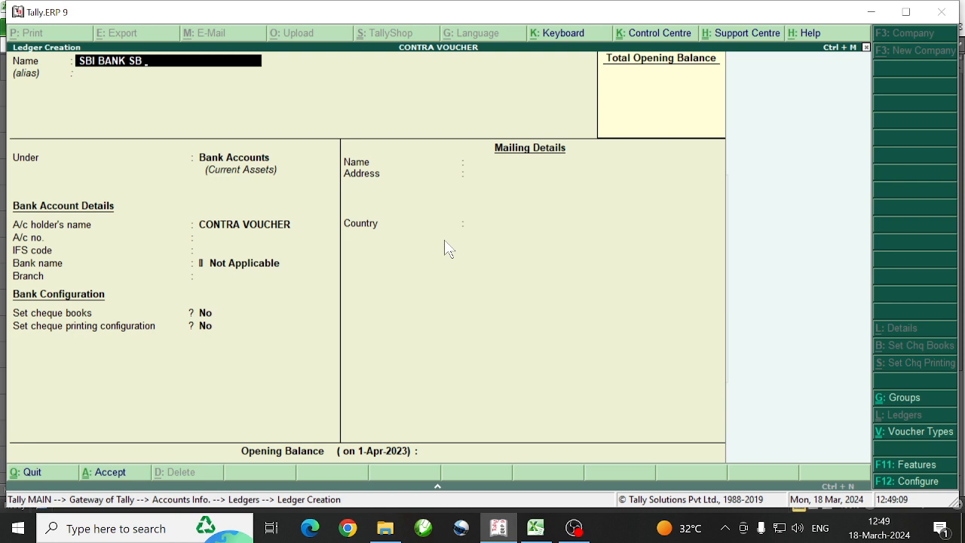
text( /AC)
key(BackSpace)
key(BackSpace)
text(A/C)
key(Return)
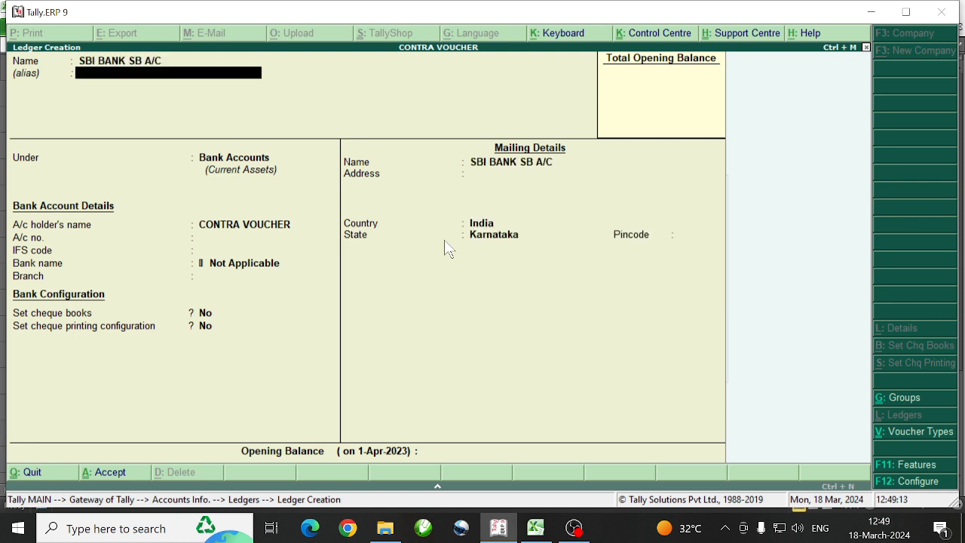
key(Return)
key(Return)
key(Return)
key(Return)
key(Return)
key(Return)
key(Return)
key(Return)
key(Return)
key(Return)
key(Return)
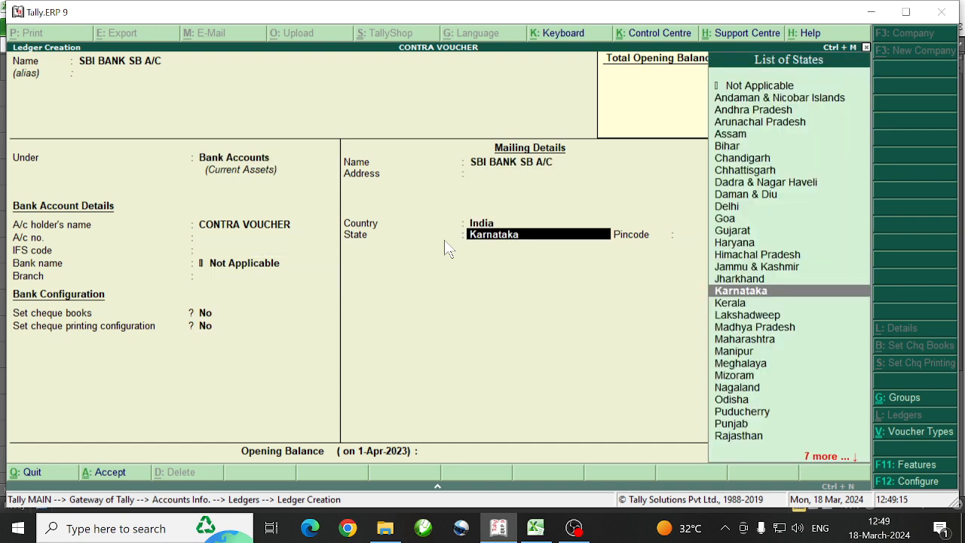
key(Return)
key(Return)
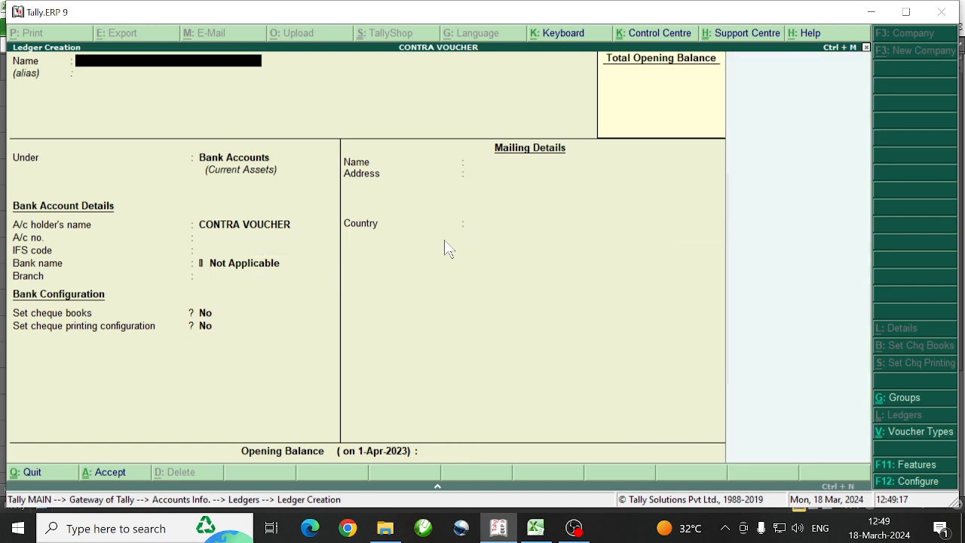
- Create ledger HDFC BANK CURRNT A/C under Bank Accounts and close the creation form
text(HDFC BANK CURR)
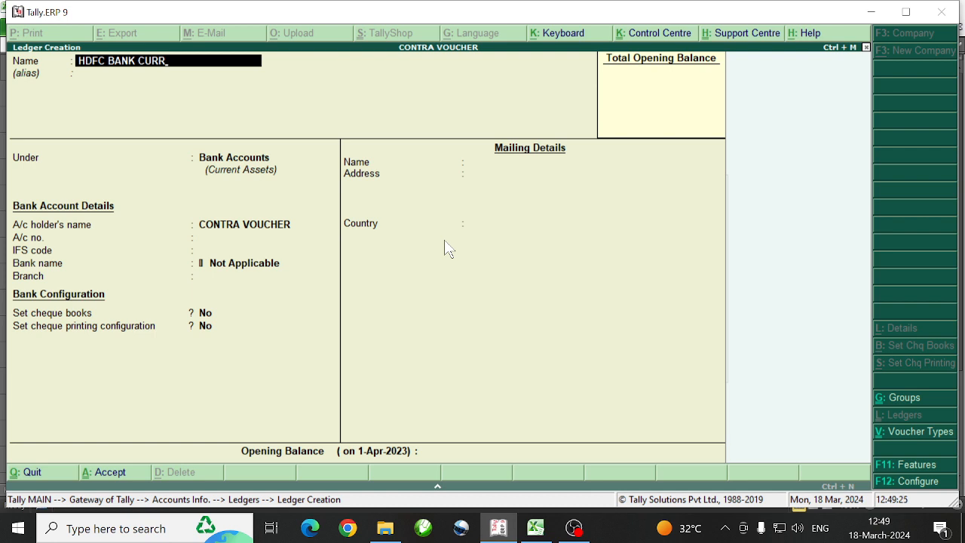
text(NT A/C)
key(Return)
key(Return)
key(Return)
key(Return)
key(Return)
key(Return)
key(Return)
key(Return)
key(Return)
key(Return)
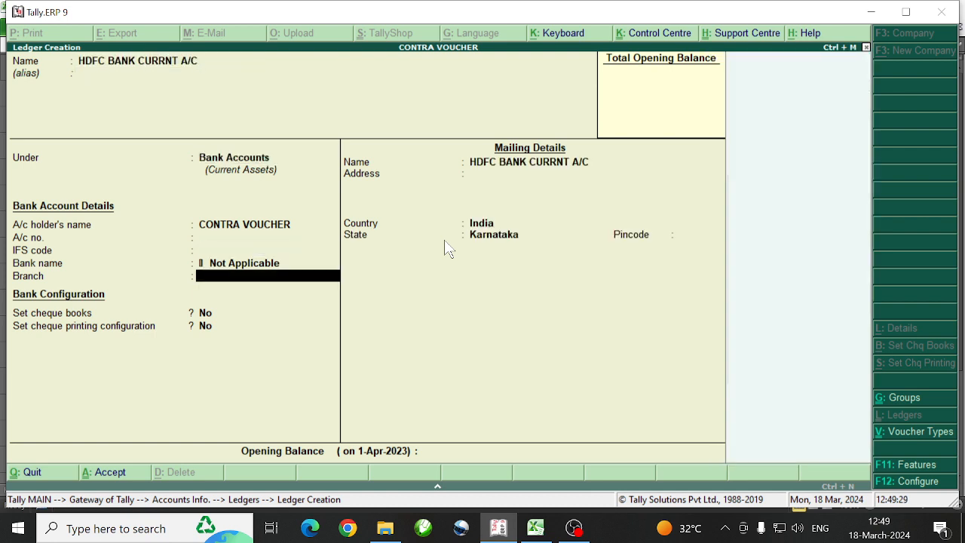
key(Return)
key(Return)
key(Return)
key(Return)
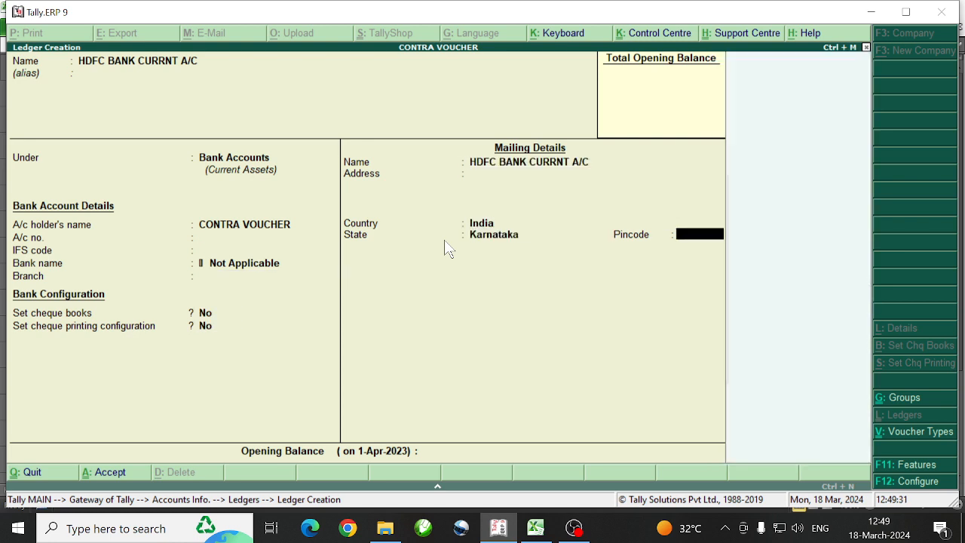
key(Return)
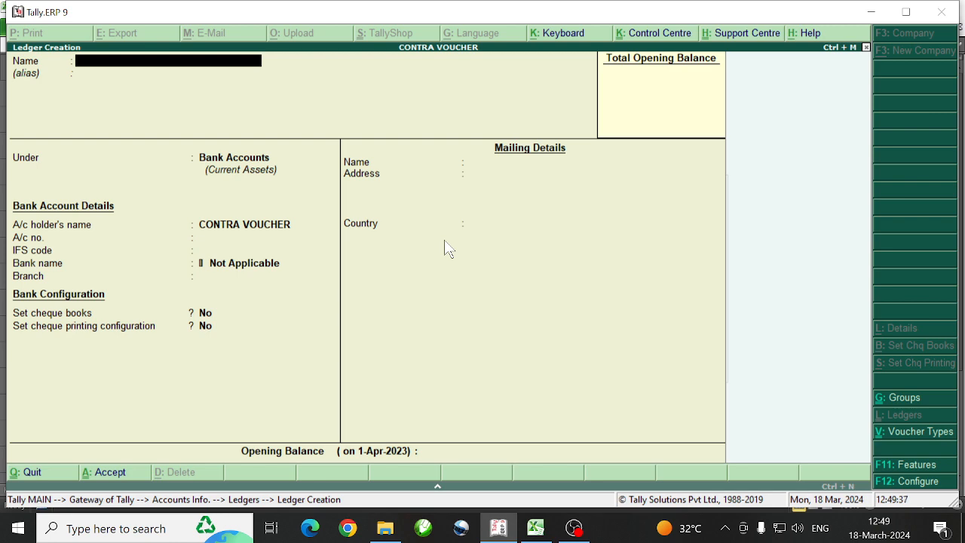
key(Escape)
- Open a new Contra voucher (F4), No. 1 dated 1-Apr-2023
key(y)
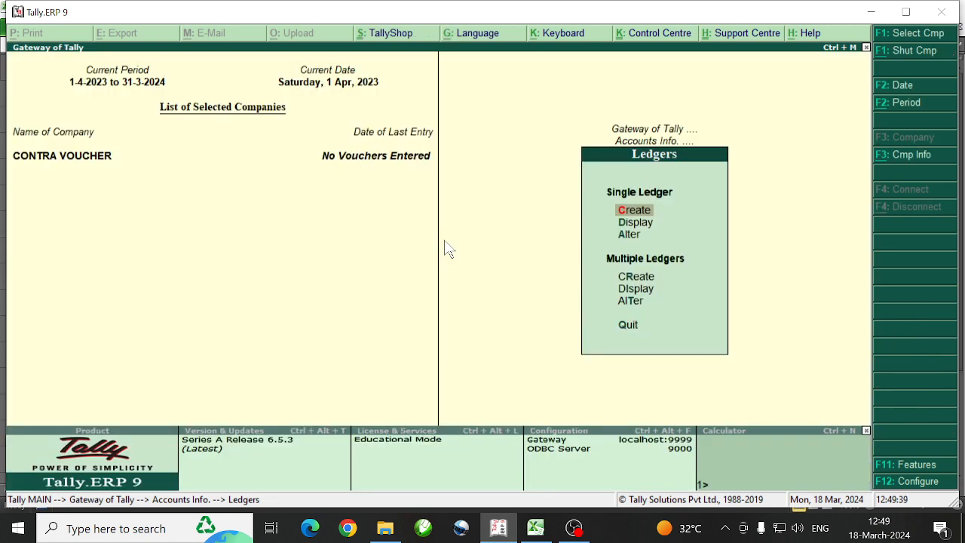
key(Escape)
key(Escape)
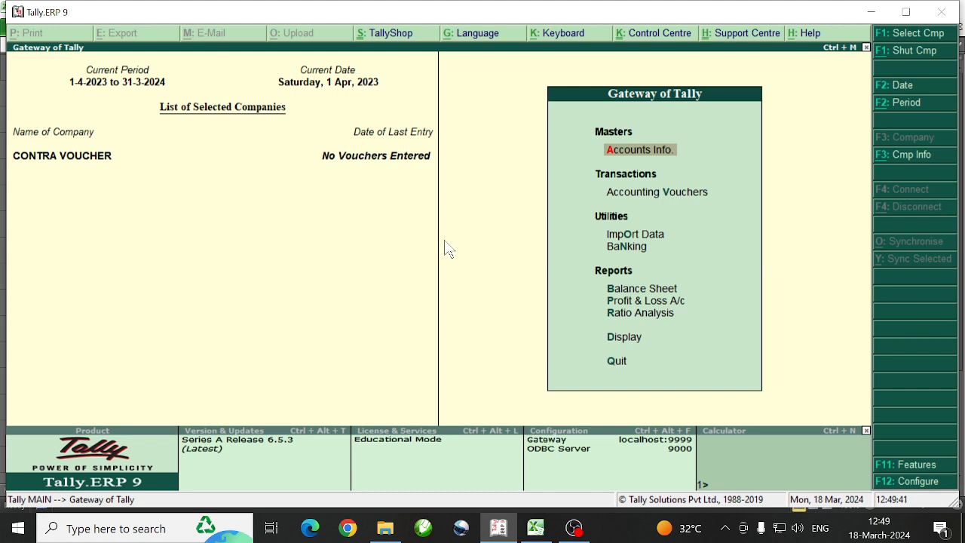
key(Down)
key(Return)
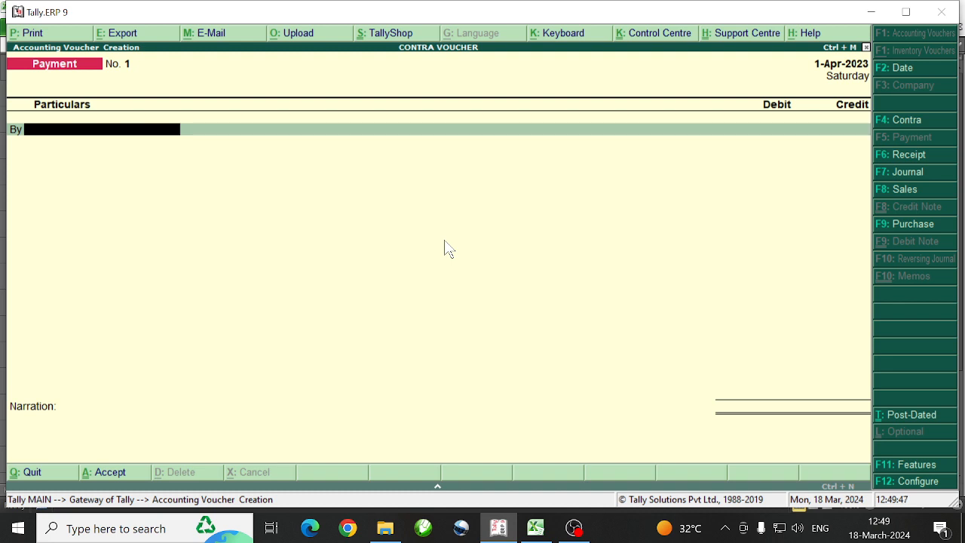
key(F4)
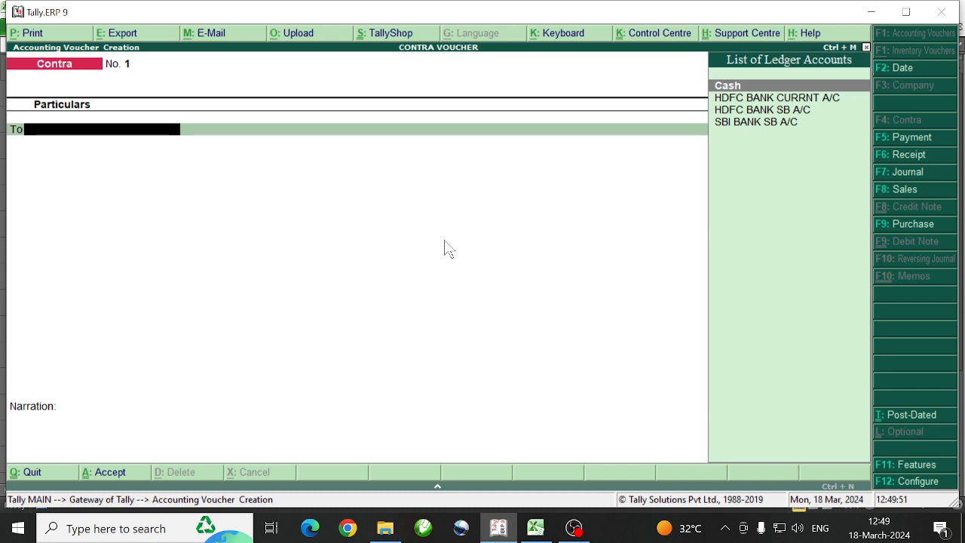
- In Excel, type CONTRA, F4, DATE, F2 across B11:E11
click(547, 525)
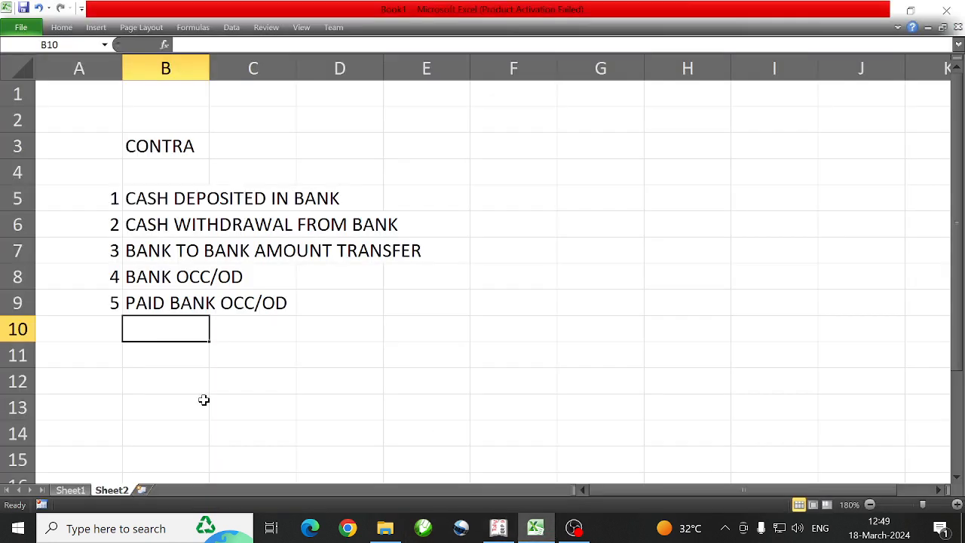
click(158, 355)
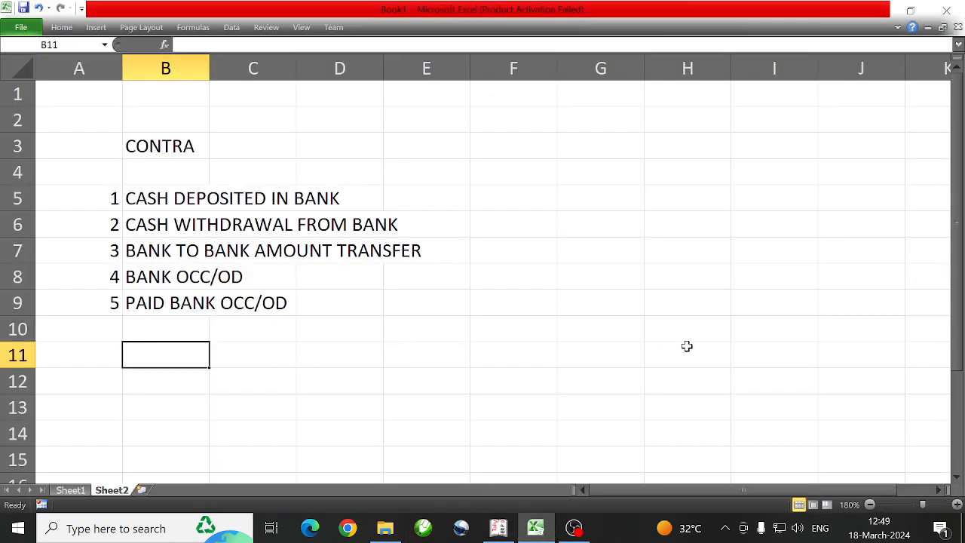
text(CONTRA)
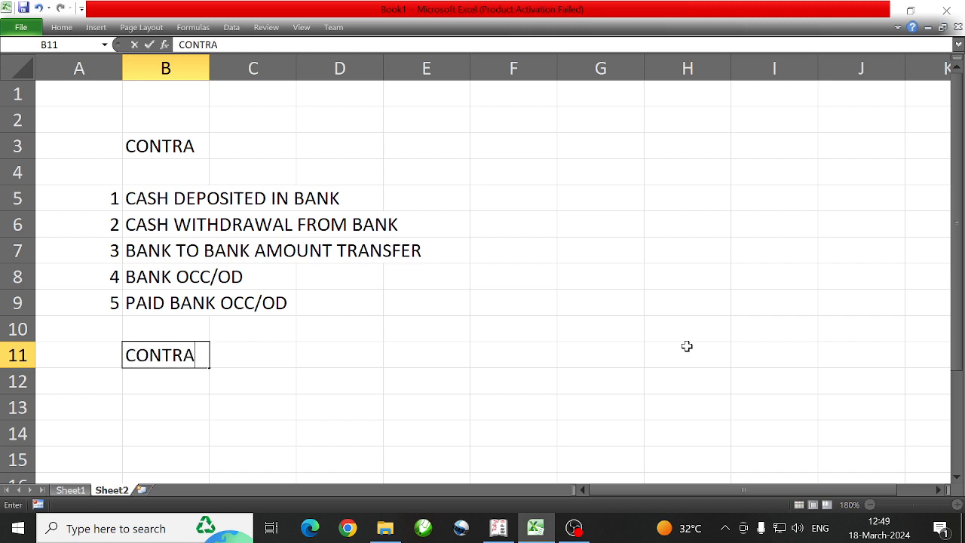
key(Tab)
text(F4)
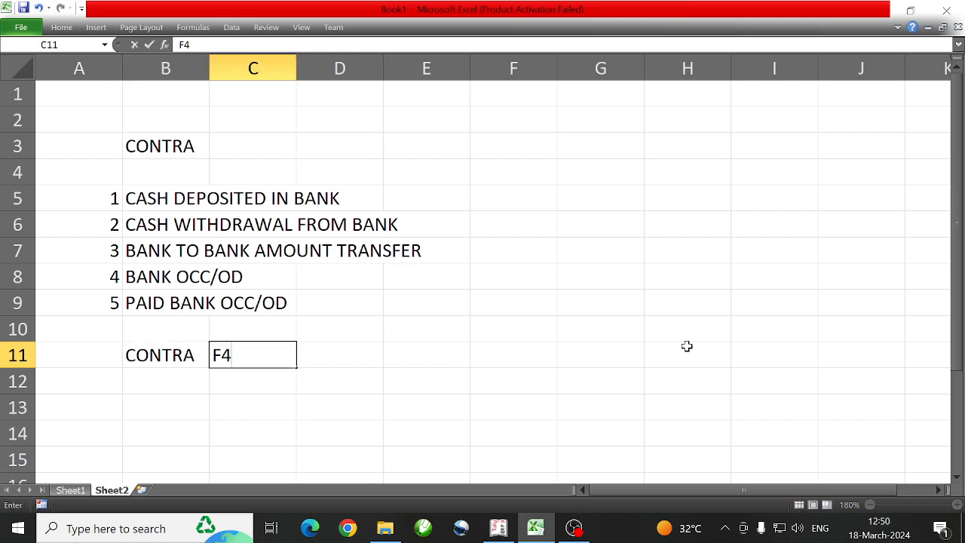
key(Return)
key(Up)
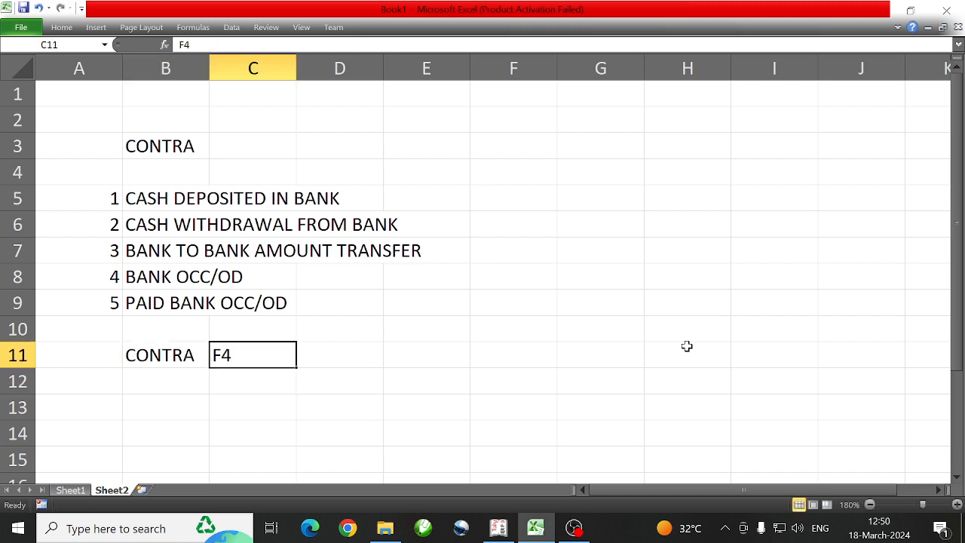
key(Right)
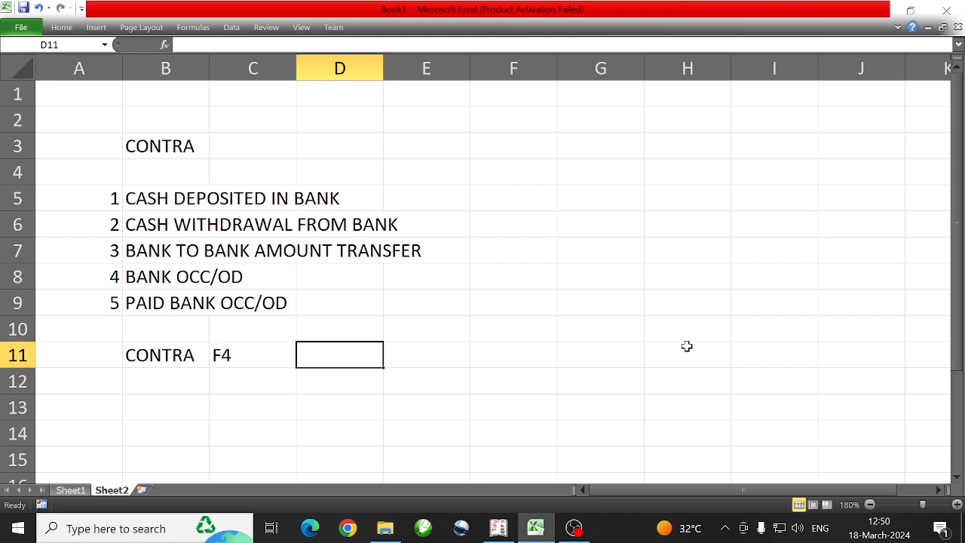
text(DATE)
key(Tab)
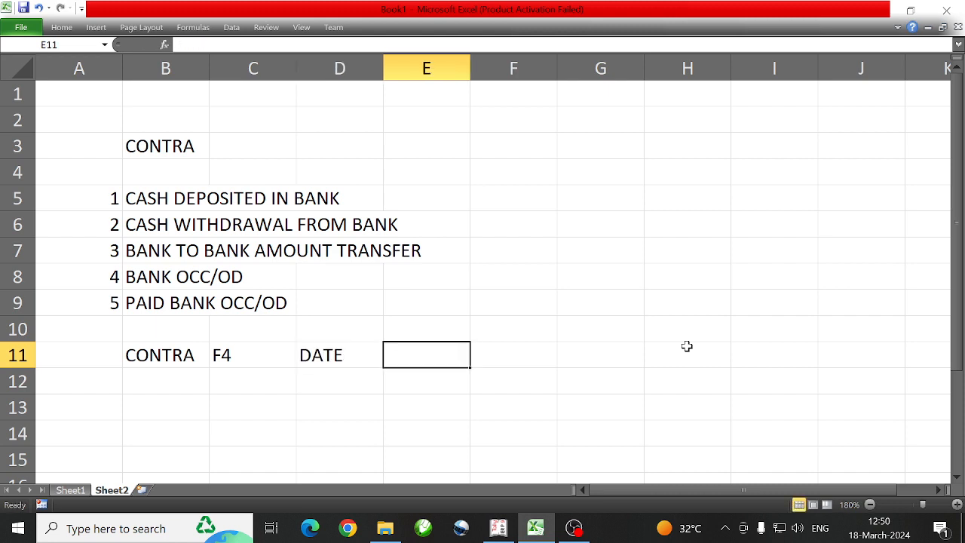
text(F2)
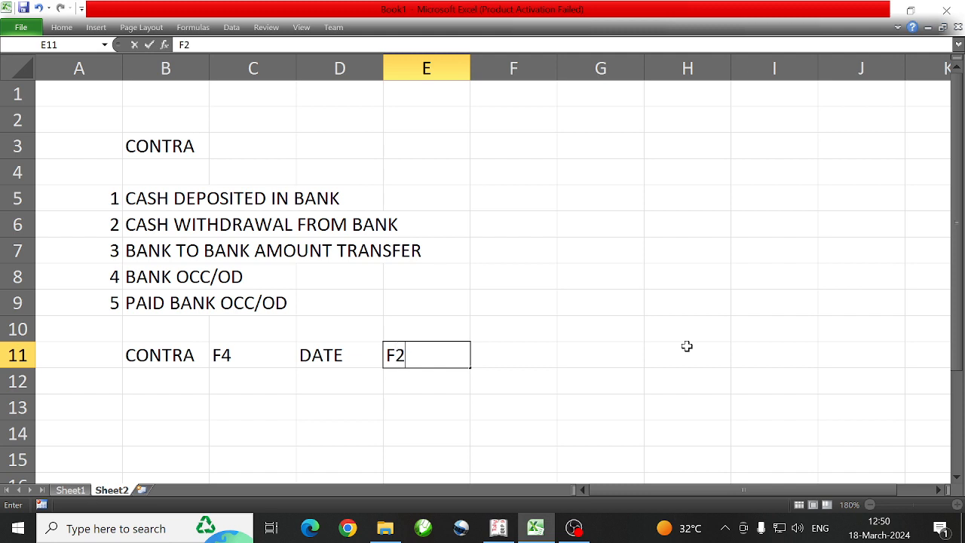
key(Return)
- Enter serial number 1 in A13 and move to B13
key(Down)
key(Left)
key(Left)
key(Left)
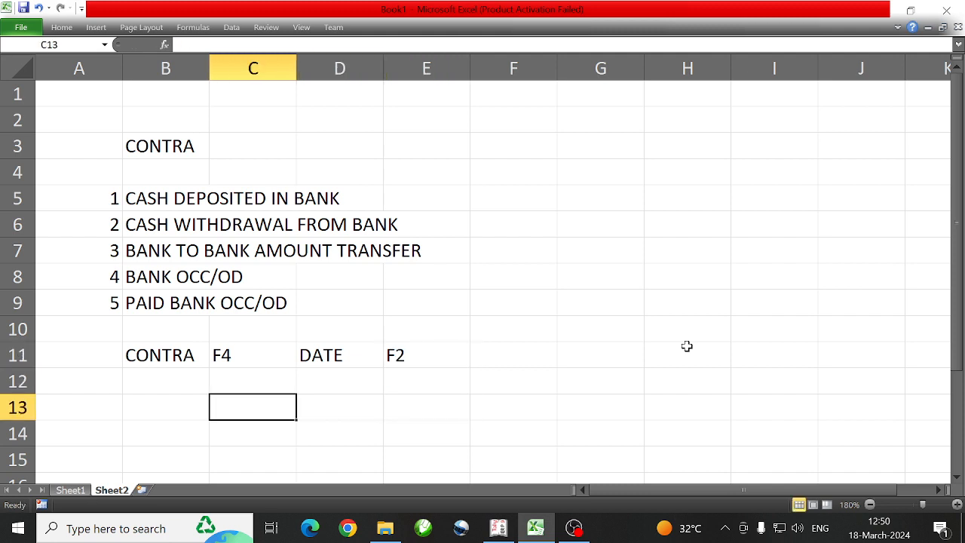
key(Left)
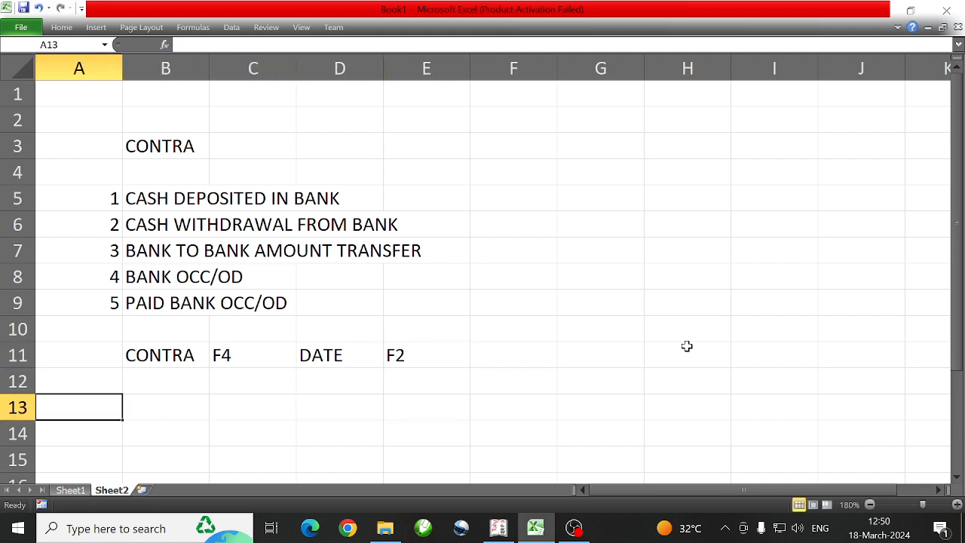
text(1)
key(Return)
key(Up)
key(Right)
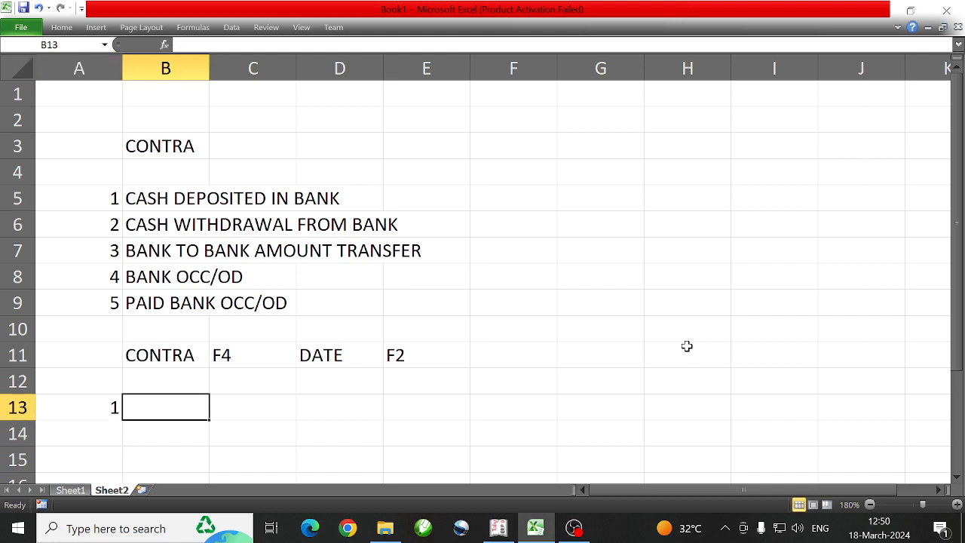
- Enter 'RS 25000 DEPOSITED IN BANK OF INDIA' in B13, extending the text via F2 edit
scroll(499, 319, down, 2)
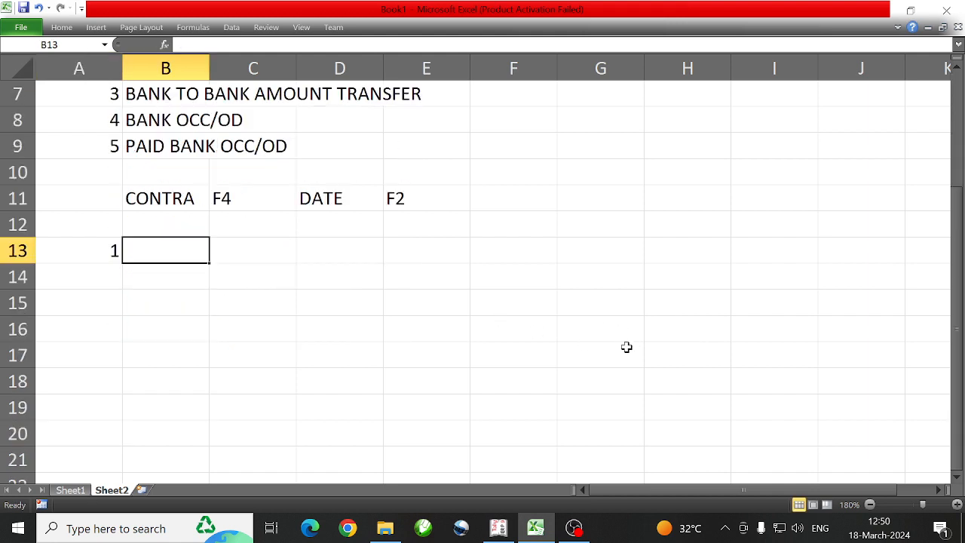
text(RS 250)
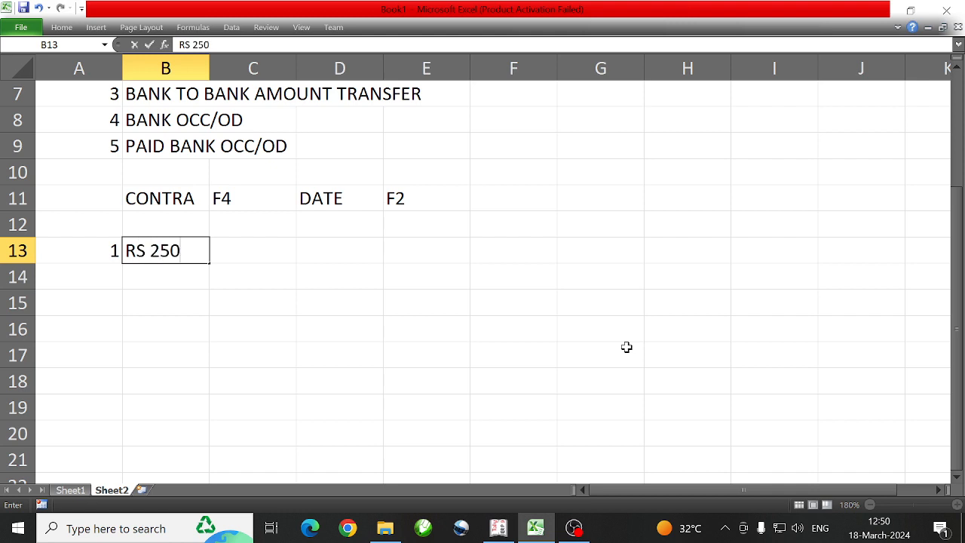
text(00)
text( DEPO)
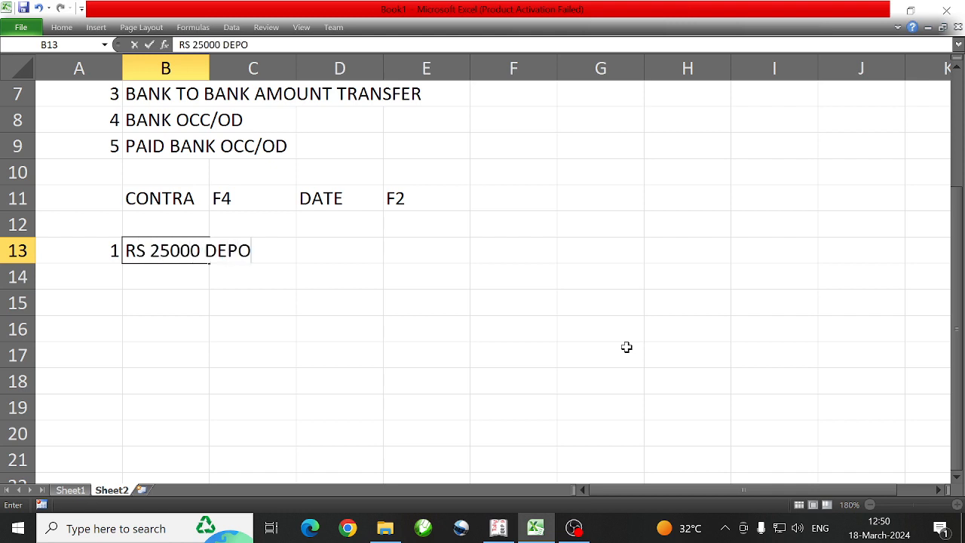
text(SITED IN BANK)
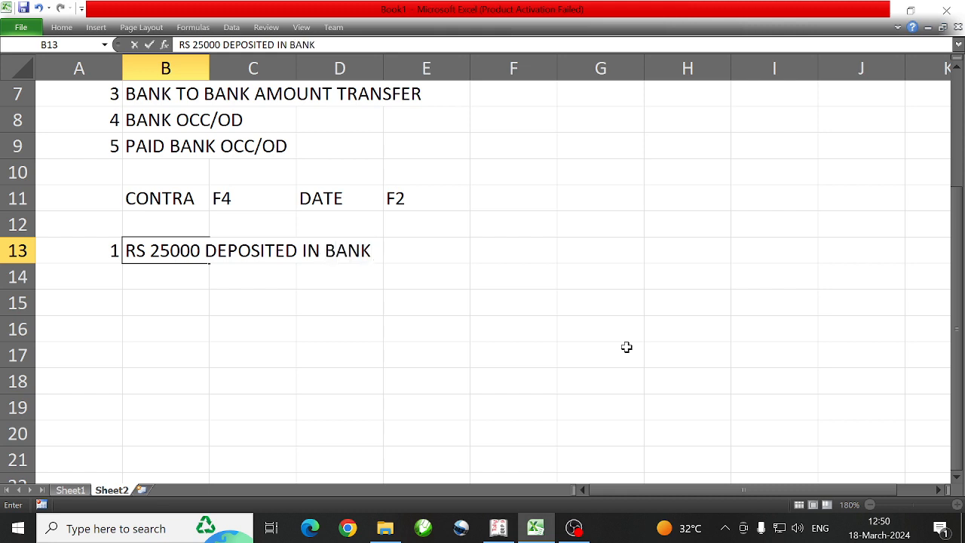
key(Return)
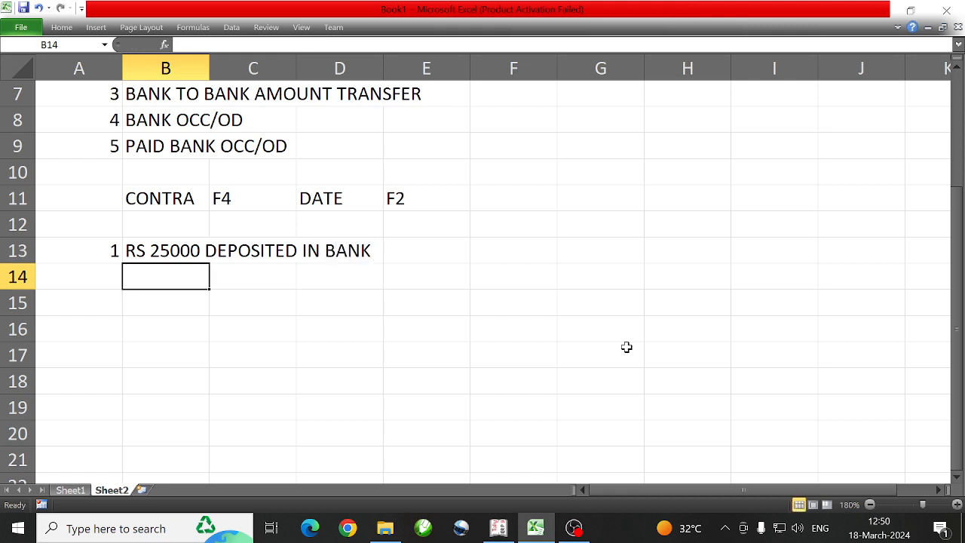
key(Up)
key(F2)
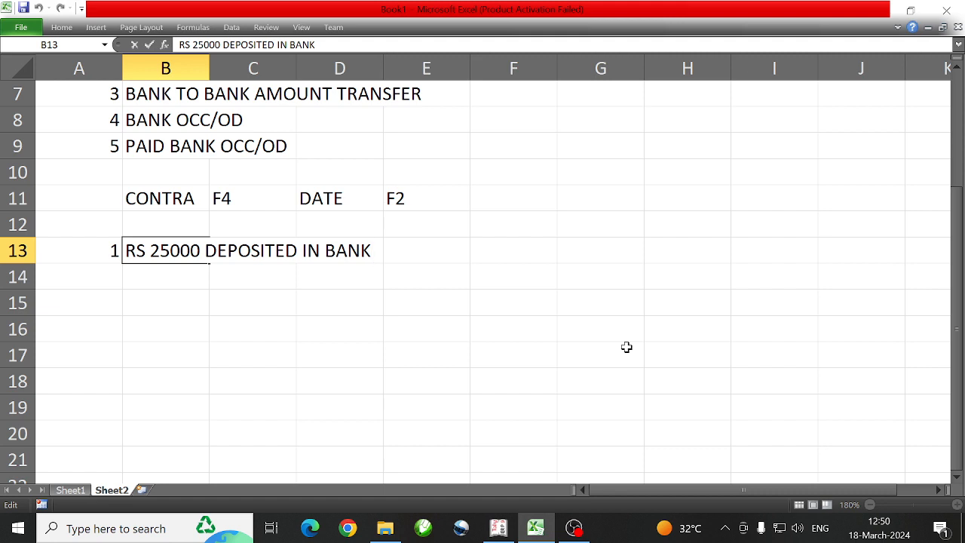
text(OF INDIA)
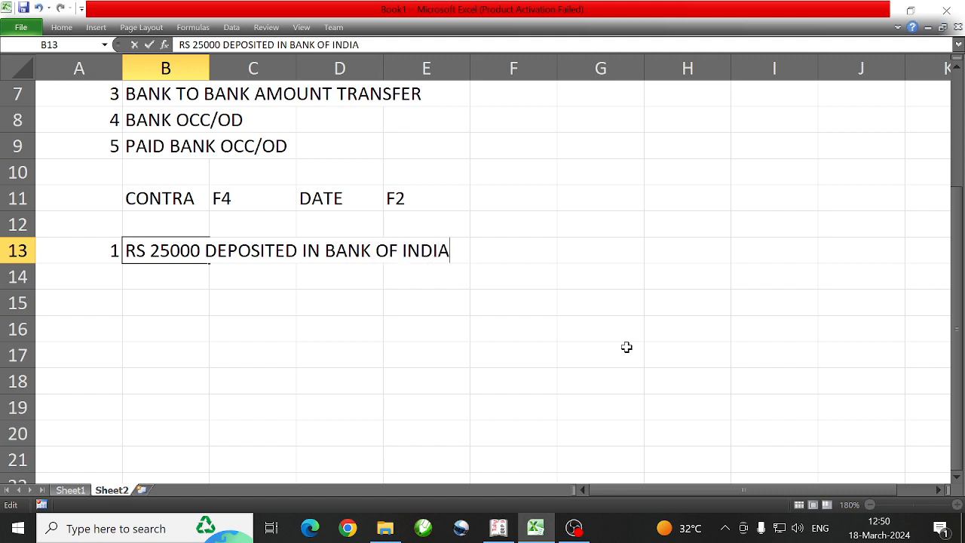
key(Return)
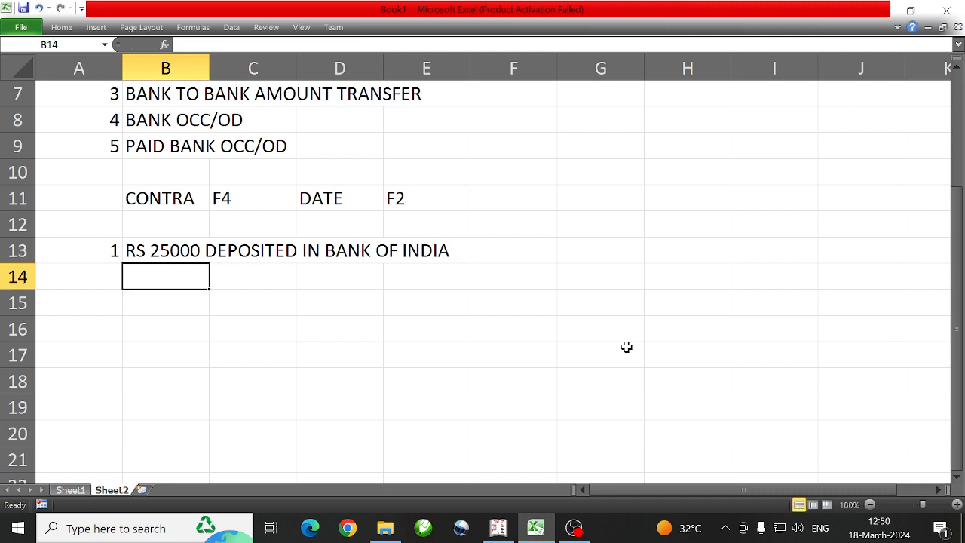
key(Up)
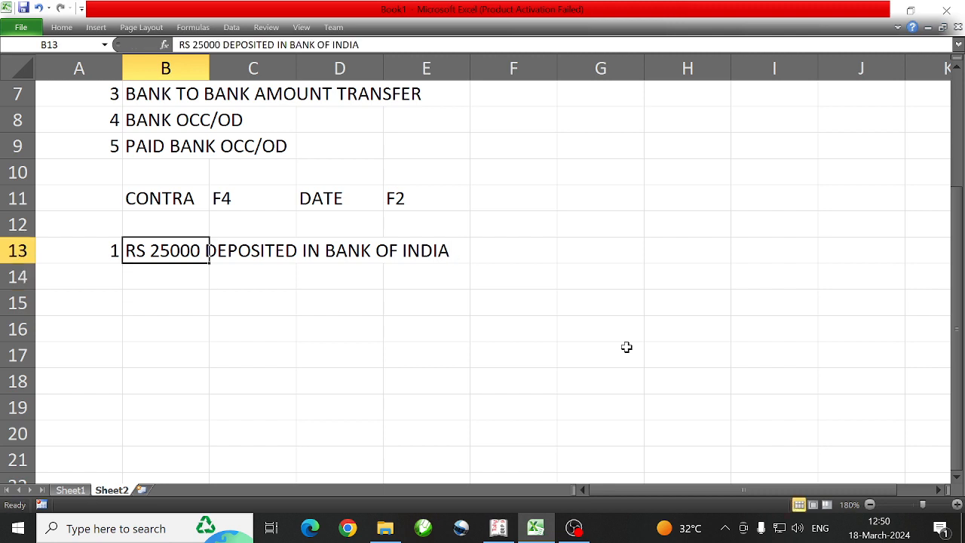
- Back in Tally, set the contra voucher date to 1-Apr-2023
click(500, 529)
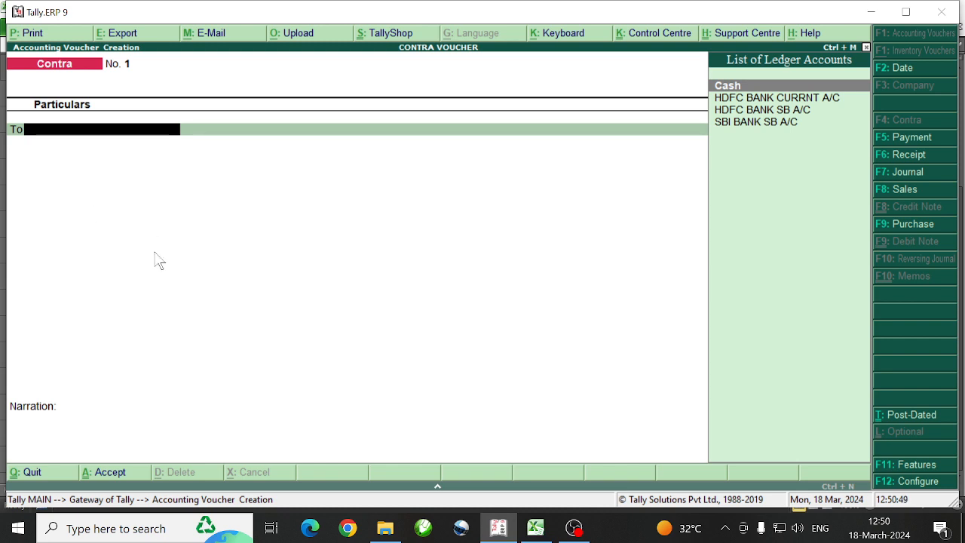
key(F2)
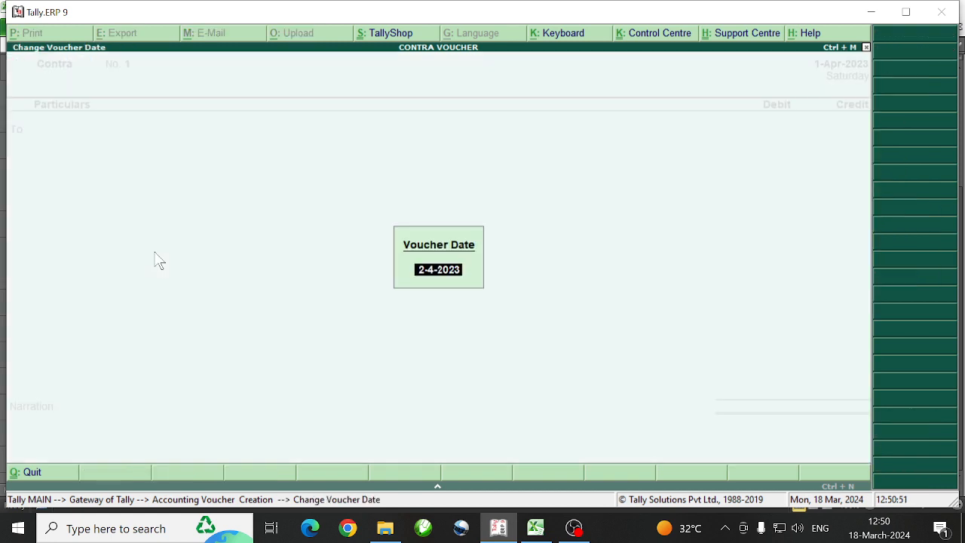
text(1/)
key(Return)
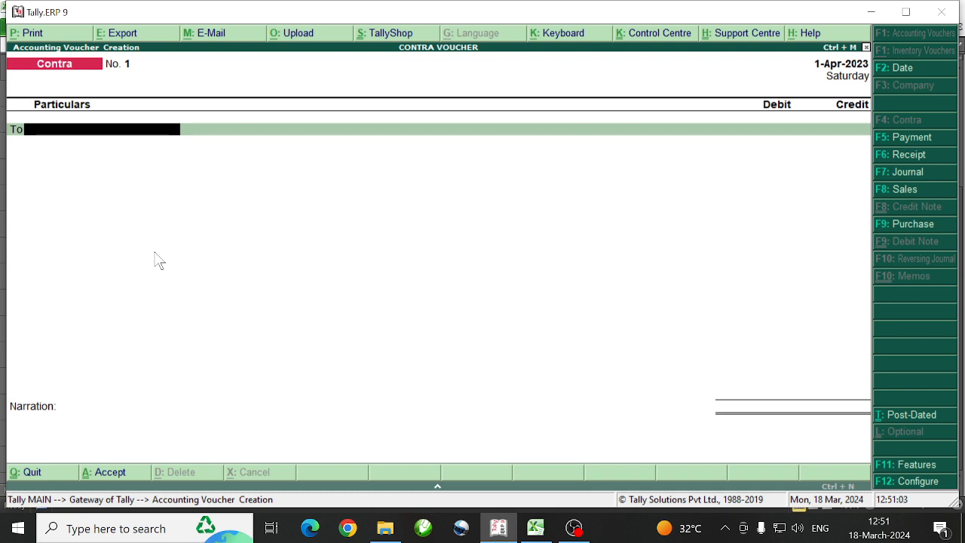
- Credit Cash 25,000 on the To line, then check the deposit entry in Excel
text(C)
key(Return)
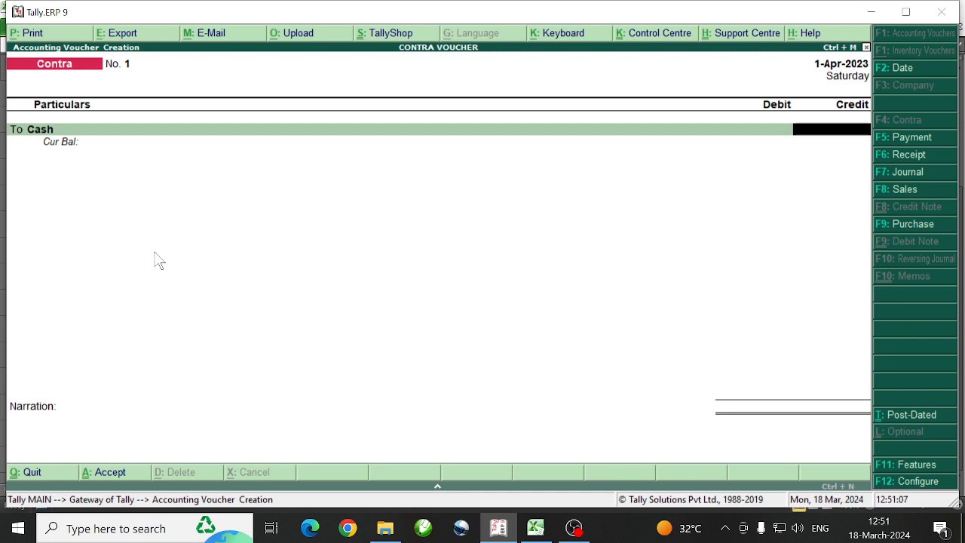
text(25000)
key(Return)
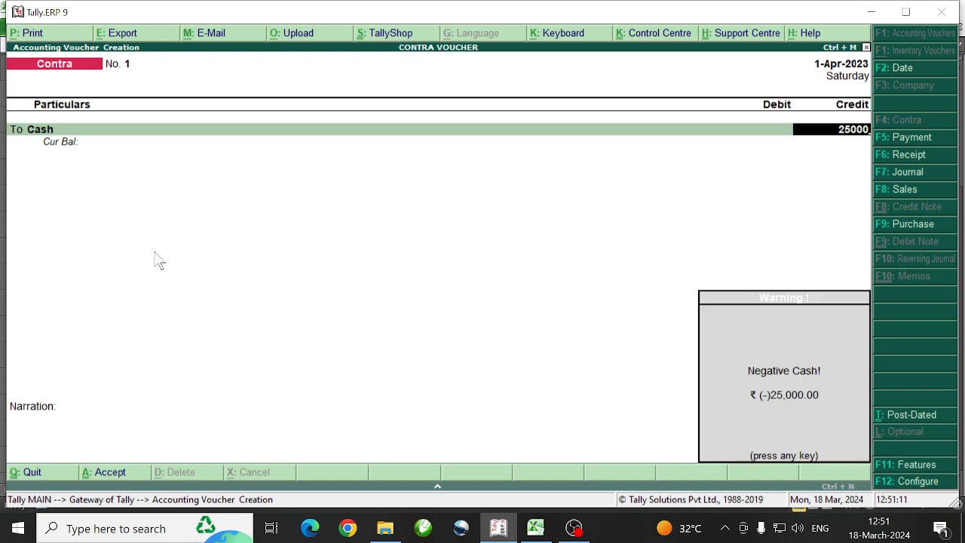
key(Return)
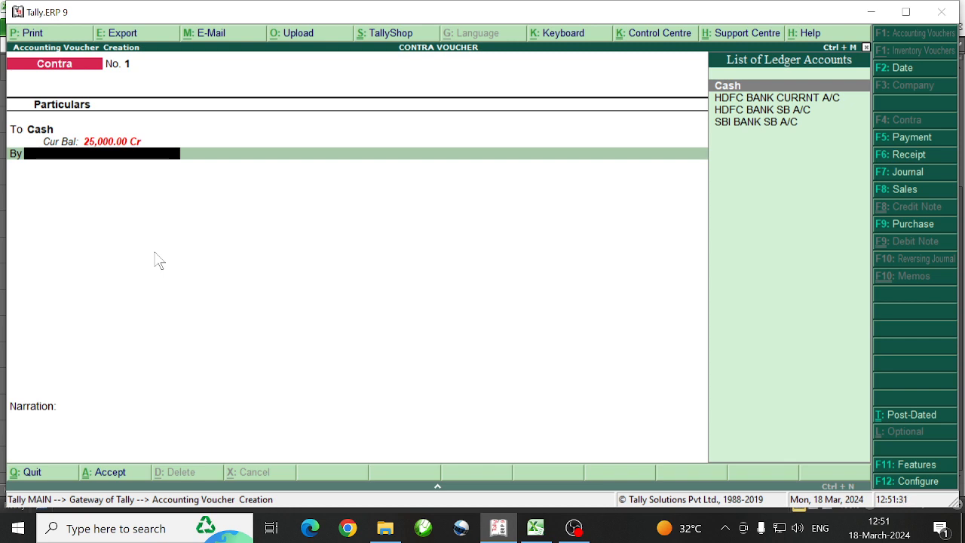
key(alt+Tab)
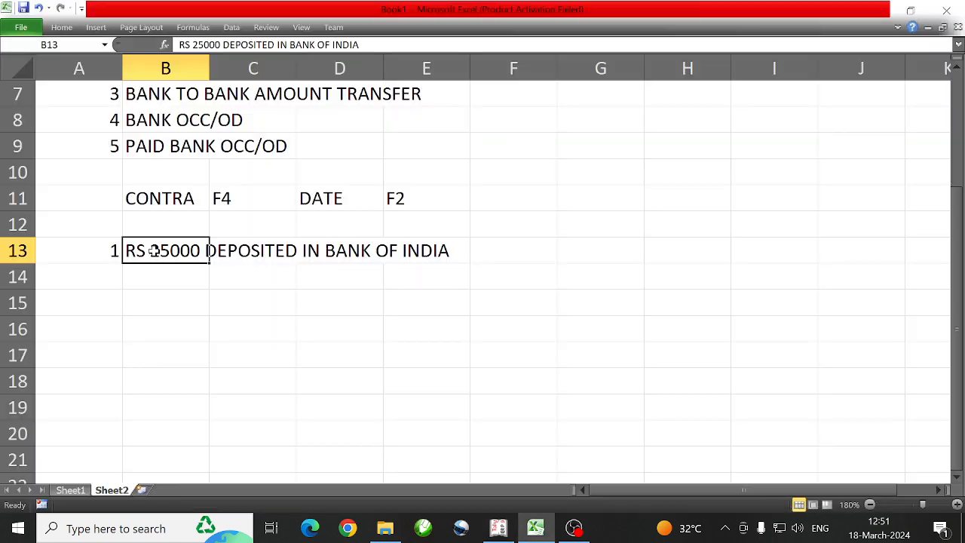
key(alt+Tab)
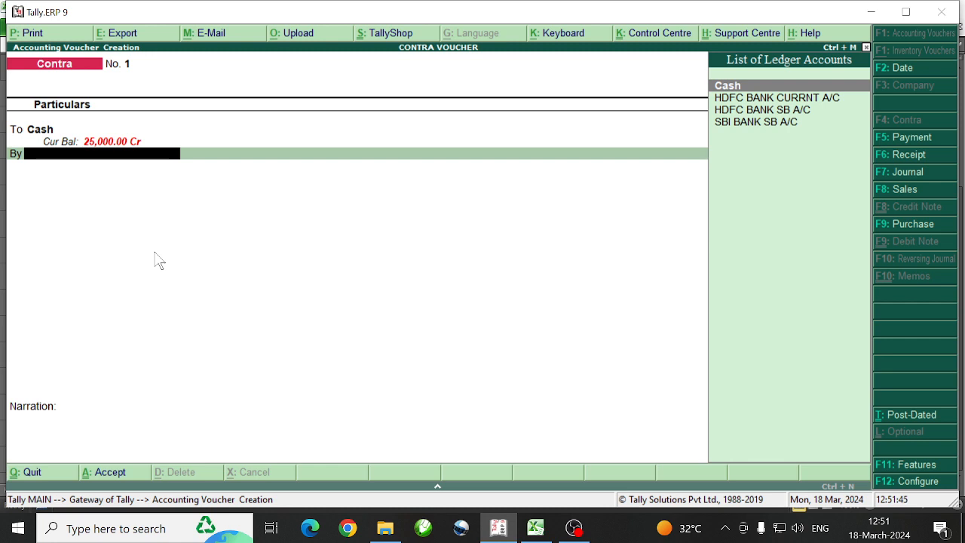
- Create the BANK OF INDIA AB A/C ledger under Bank Accounts and debit it 25,000
key(alt+c)
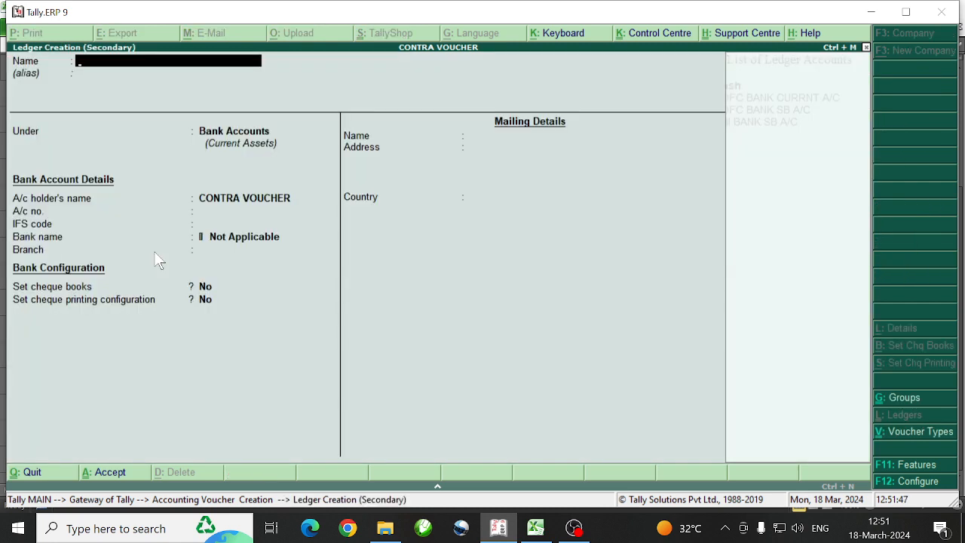
text(BANK OF INDIA)
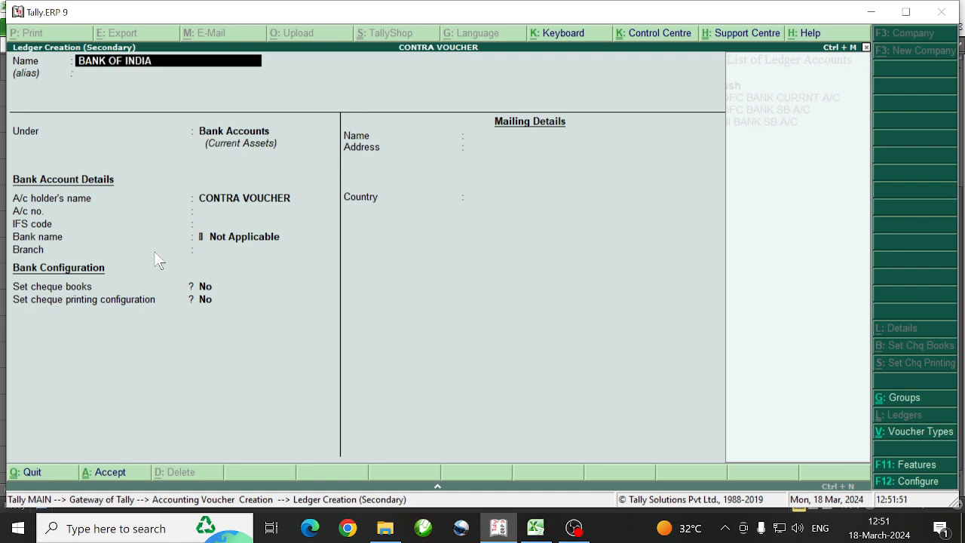
text( AB A/C)
key(Return)
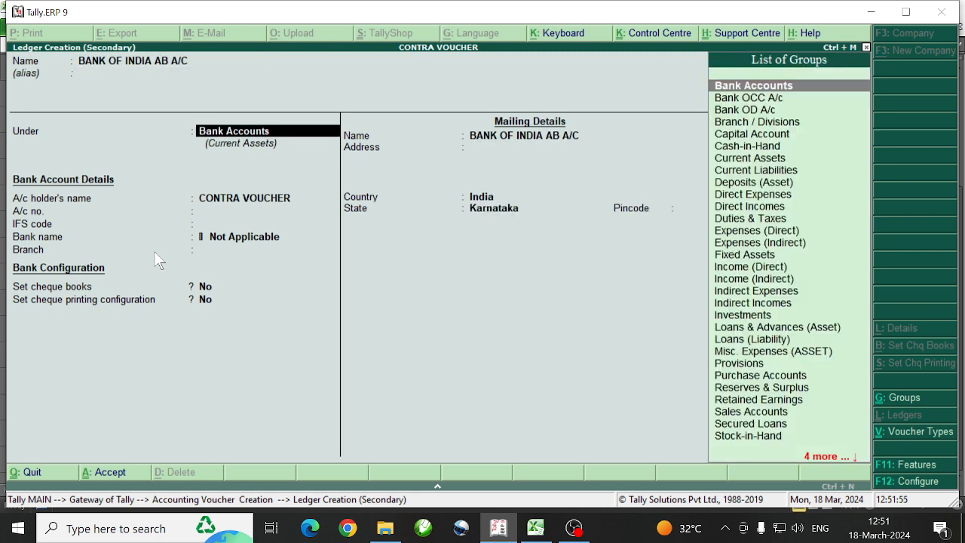
key(Return)
key(Return)
key(Return)
key(Return)
key(Return)
key(Return)
key(Return)
key(Return)
key(Return)
key(Return)
key(Return)
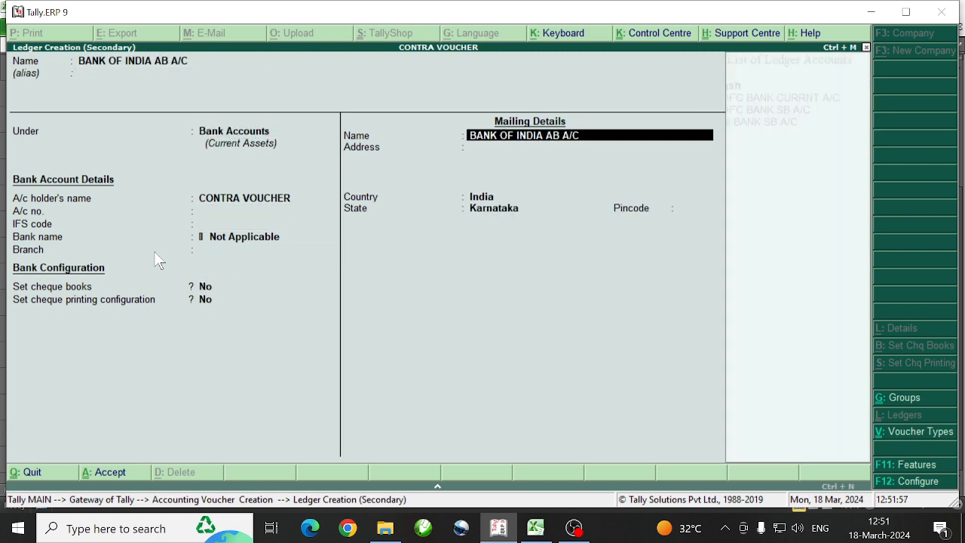
key(Return)
key(Return)
key(Return)
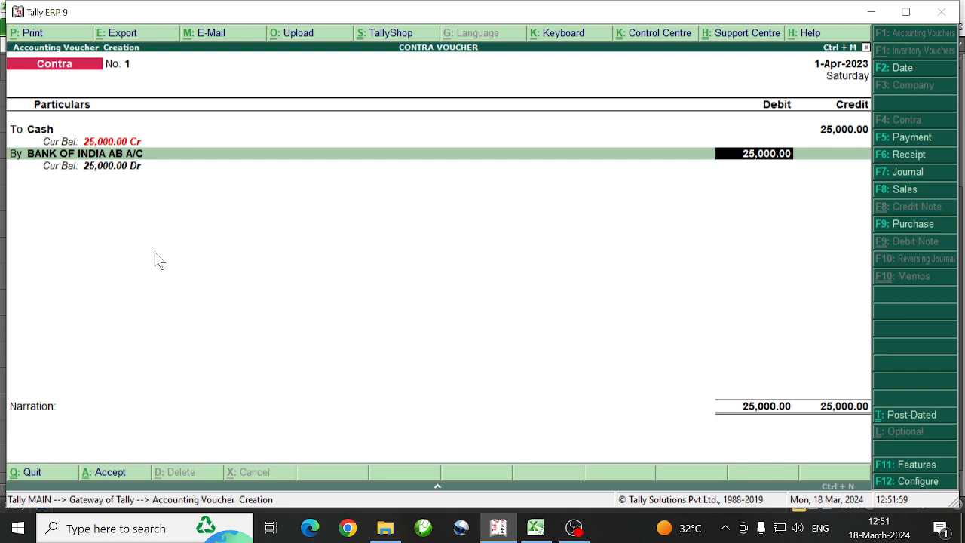
key(Return)
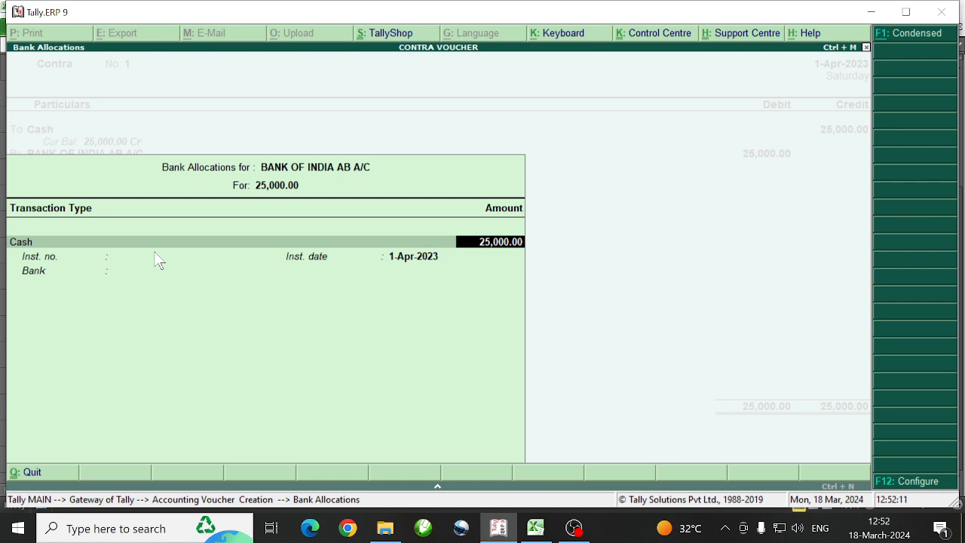
- Enter cash denominations 40×500, 10×200, 20×100 and 10×50, skipping the 2000 and 1000 rows
key(Return)
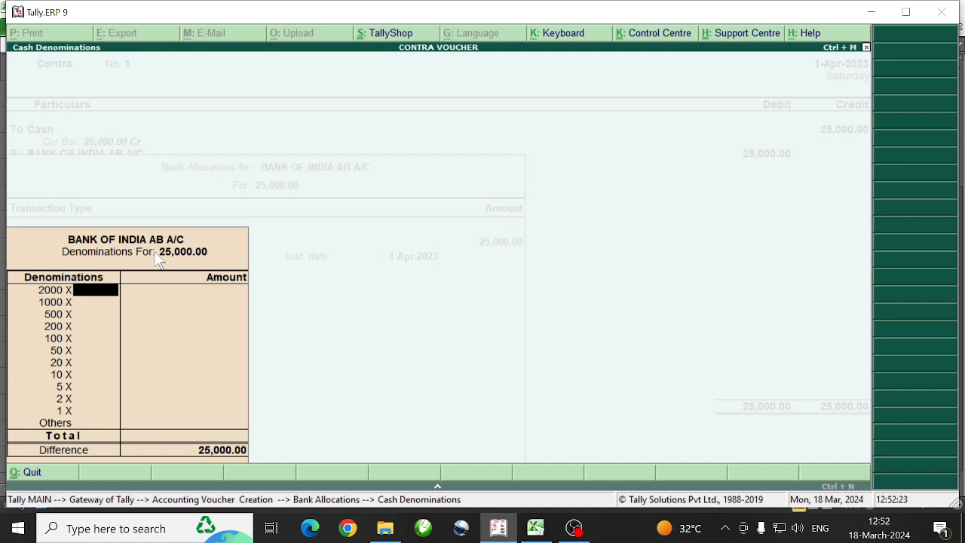
key(Return)
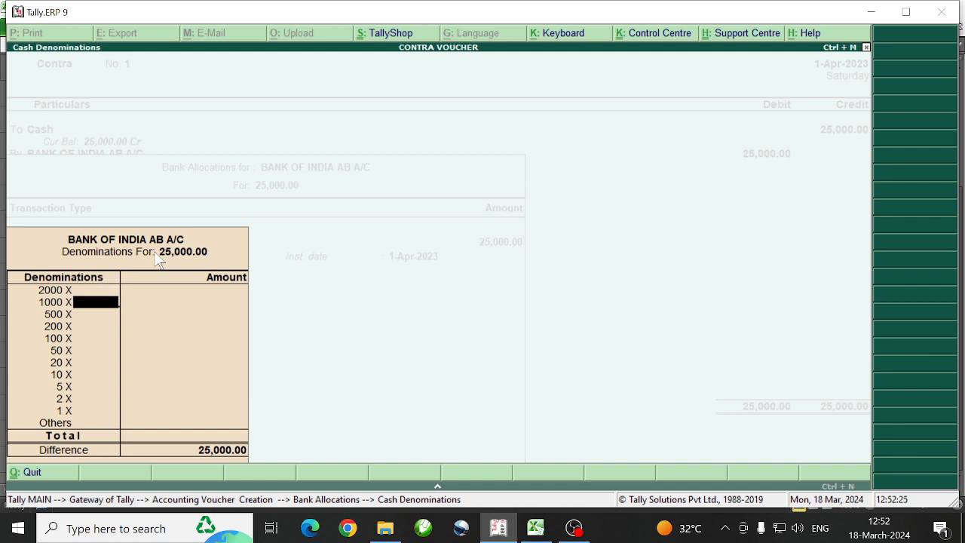
key(Return)
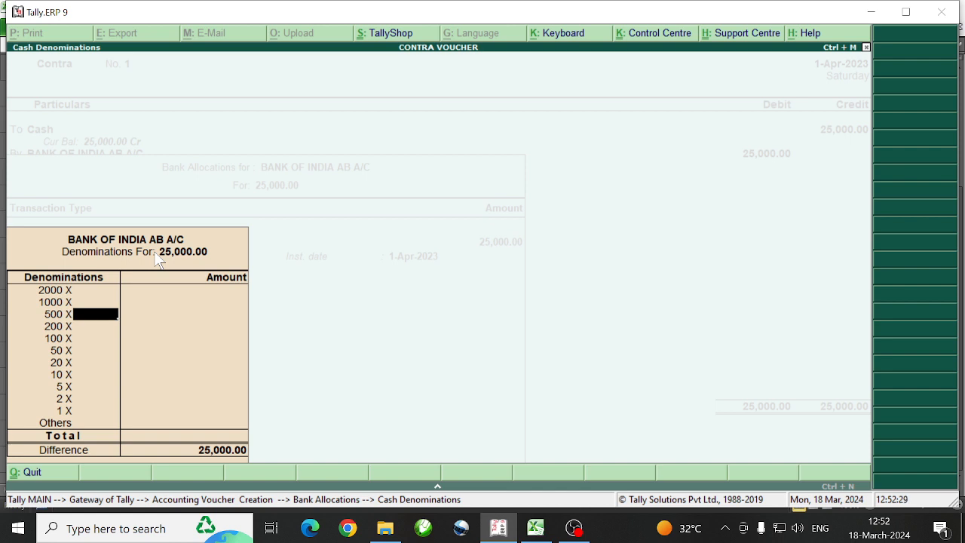
text(40)
key(Return)
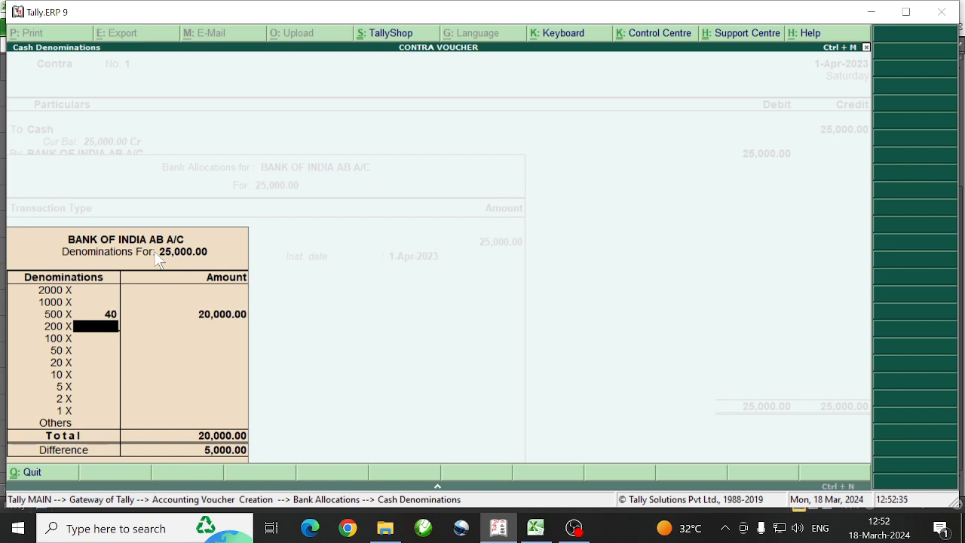
text(10)
key(Return)
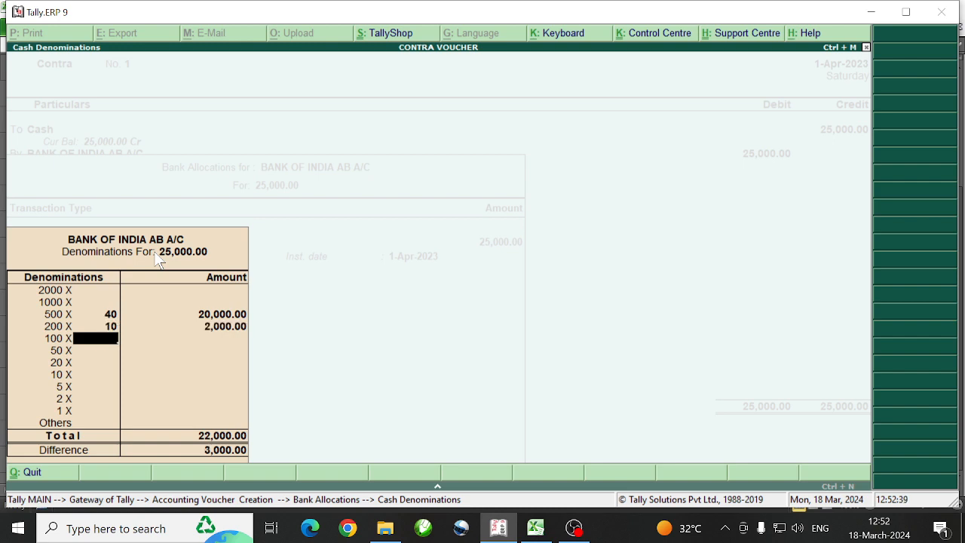
text(20)
key(Return)
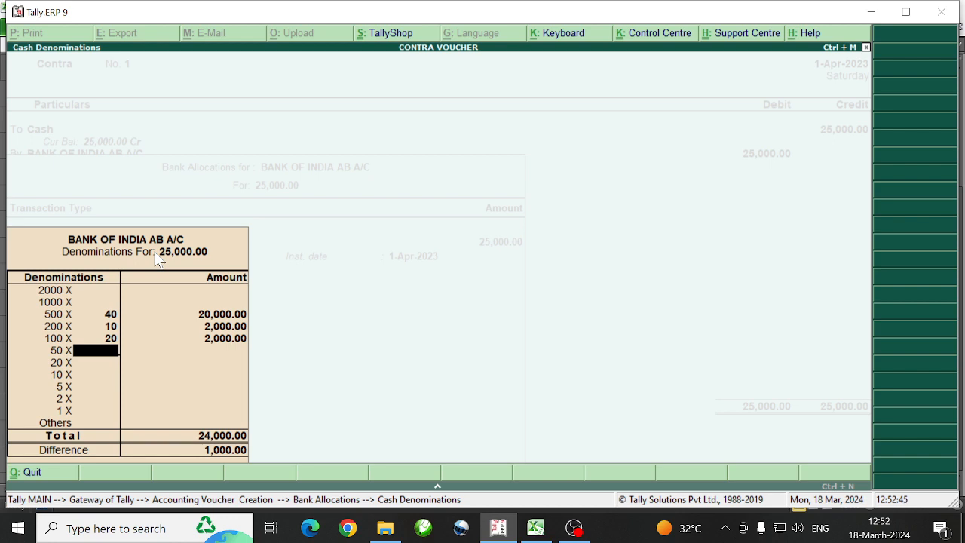
text(10)
key(Return)
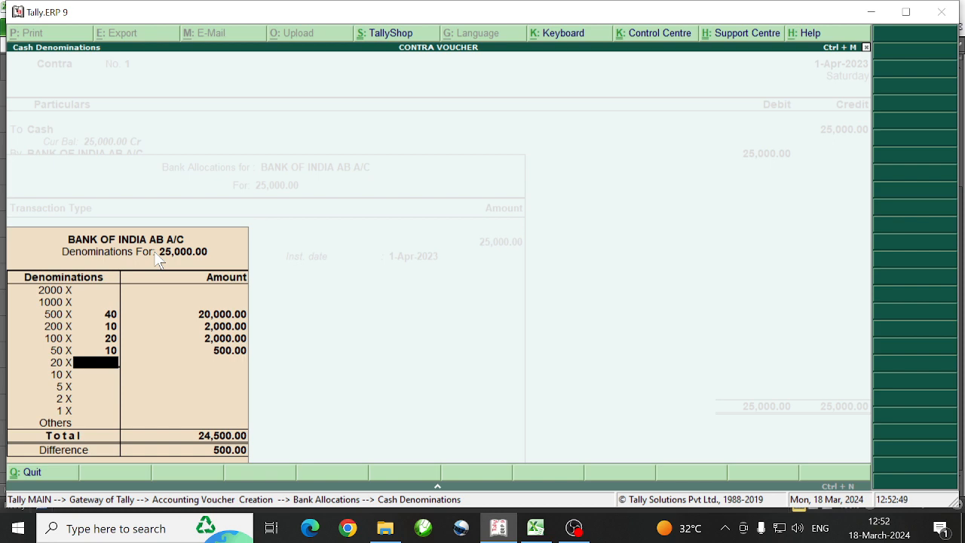
- Correct the 20-rupee note count to 25 to balance 25,000 and finish the bank allocations
text(50)
key(Return)
key(Up)
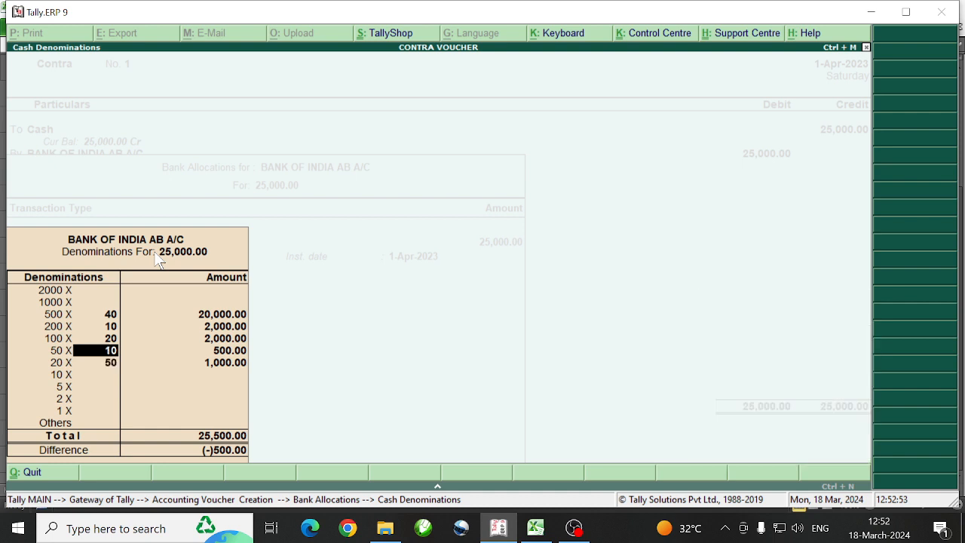
key(Down)
text(25)
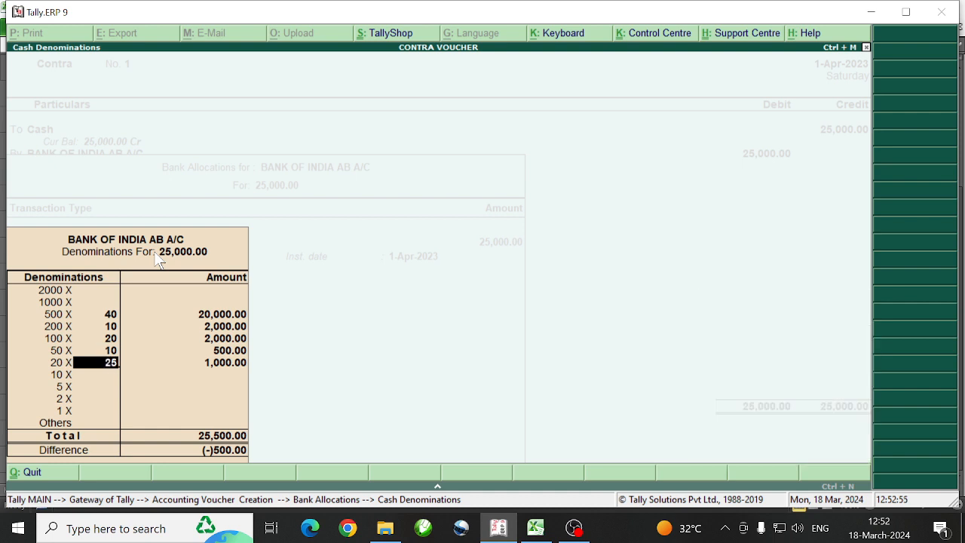
key(Return)
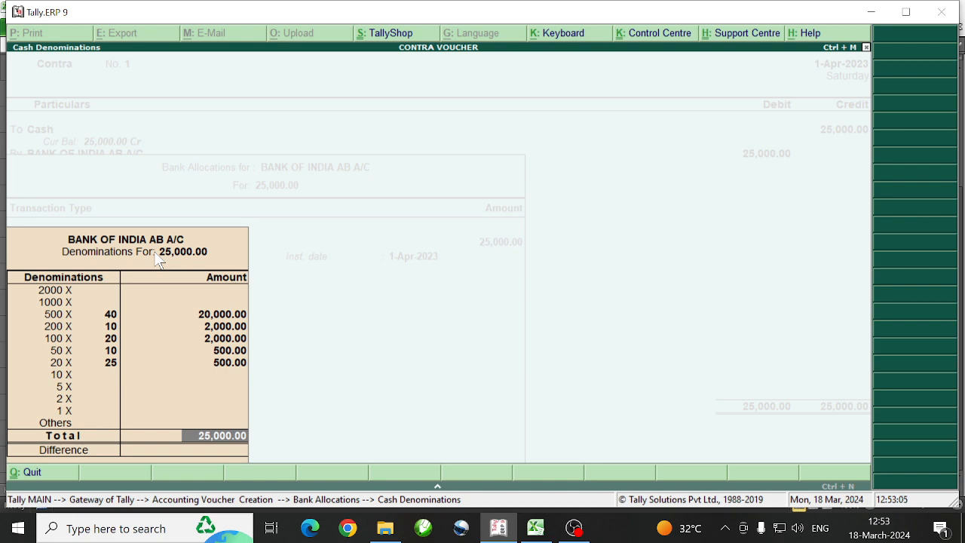
key(Return)
key(Return)
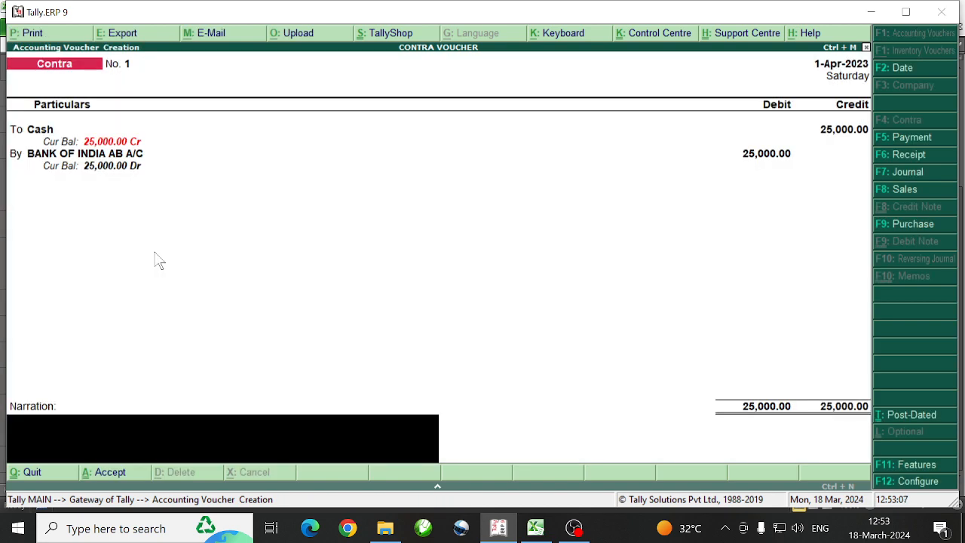
key(Return)
key(Return)
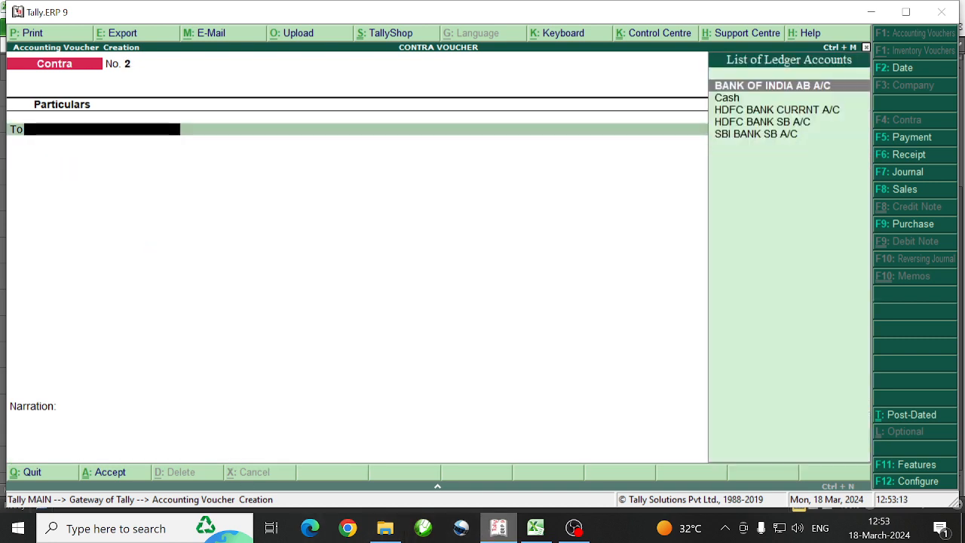
- In Excel, enter serial number 2 in cell A15
click(535, 528)
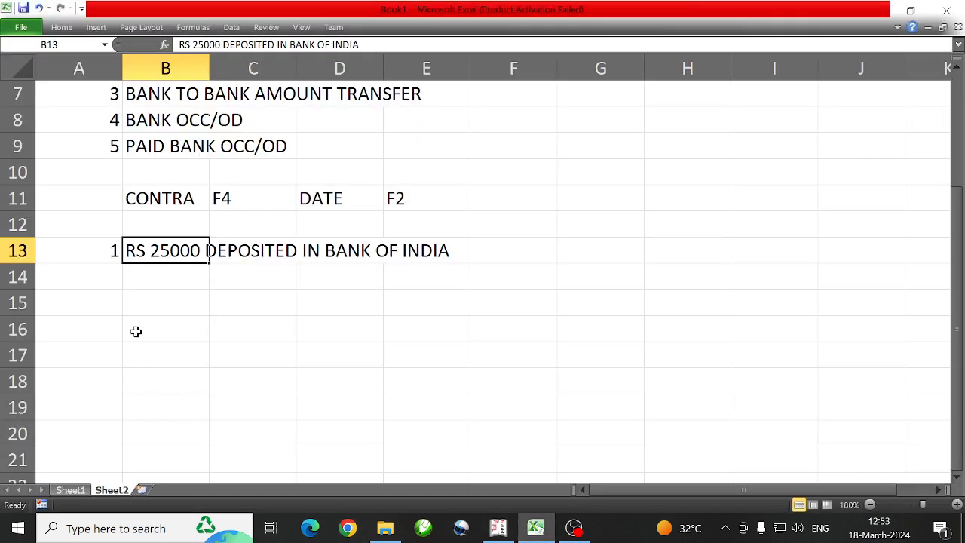
click(113, 302)
text(2)
key(Return)
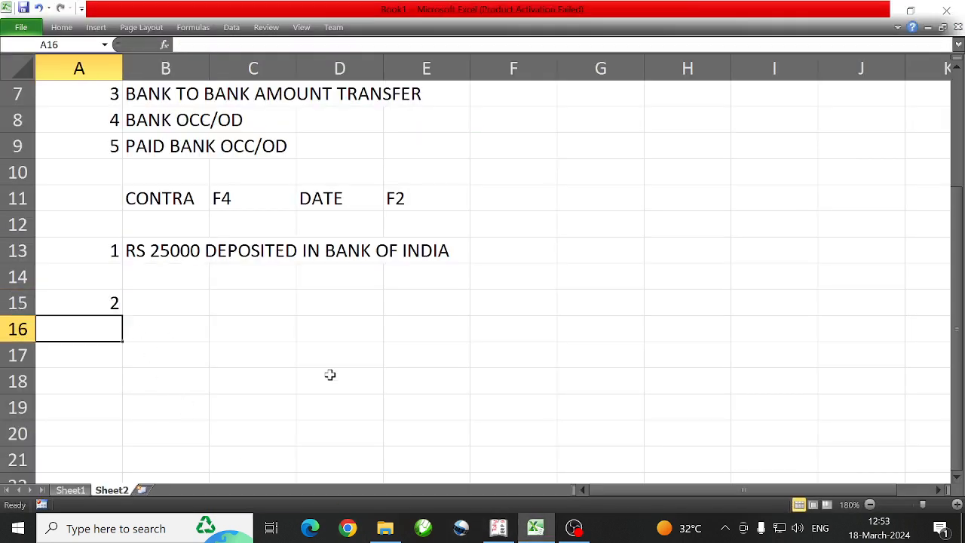
key(Up)
key(Right)
- Type 'RS 5000 DEPOSITED IN HDFC BANK CCURNT A/C' in B15, then return to Tally
text(RS )
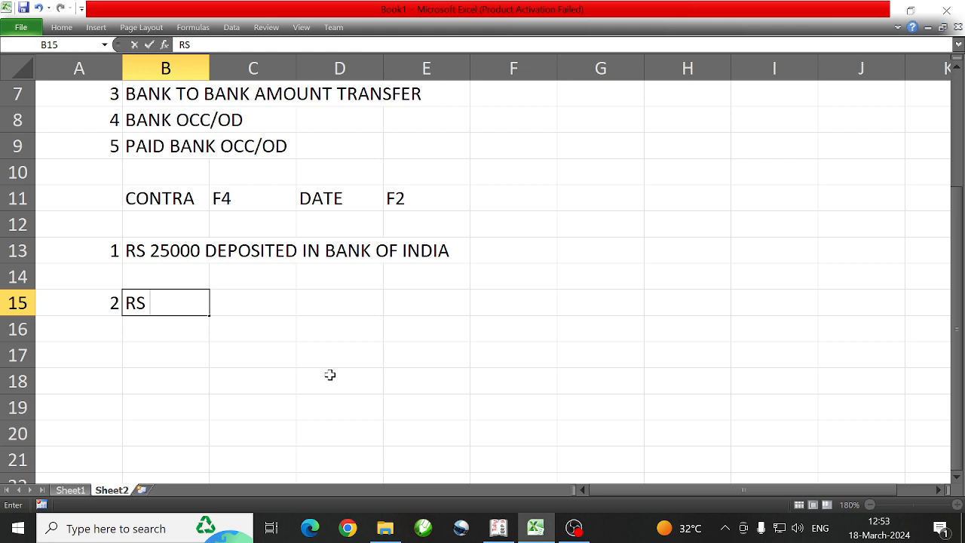
text(5000 )
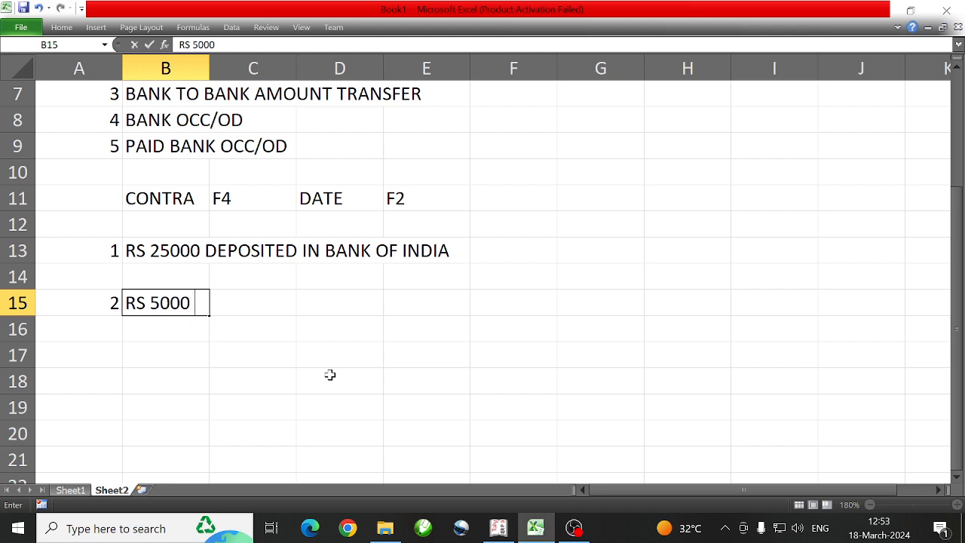
text(DEPOSITED IN S)
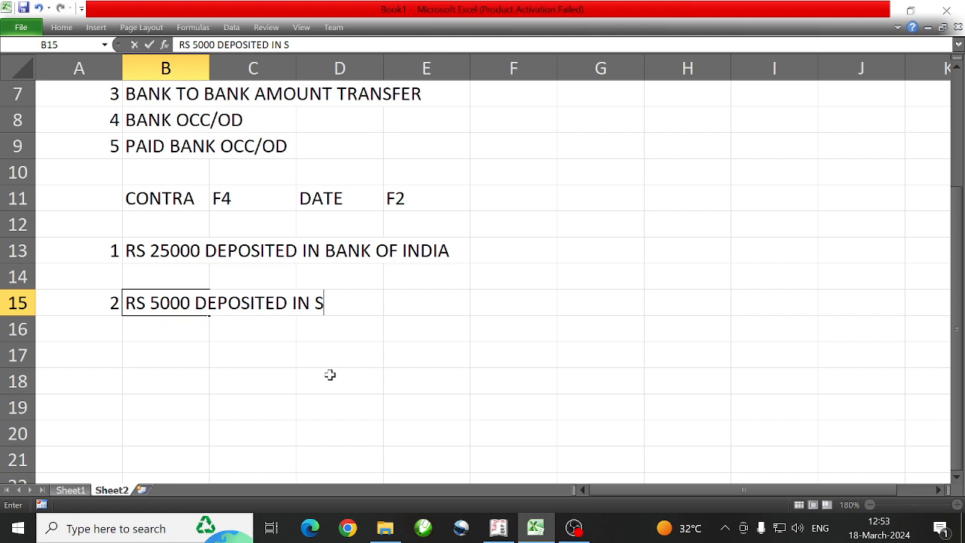
key(BackSpace)
text(HDF)
text(C BANK A)
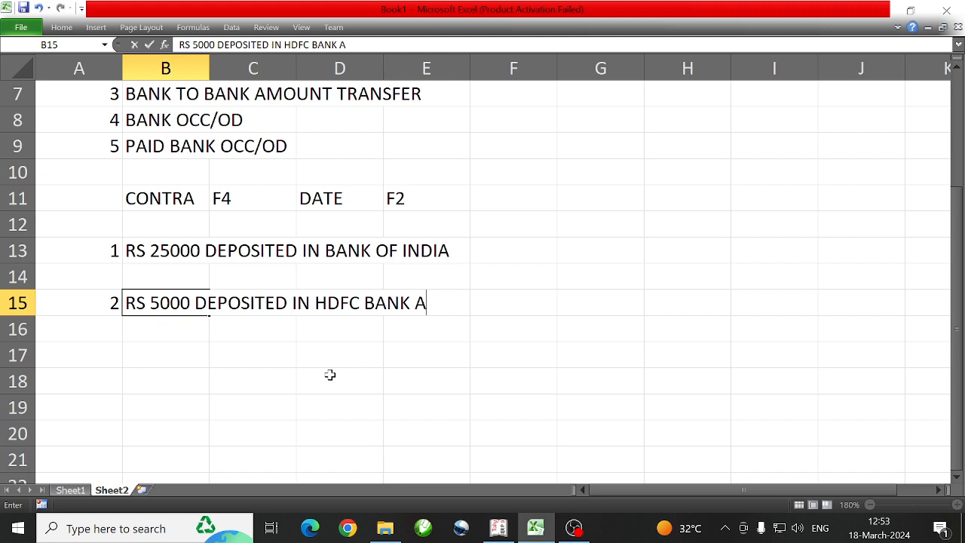
key(BackSpace)
text(CCURN)
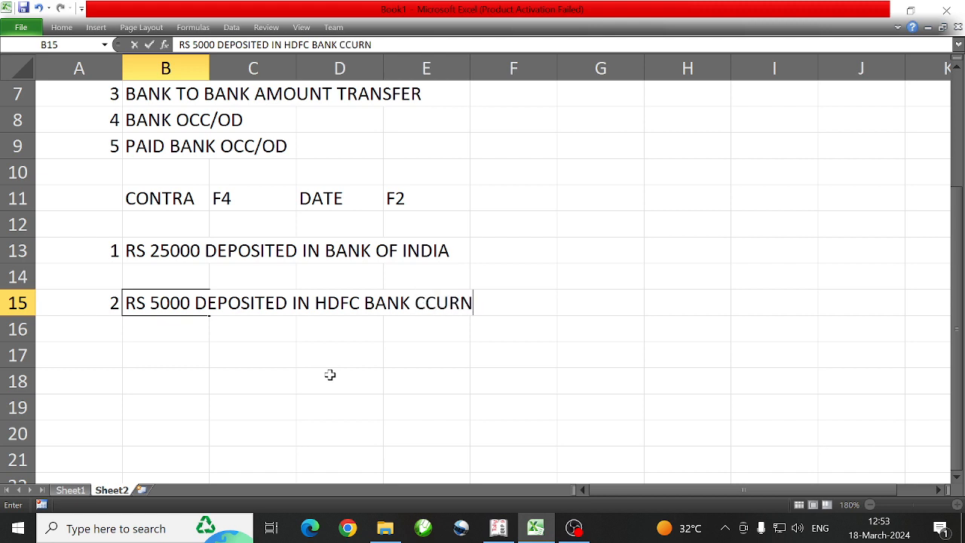
text(T A/C)
key(Return)
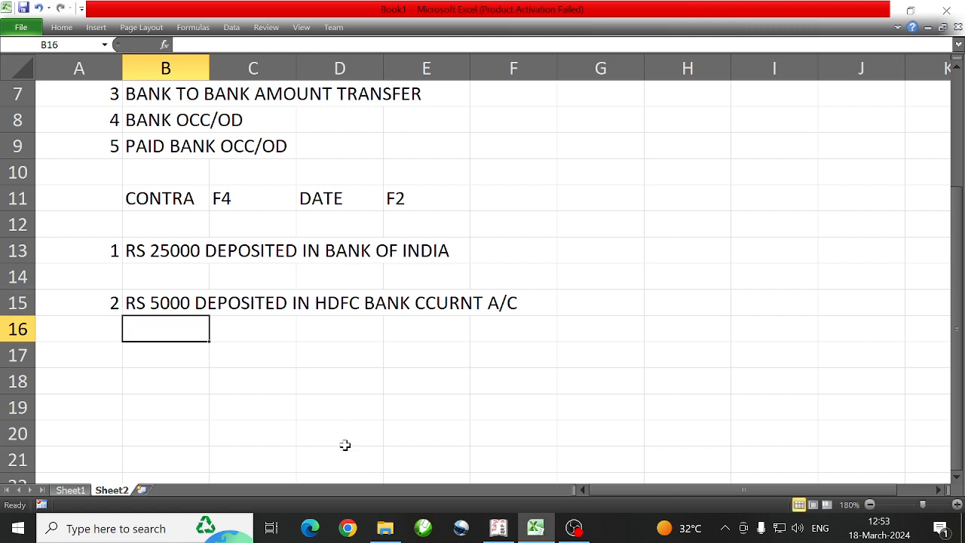
click(502, 532)
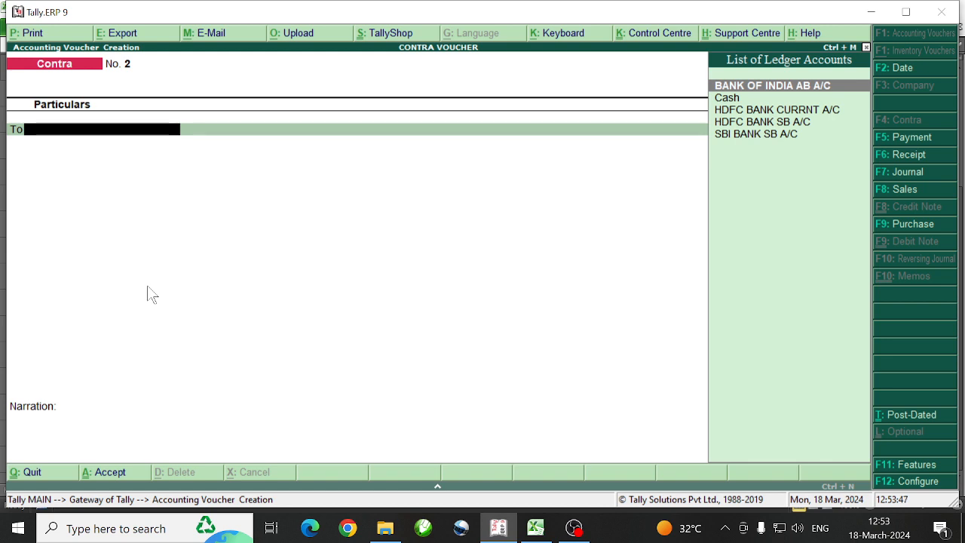
- Credit Cash 50,000 and debit HDFC BANK CURRNT A/C 50,000 in voucher No. 2
key(Down)
key(Return)
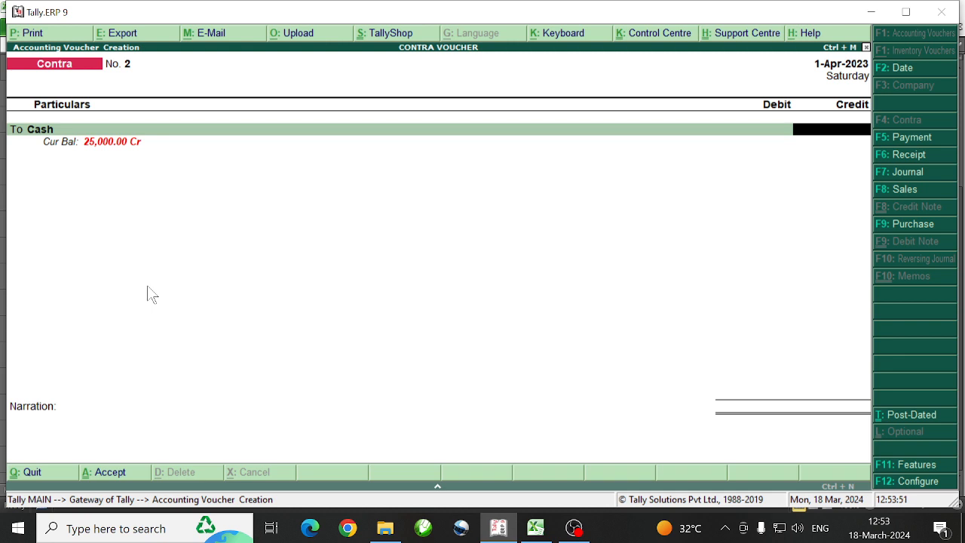
text(50000)
key(Return)
key(Return)
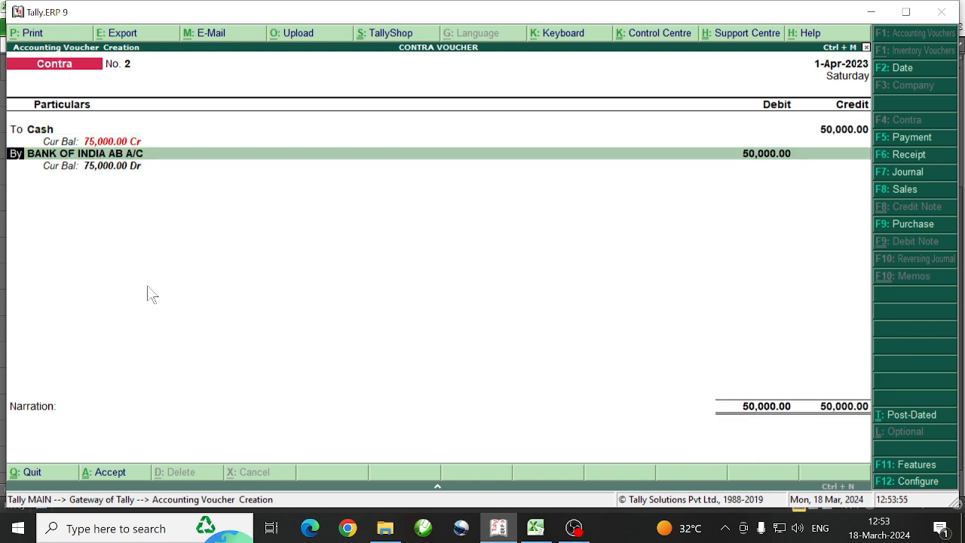
key(Return)
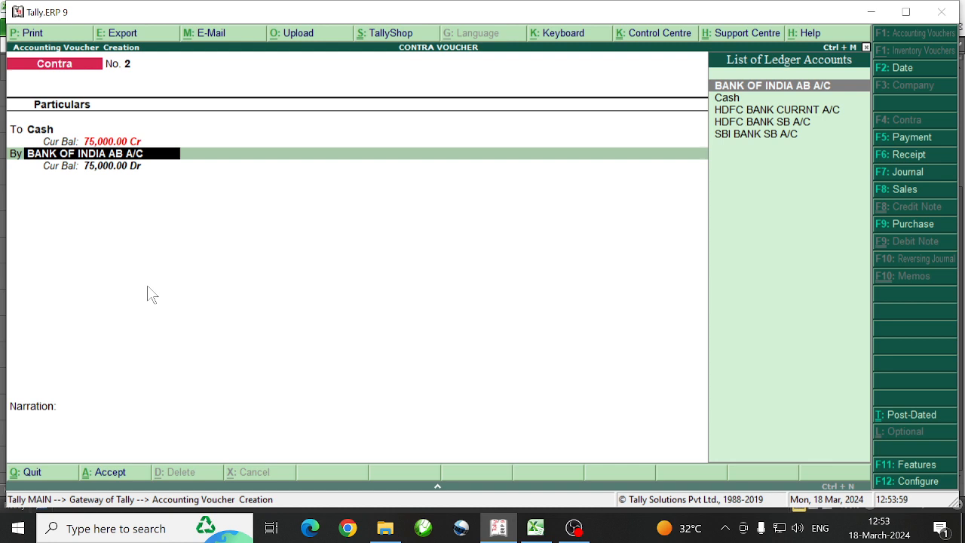
key(Down)
key(Down)
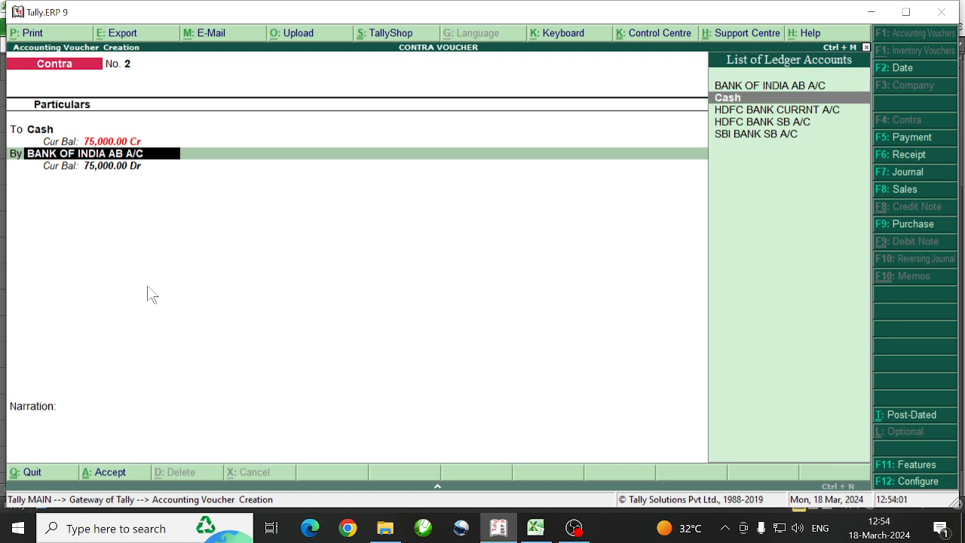
key(Return)
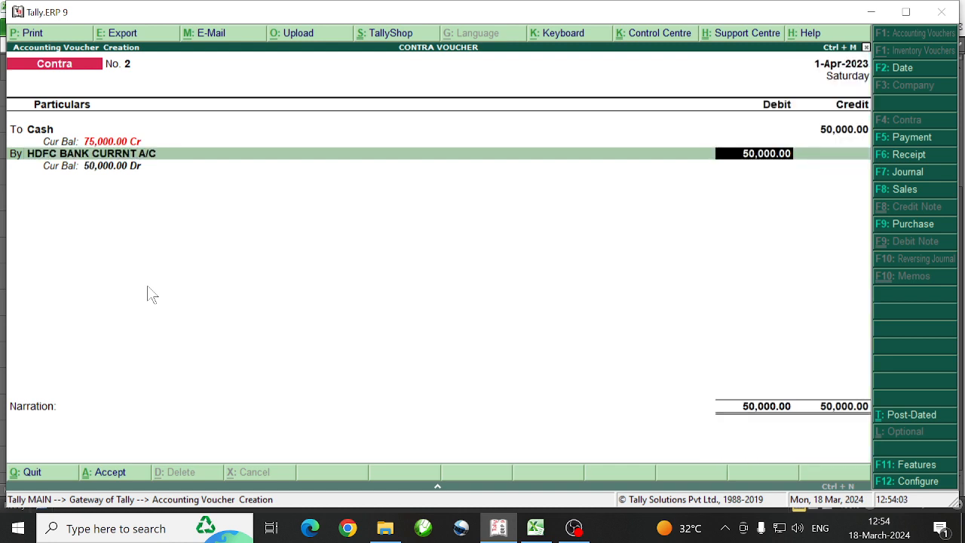
key(Return)
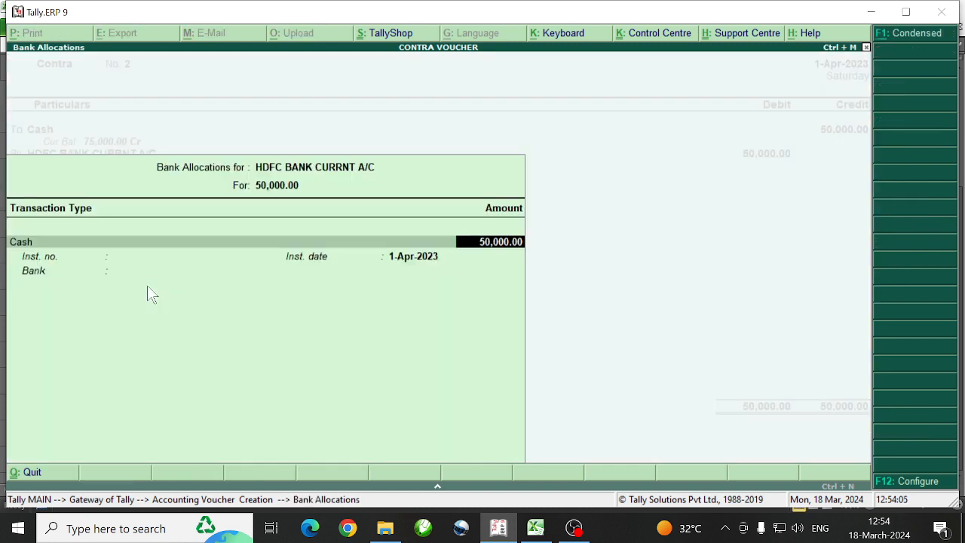
- Record cash denominations of 100 notes of 500 and save contra voucher No. 2
key(Return)
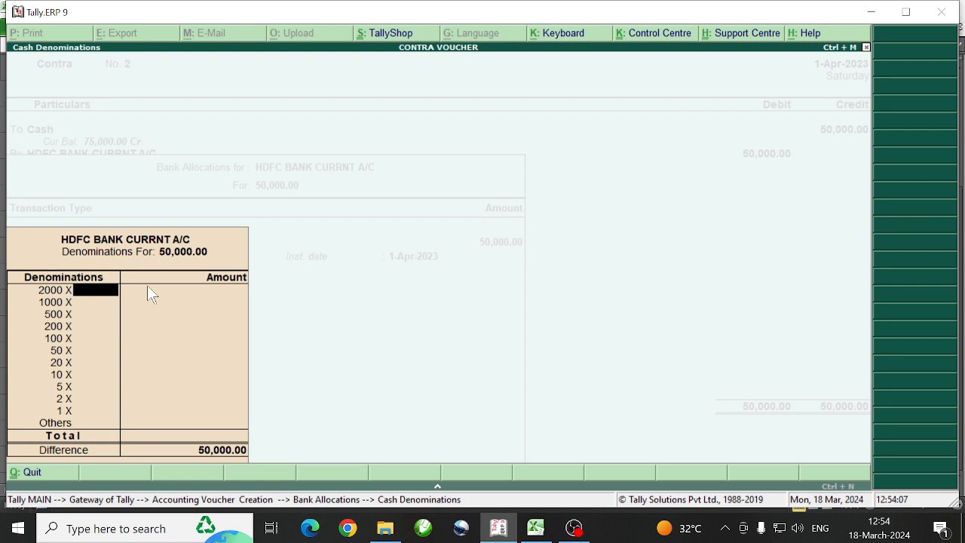
key(Return)
key(Return)
text(1000)
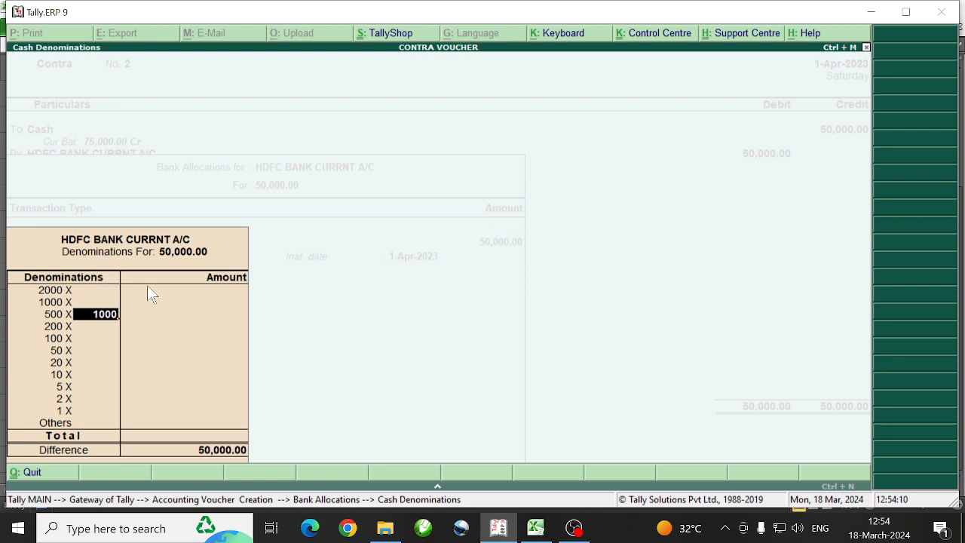
key(BackSpace)
key(Return)
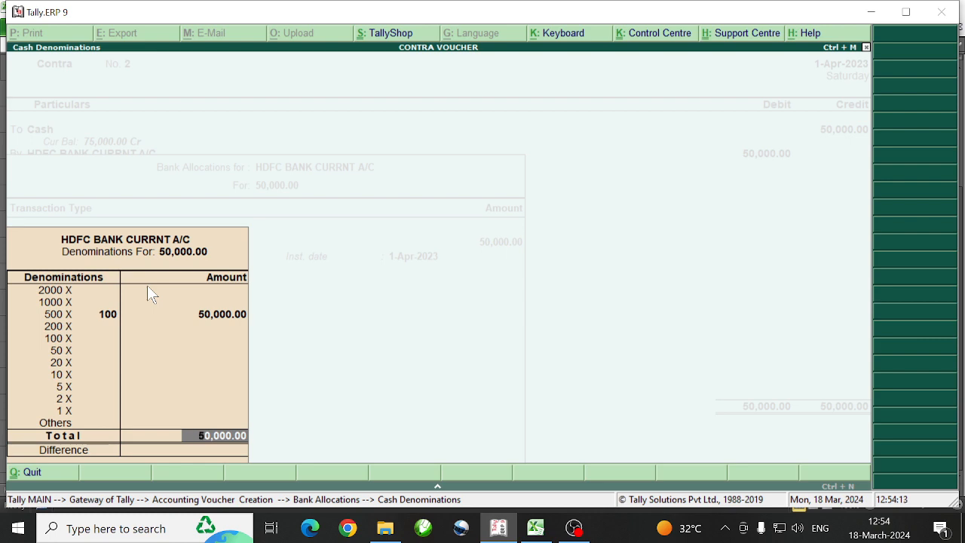
key(Return)
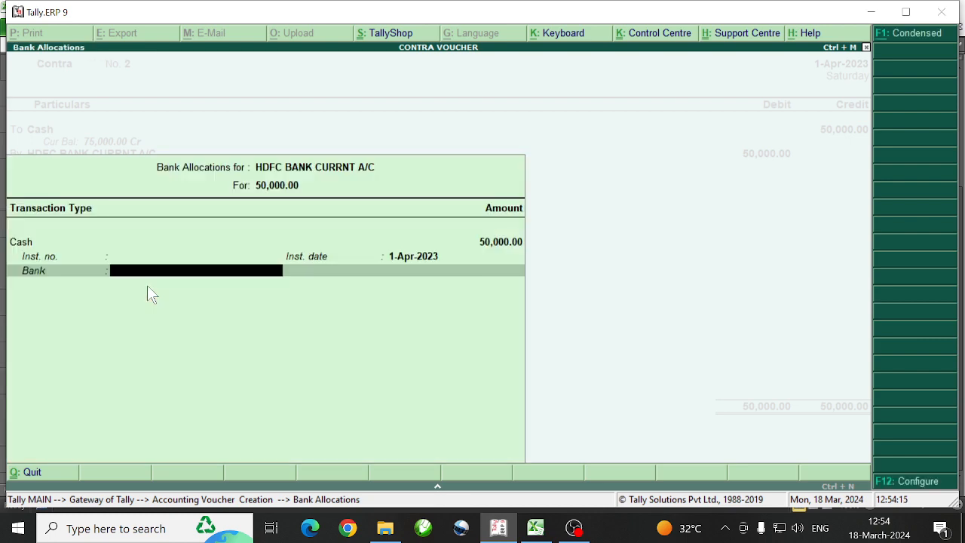
key(Return)
key(Return)
key(y)
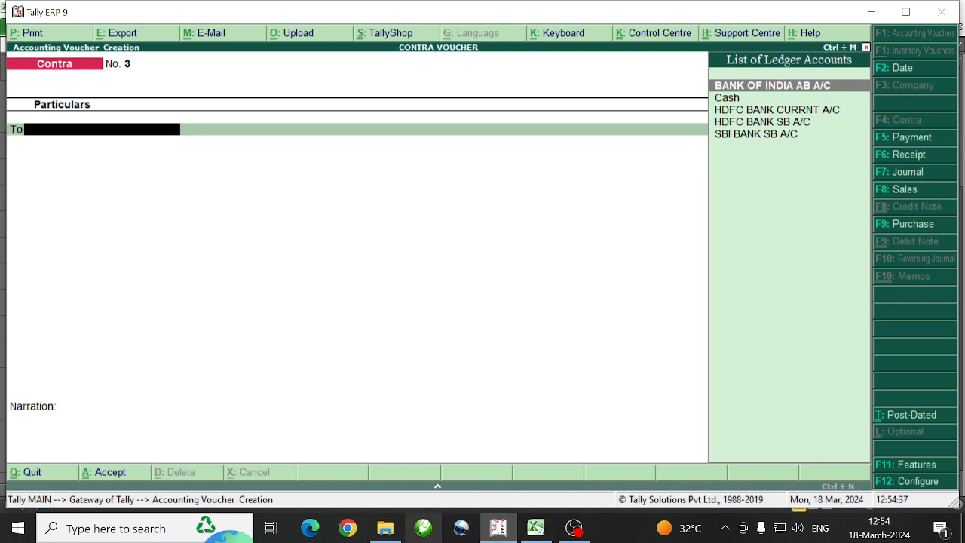
click(538, 531)
- Enter serial 3 in A17 and 'RS 10000 WITHDRAWL FROM HDFC BANK CURRENT A/C' in B17
click(98, 354)
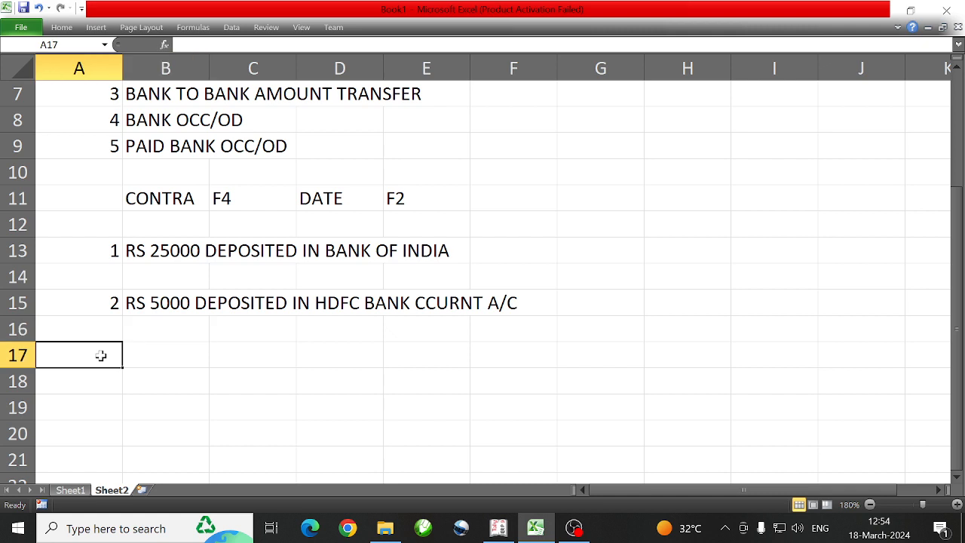
text(3)
key(Return)
key(Up)
key(Right)
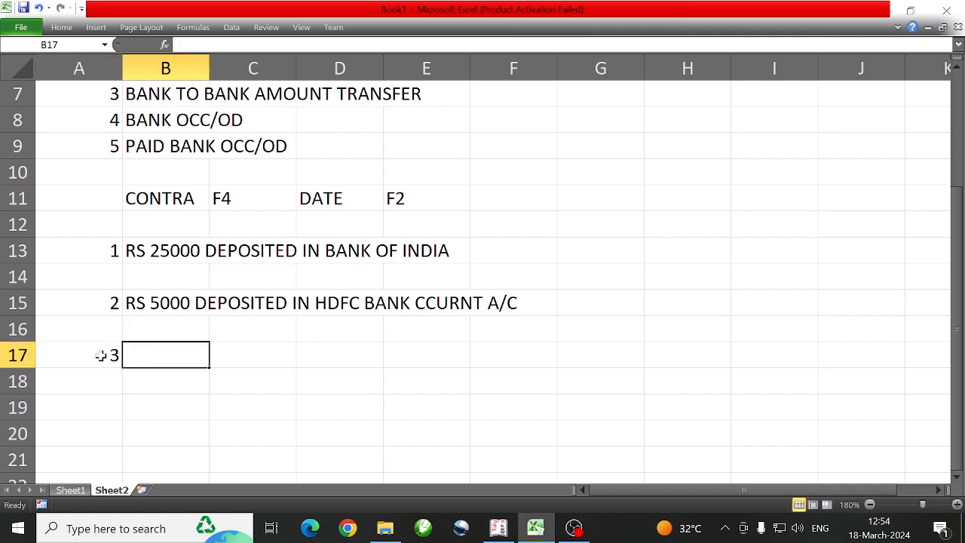
text(RS 1)
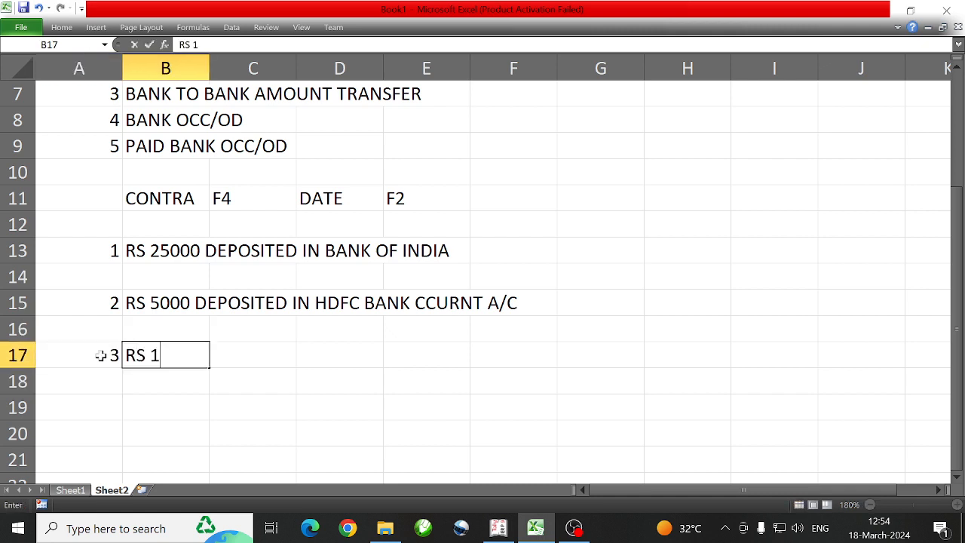
text(0000)
text( WITHD)
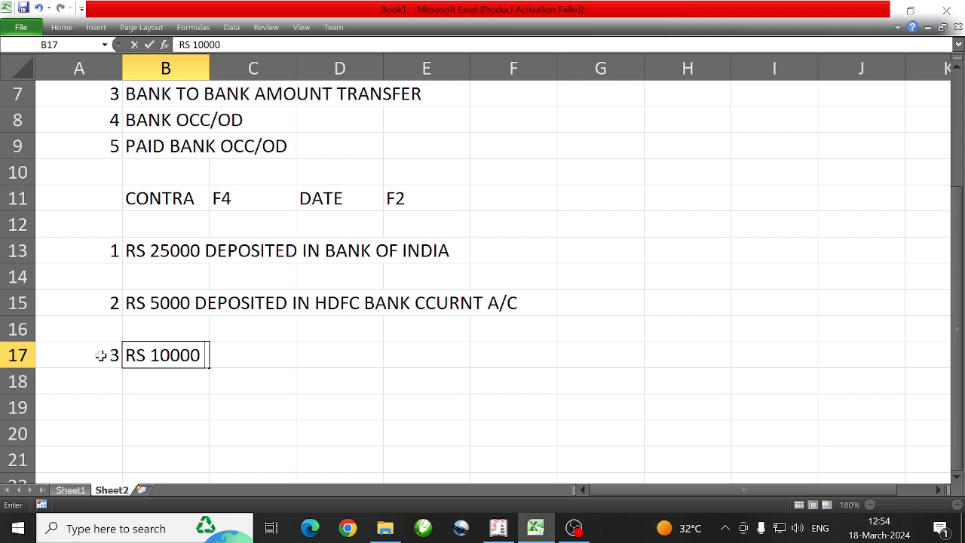
text(R)
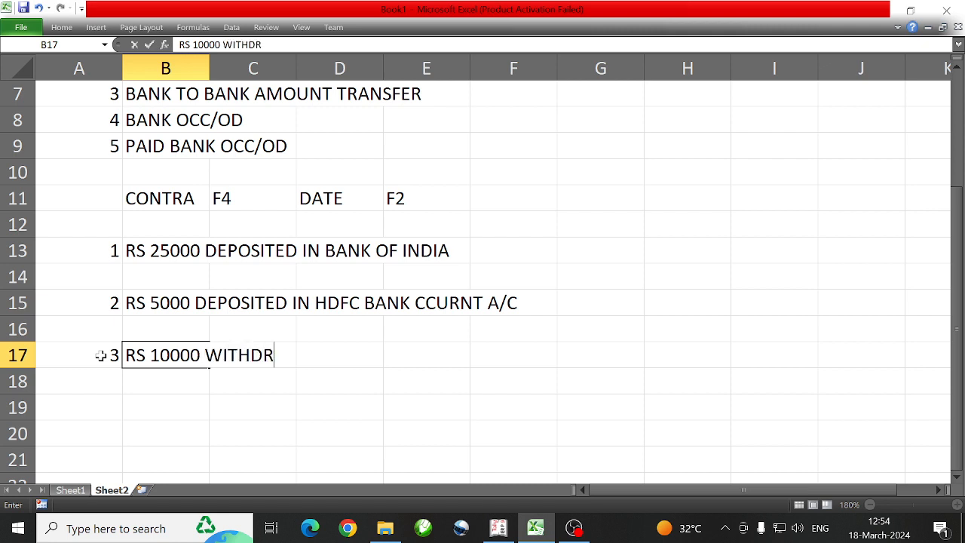
text(AWL FROM)
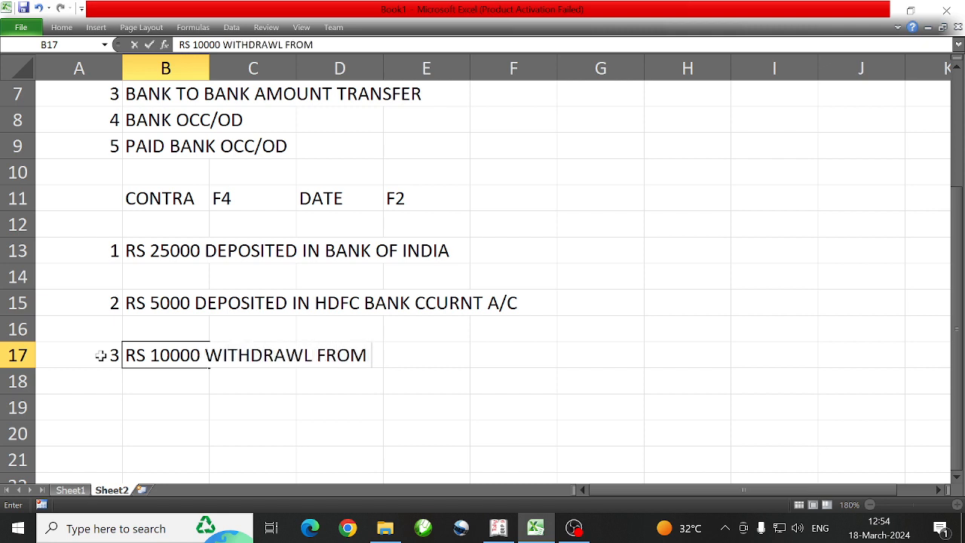
text( HDFC BAN)
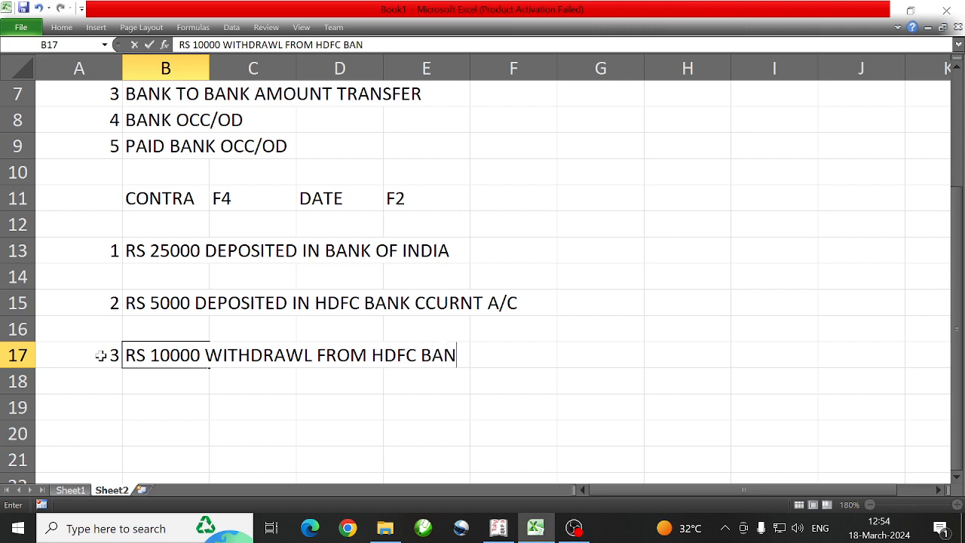
text(K CURRENT A/C)
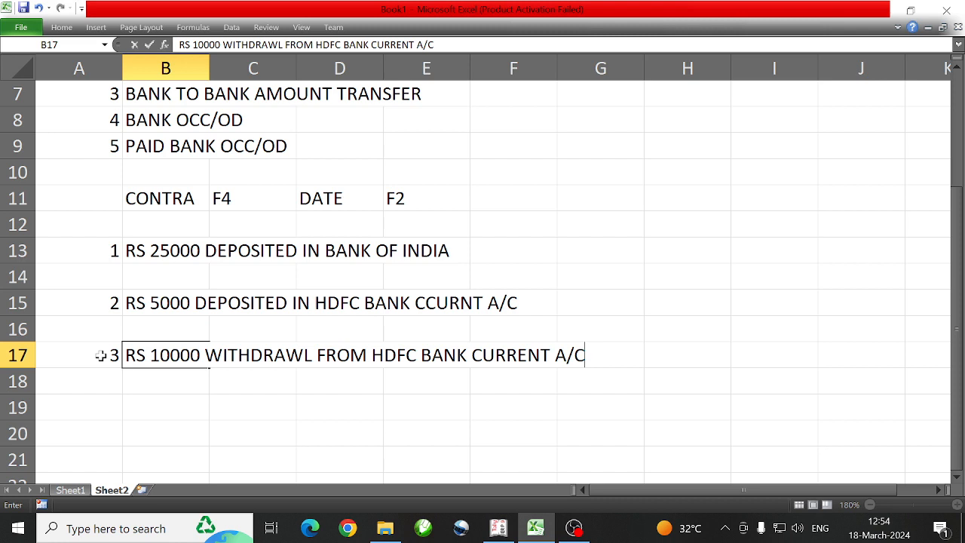
key(Return)
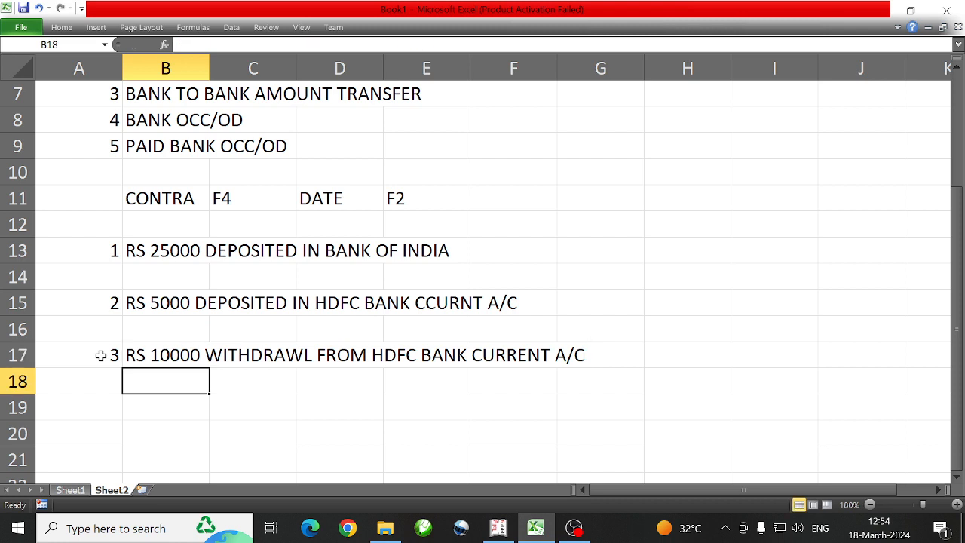
click(498, 528)
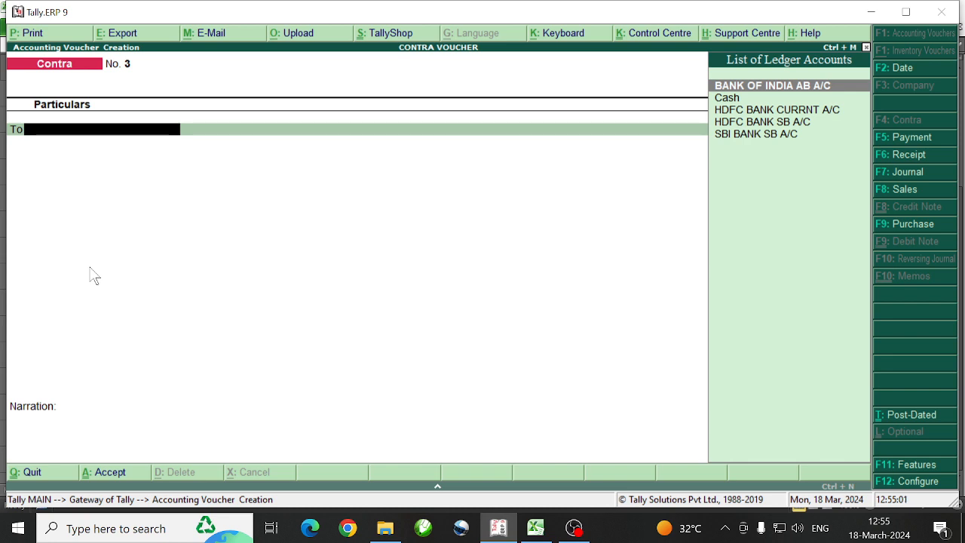
- Credit HDFC BANK CURRNT A/C 10,000, accepting the Cheque bank allocation
key(Down)
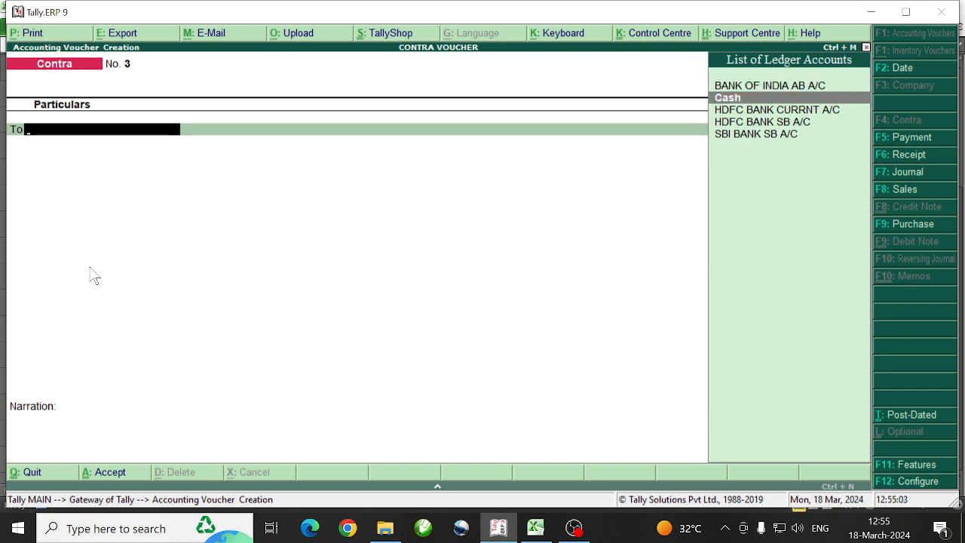
key(Down)
key(Up)
key(Up)
key(Down)
key(Down)
key(Return)
text(10000)
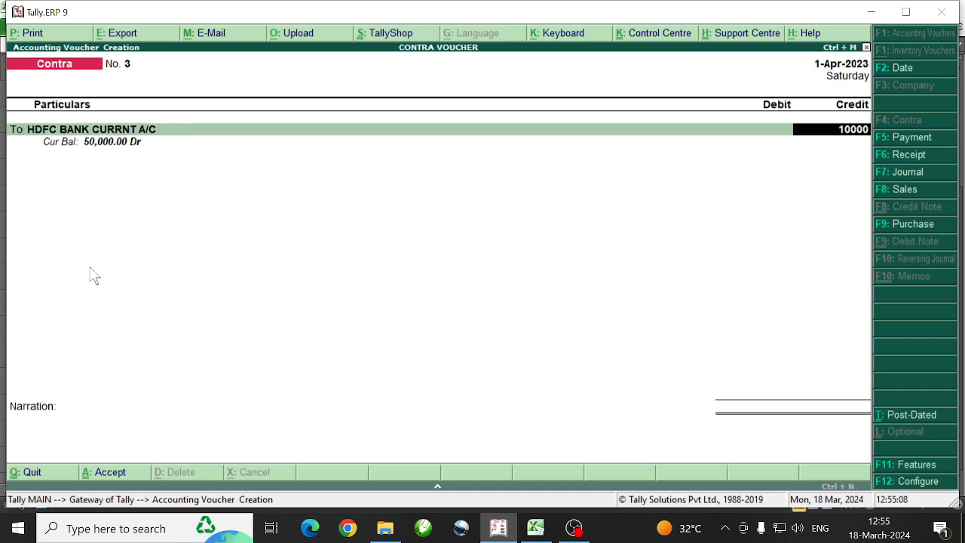
key(Return)
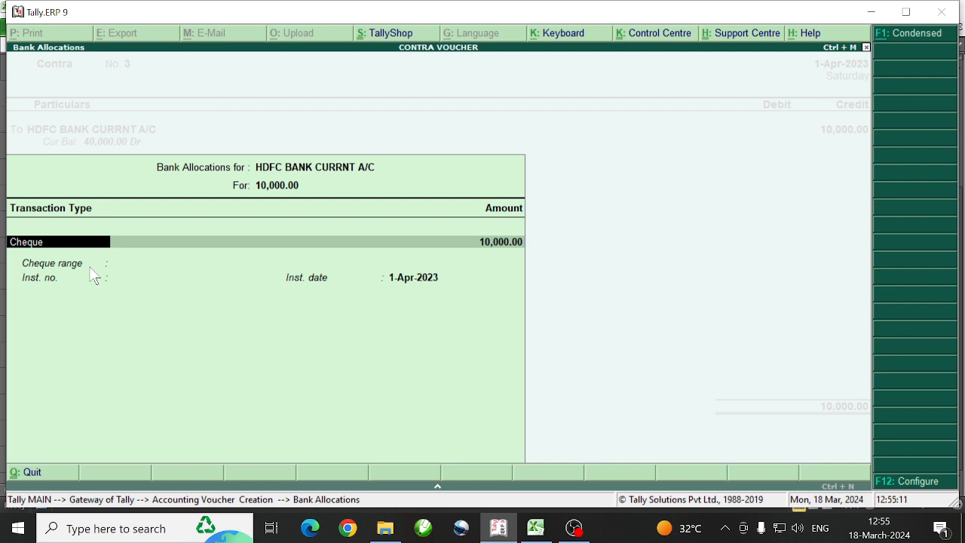
key(Return)
key(Return)
key(Return)
key(Return)
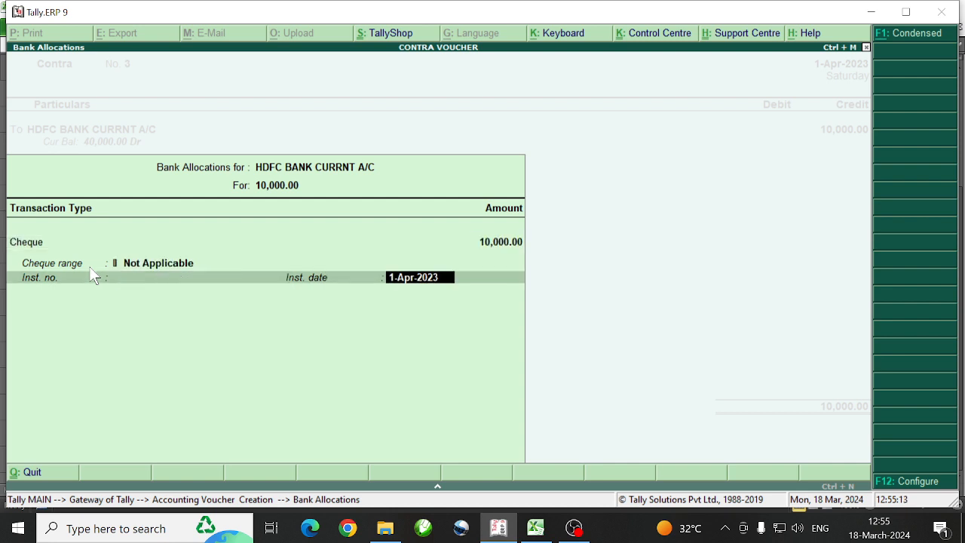
- Debit Cash 10,000 to save voucher No. 3, then view the Excel list
key(Return)
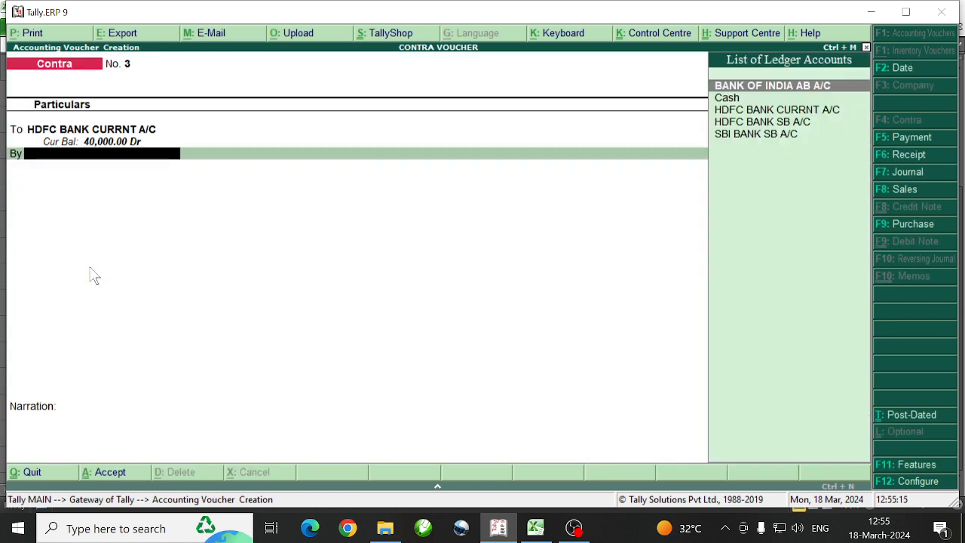
key(Down)
key(Return)
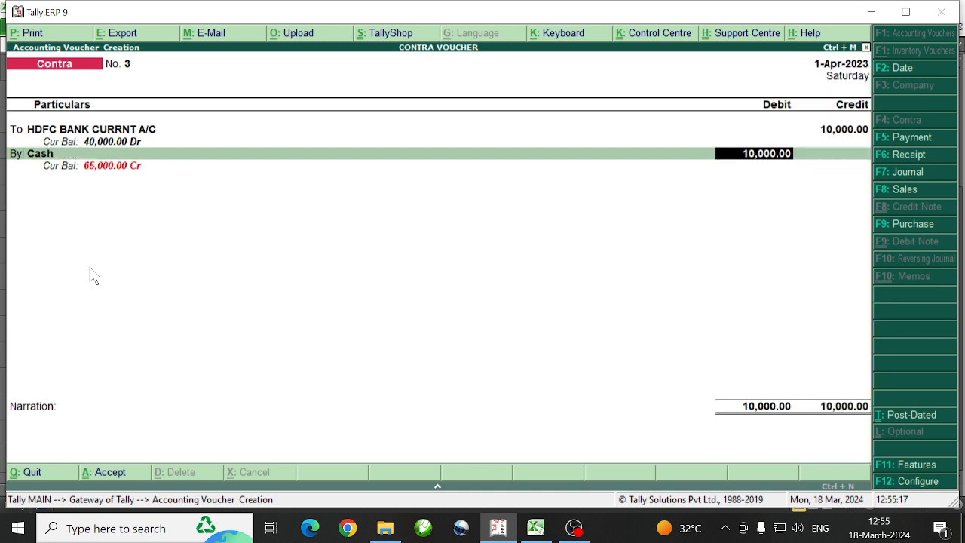
key(Return)
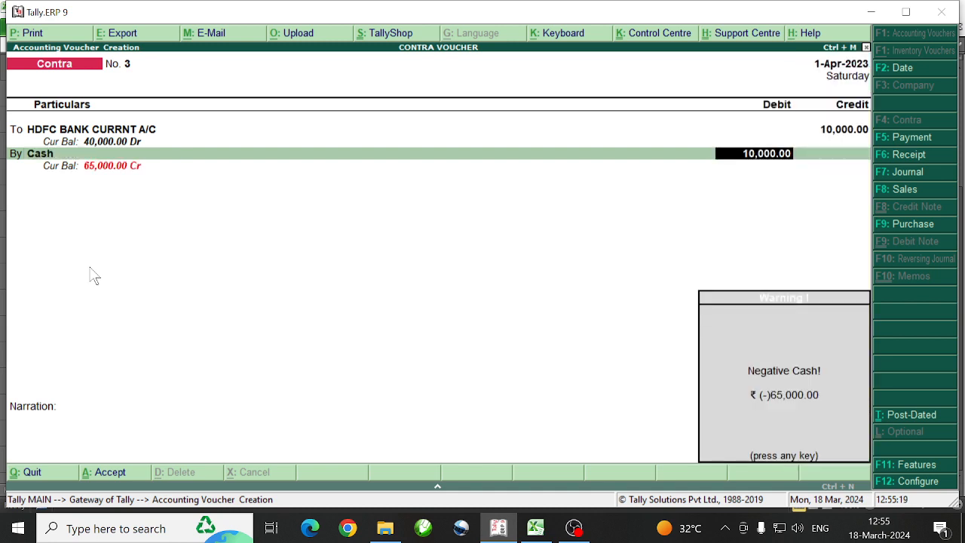
key(Return)
key(Return)
key(Return)
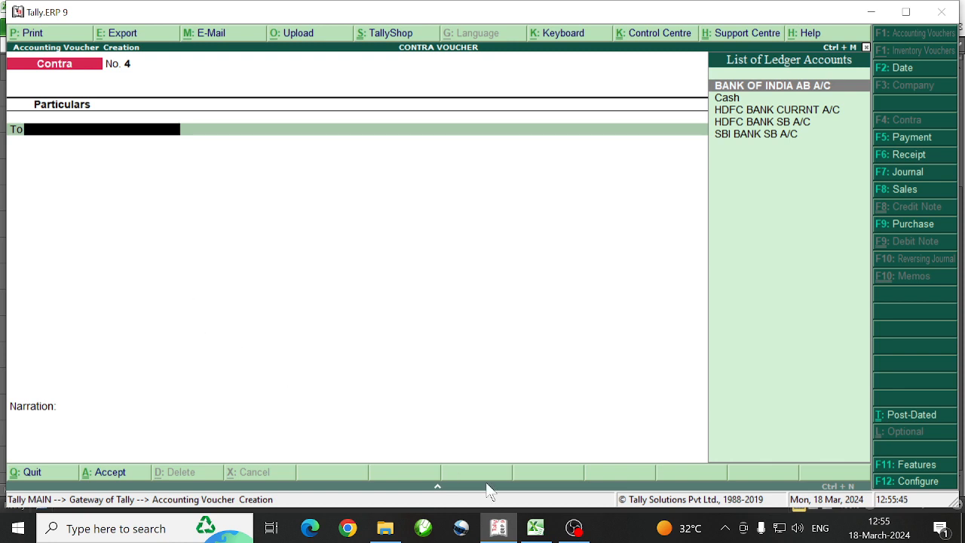
click(552, 534)
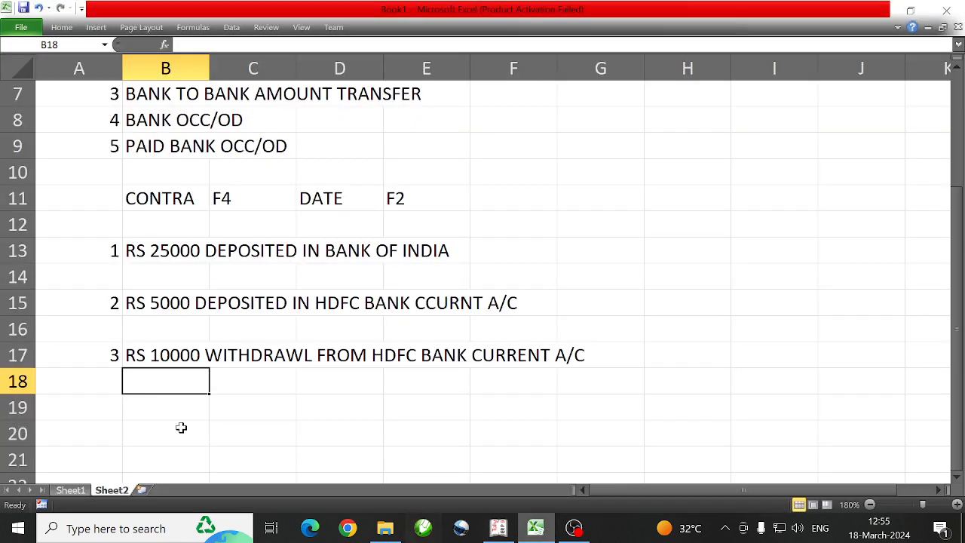
- Enter serial 4 in A19 and start B19 with 'RS 10000'
click(99, 407)
text(4)
key(Return)
key(Up)
key(Right)
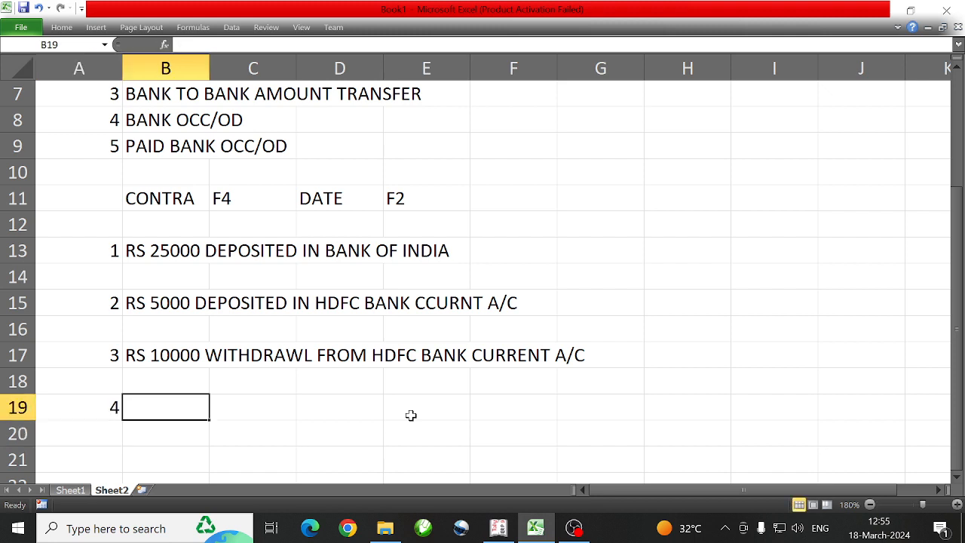
text(RS )
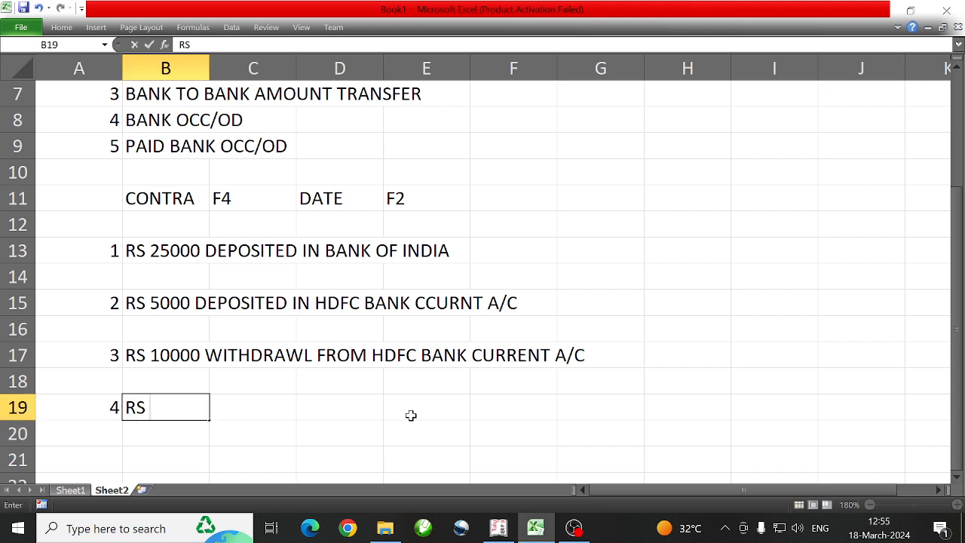
text(10000)
key(Return)
- Extend B19 to 'RS 10000 TRANSFER HDFC BANK CURRENT A/C TO HDFC BANK SB A/C' and return to Tally
key(Up)
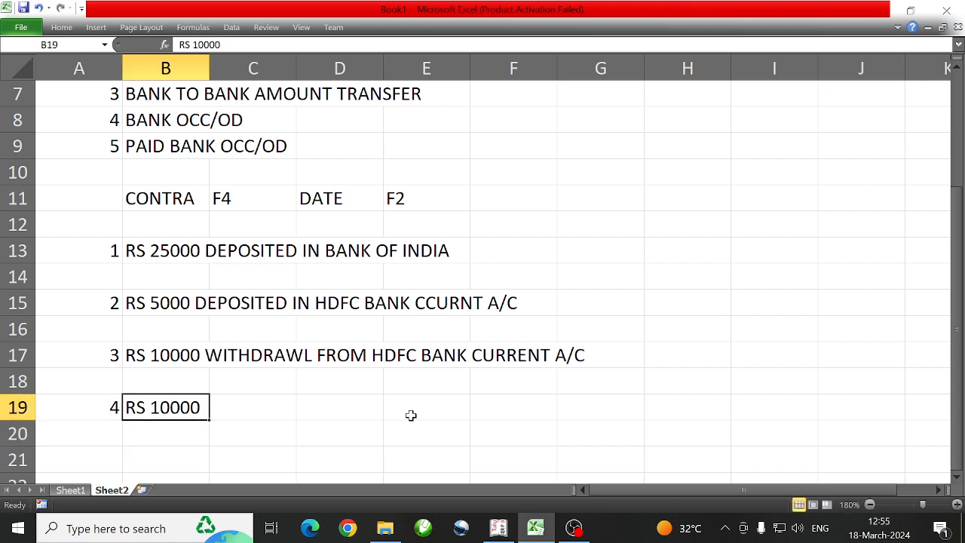
key(F2)
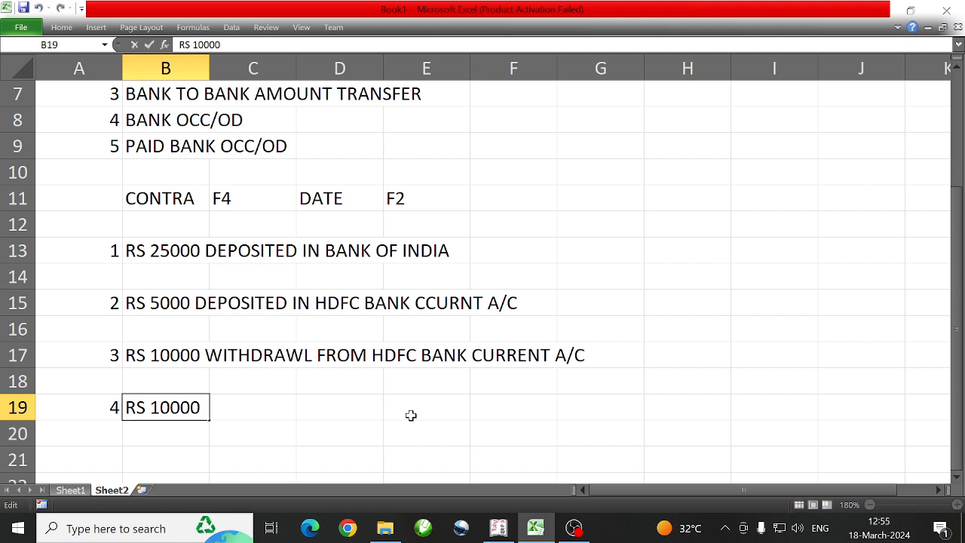
text(TRANSFER)
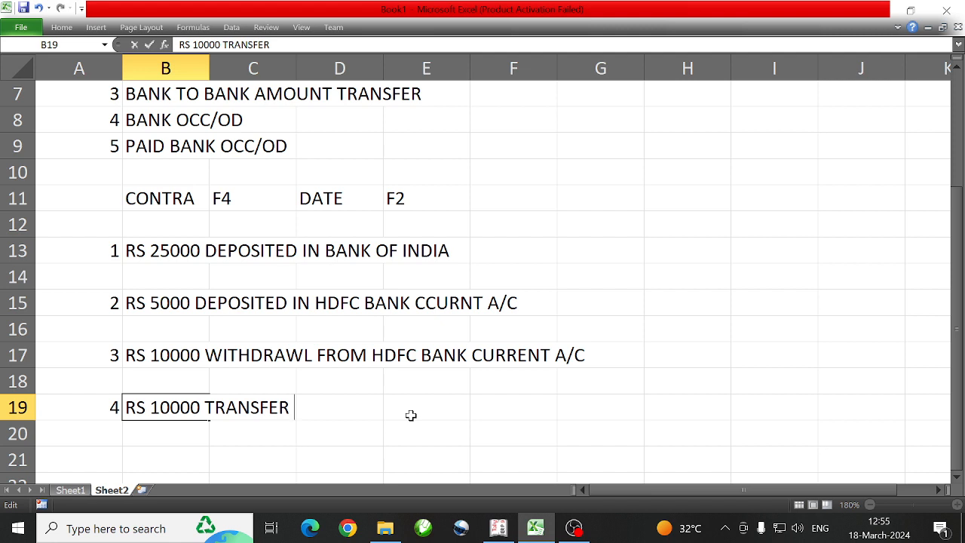
text( D)
key(BackSpace)
text(HDFC BA)
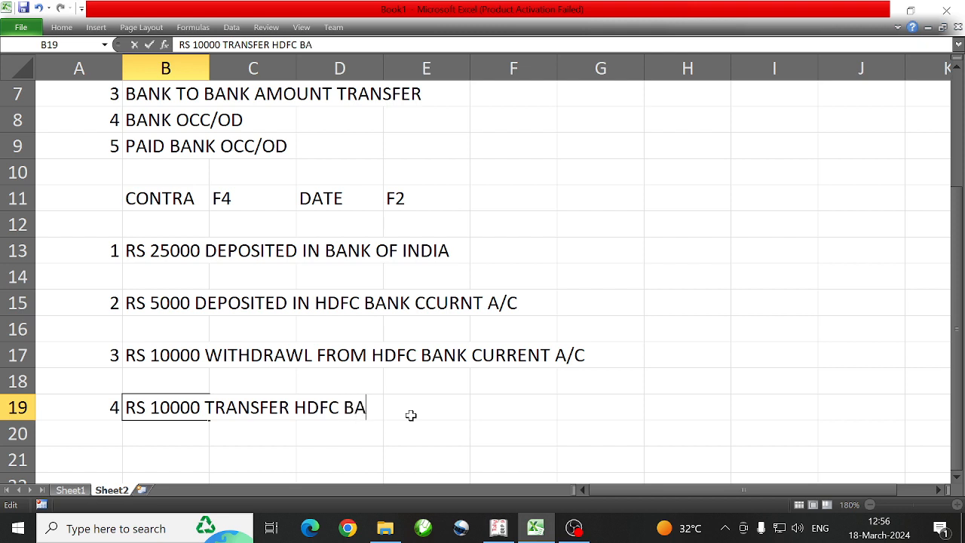
text(NK C)
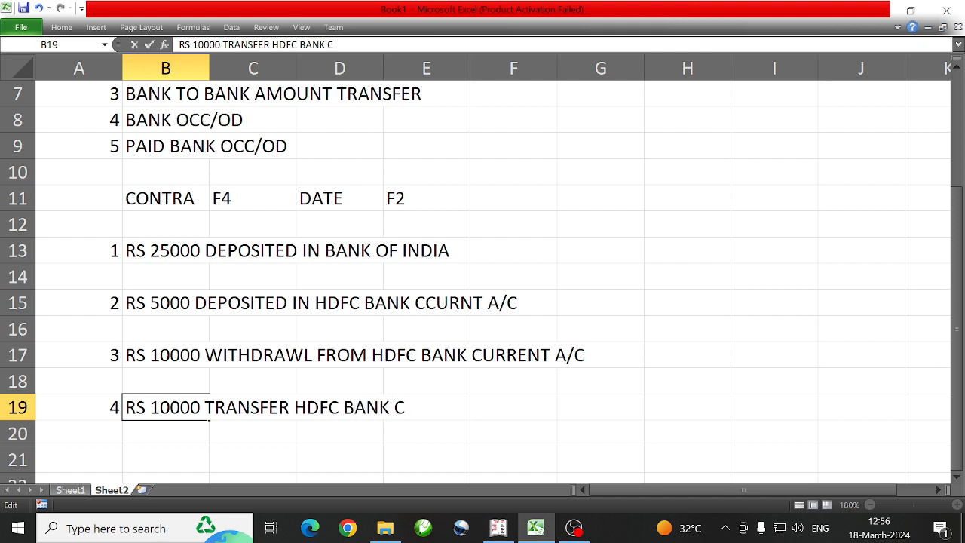
text(URRENT A)
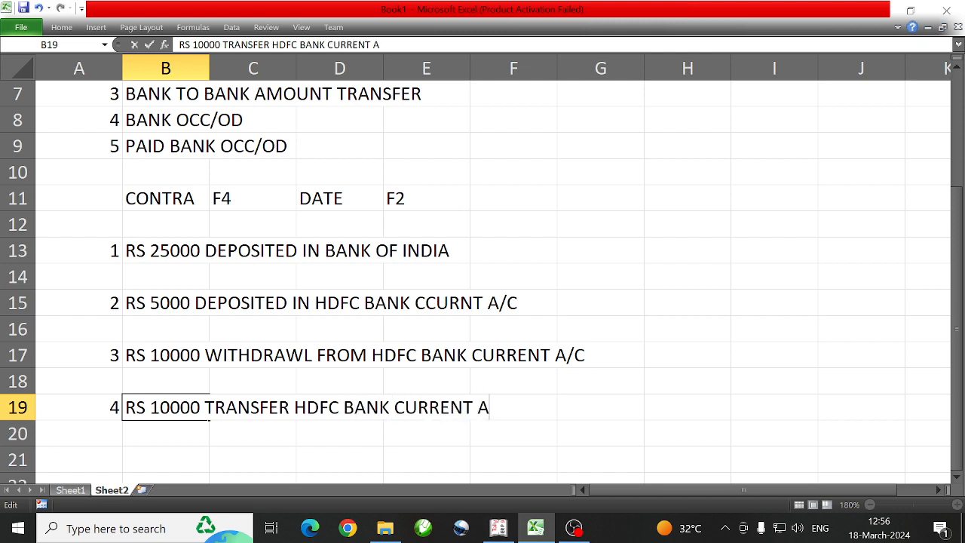
text(/C TO HDFC B)
key(BackSpace)
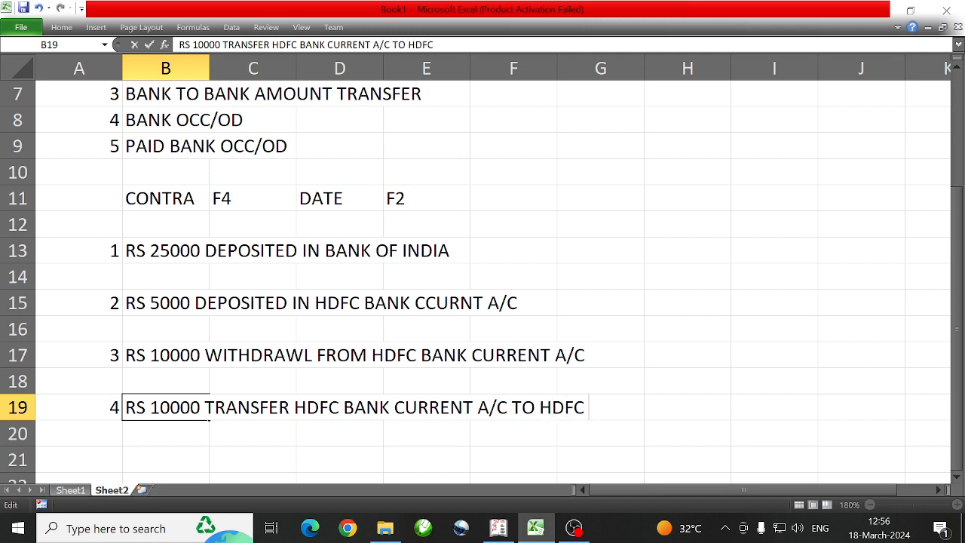
text(BANK )
text(SB)
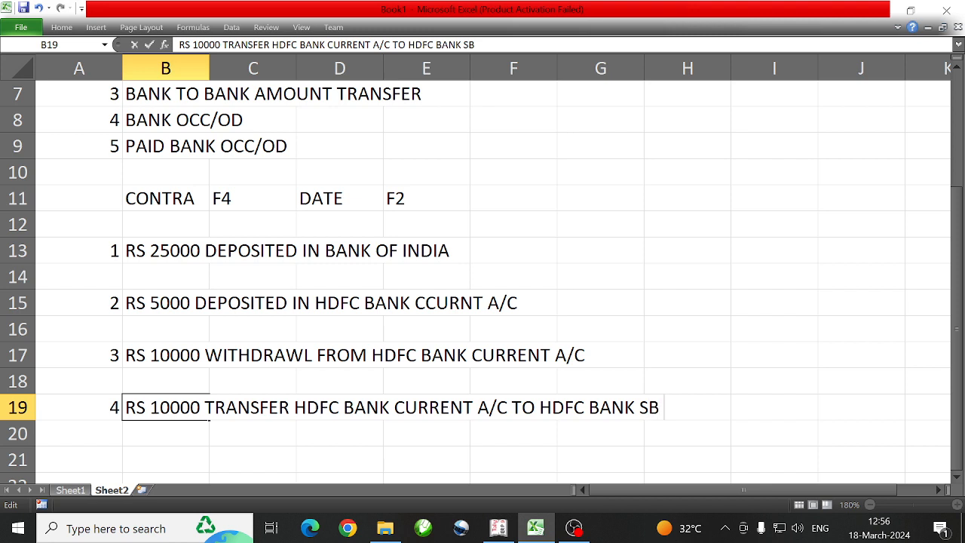
text( A/C)
key(Return)
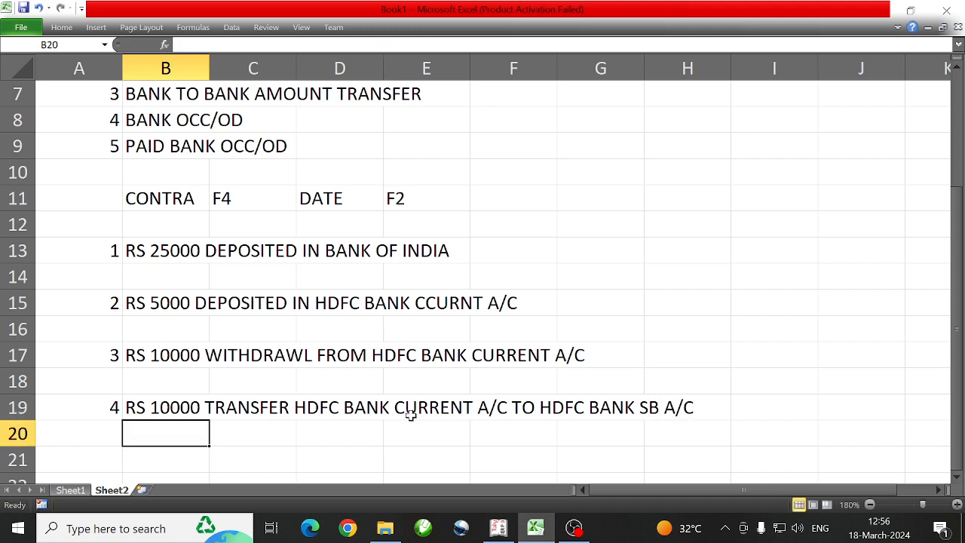
click(497, 528)
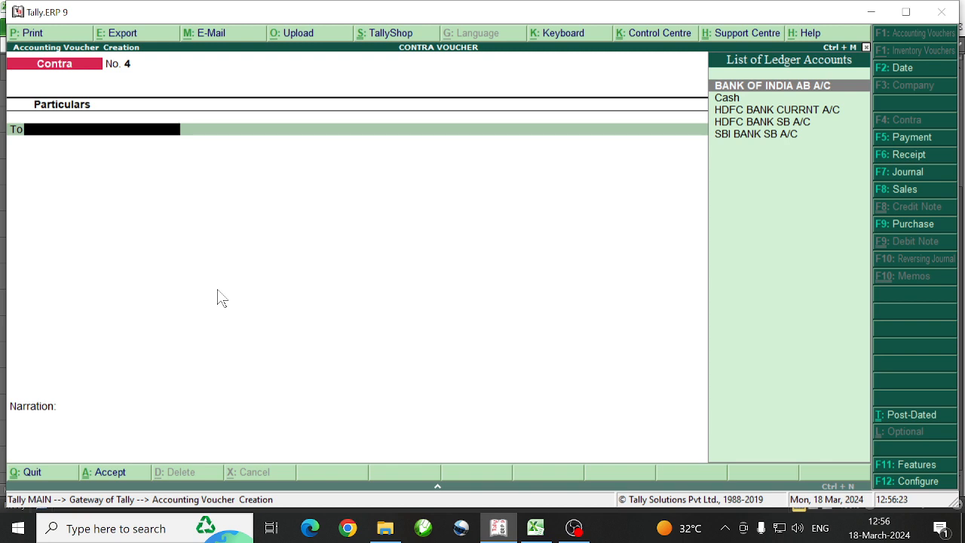
- Select HDFC BANK CURRNT A/C on the To line with a 10,000 credit
key(Down)
key(Down)
key(Return)
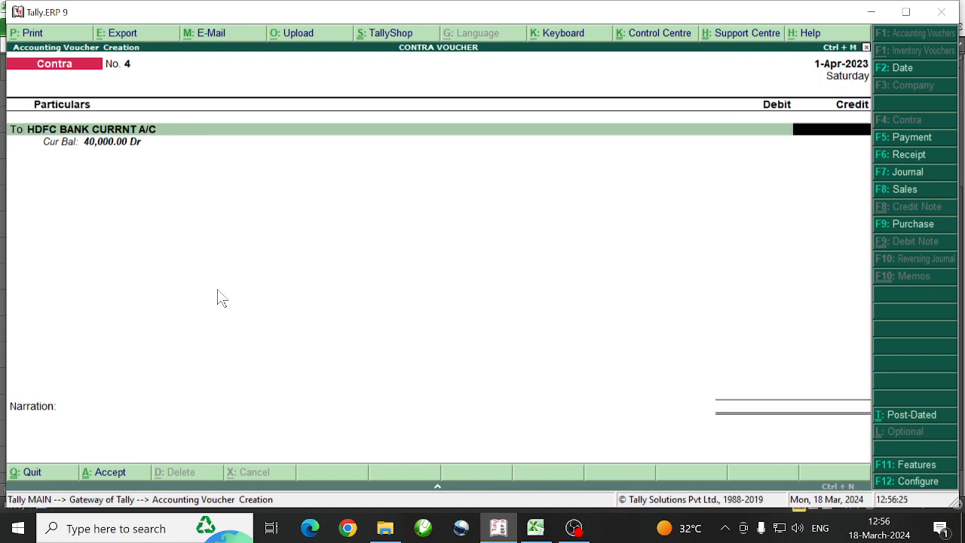
text(10000)
key(Return)
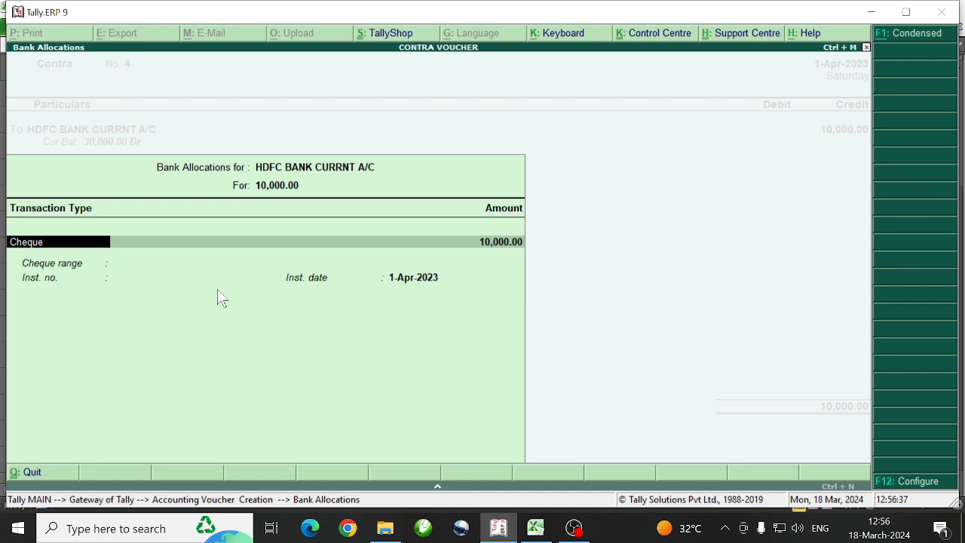
- Set the bank allocation type to e-Fund Transfer, leaving account, IFS and instrument fields blank
text(S)
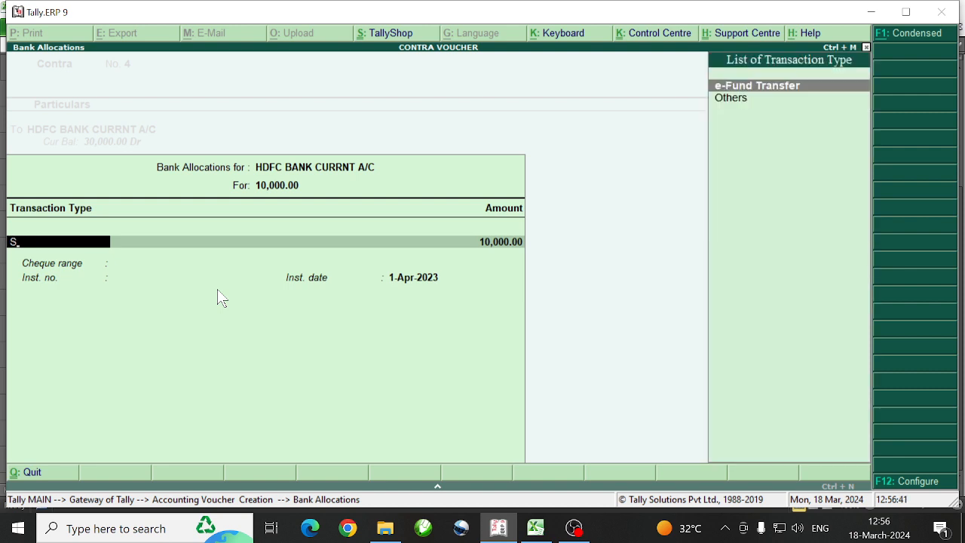
key(Return)
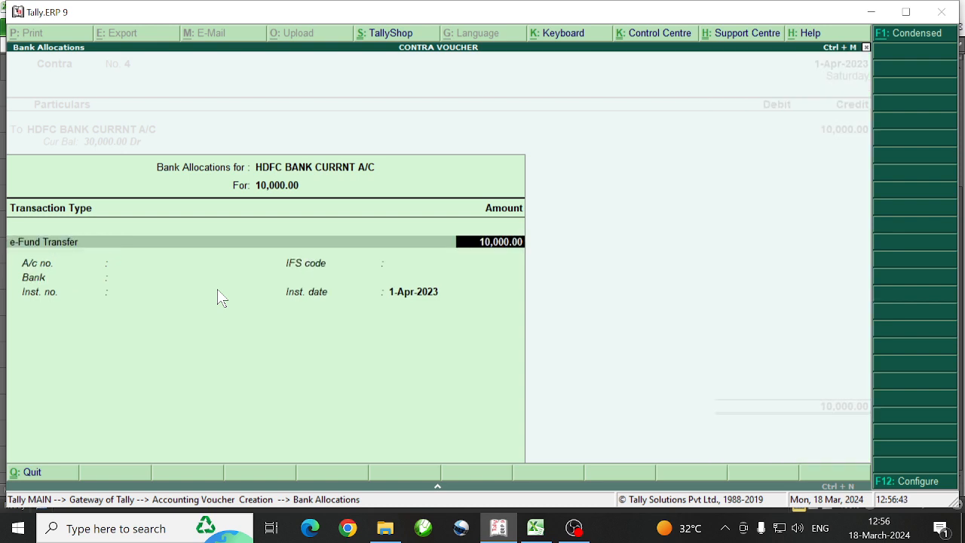
key(Return)
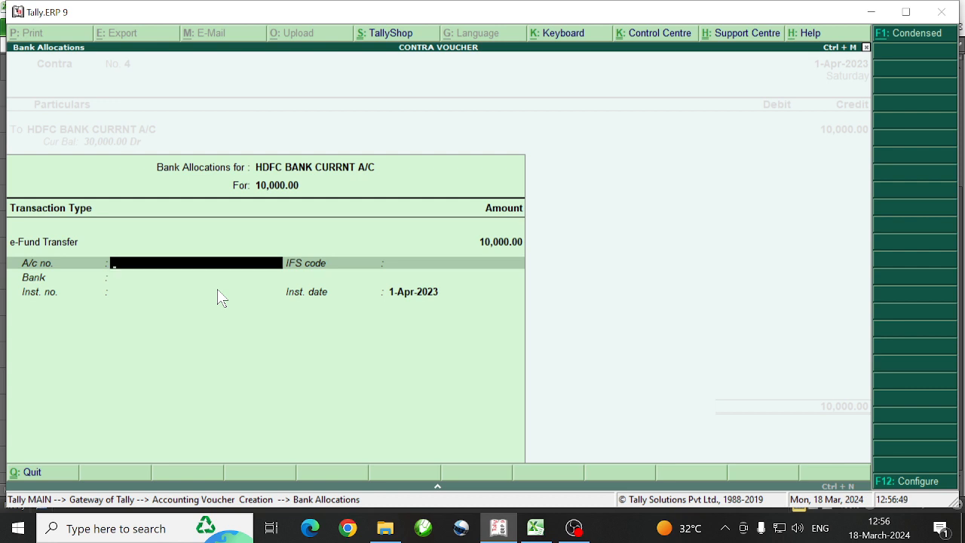
key(Return)
key(Return)
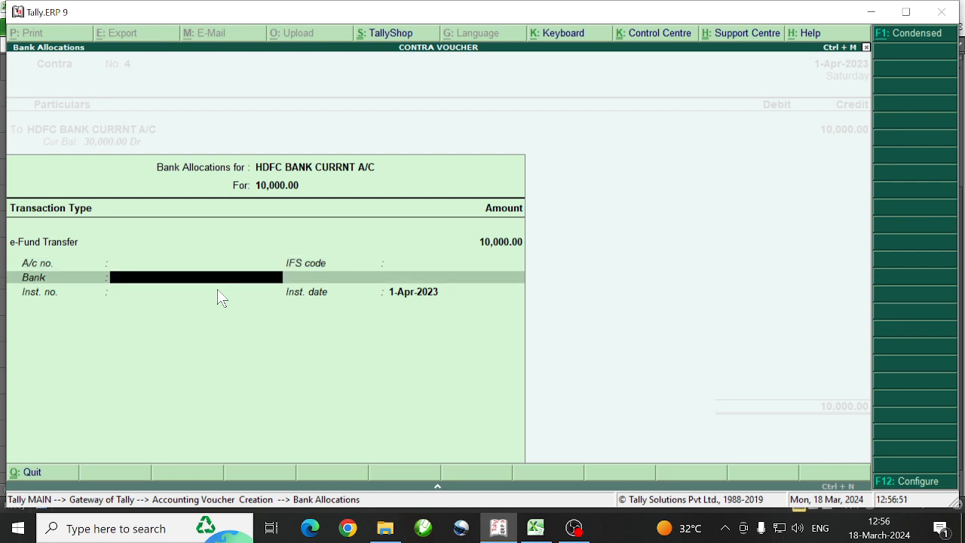
key(Return)
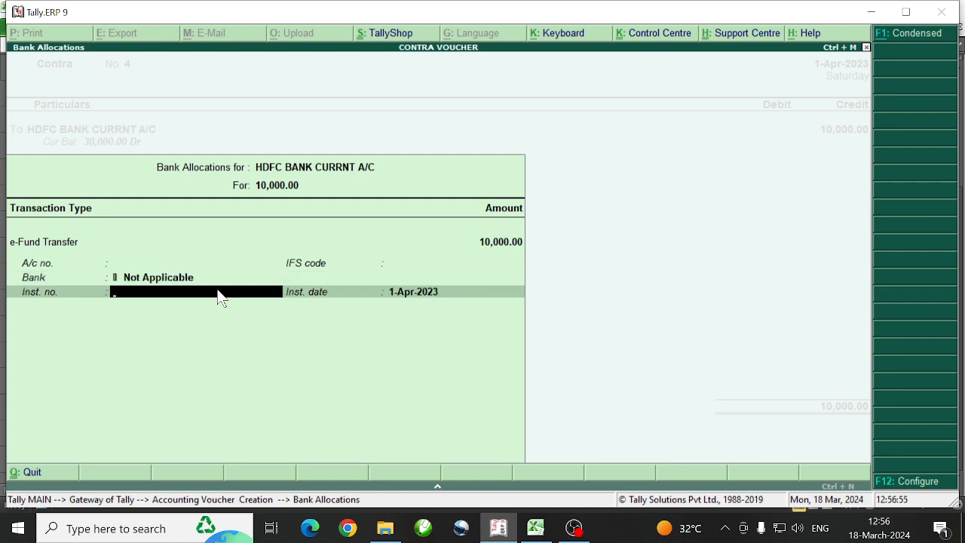
key(Return)
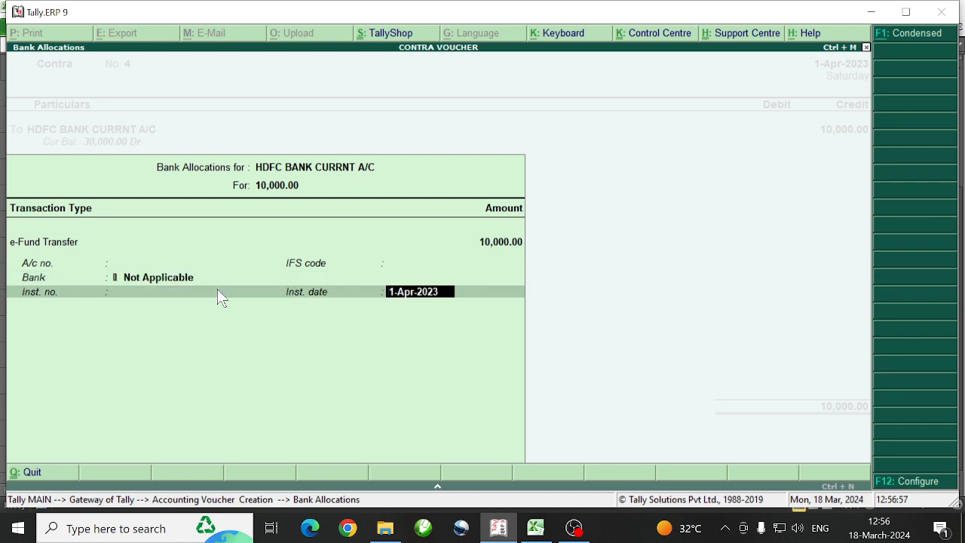
key(Return)
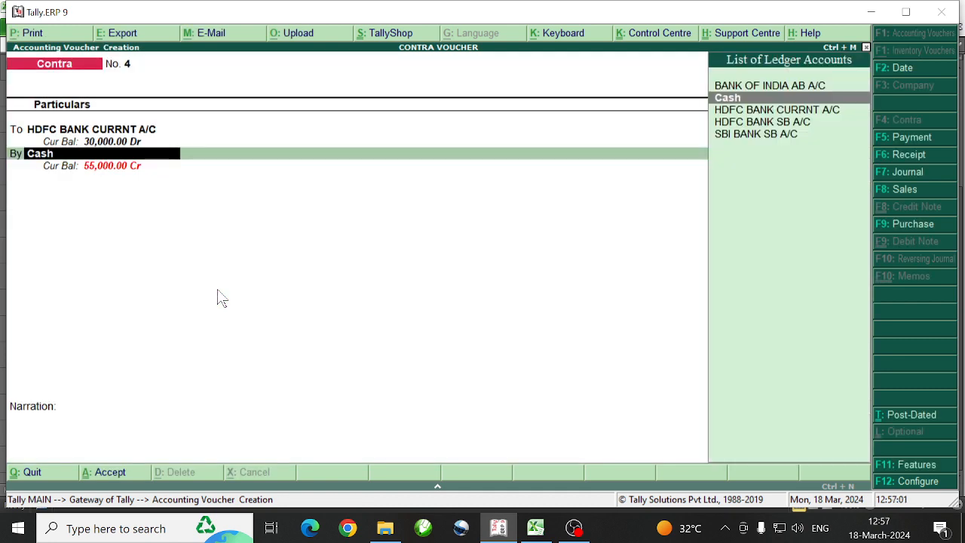
- Debit HDFC BANK SB A/C with 10,000 as an e-Fund Transfer and enter the instrument number
key(Up)
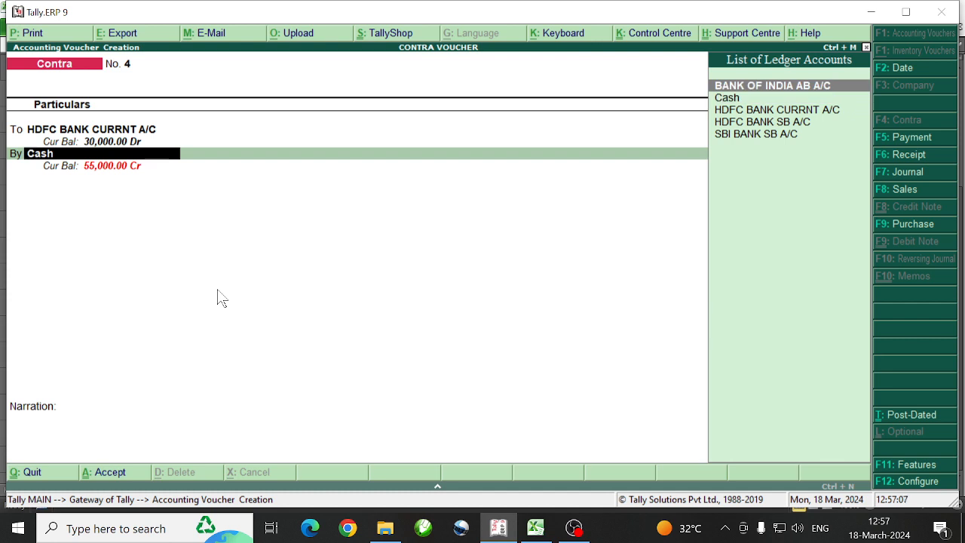
key(Down)
key(Down)
key(Down)
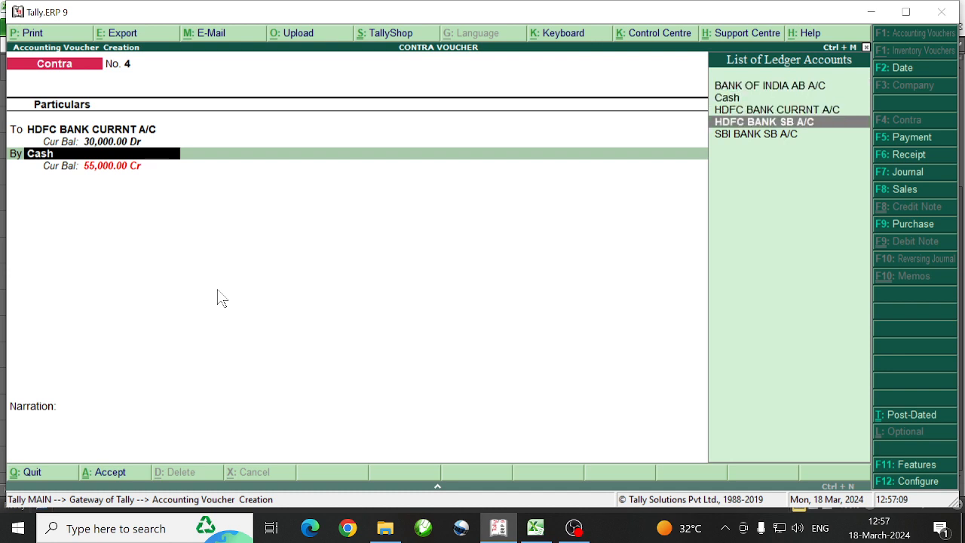
key(Return)
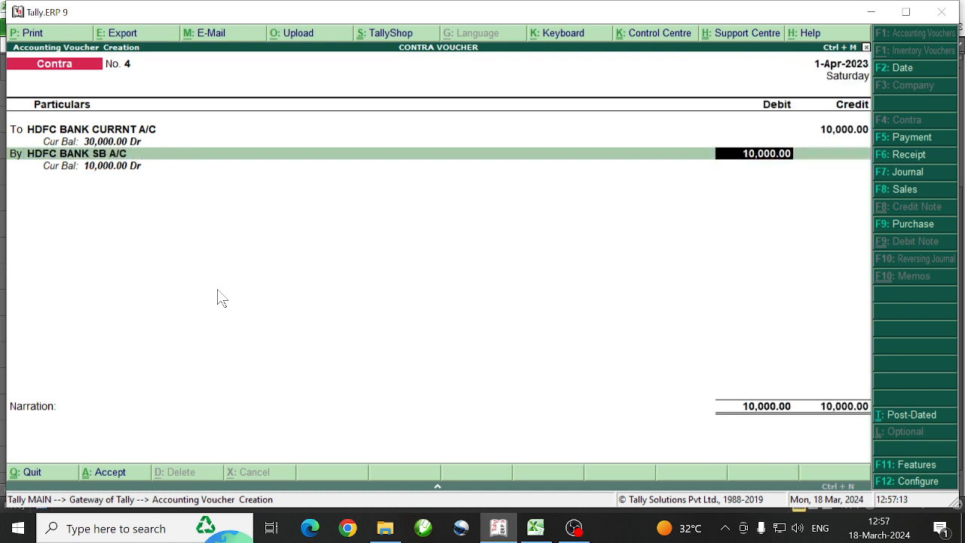
key(Return)
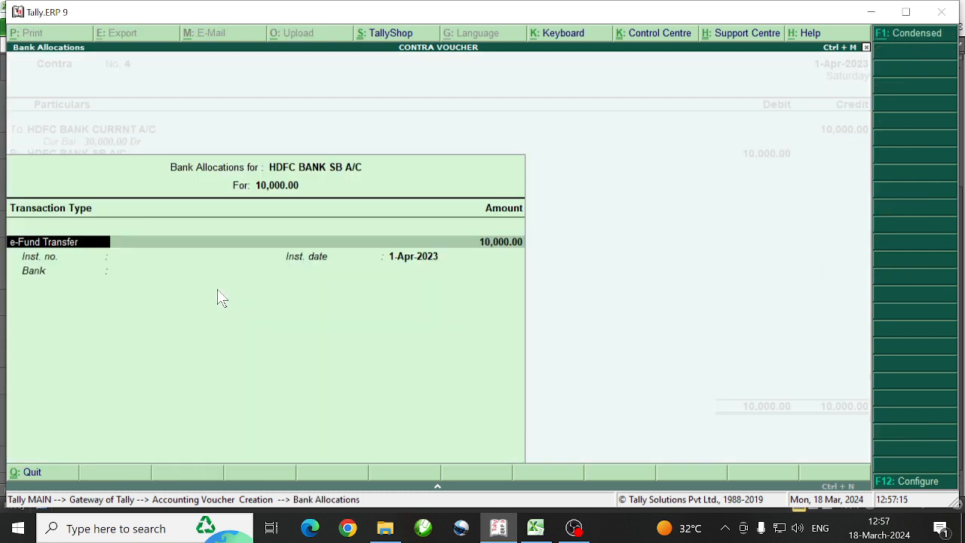
key(Return)
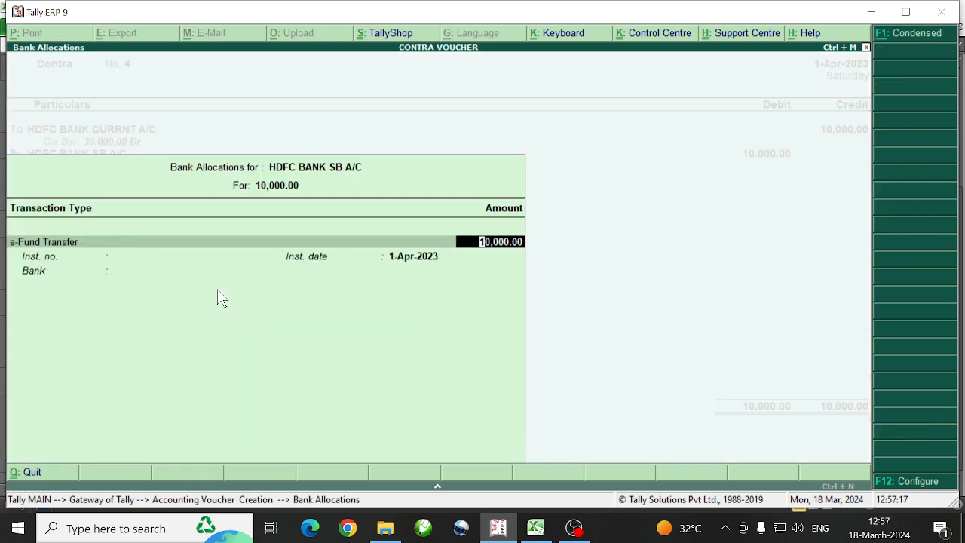
key(Return)
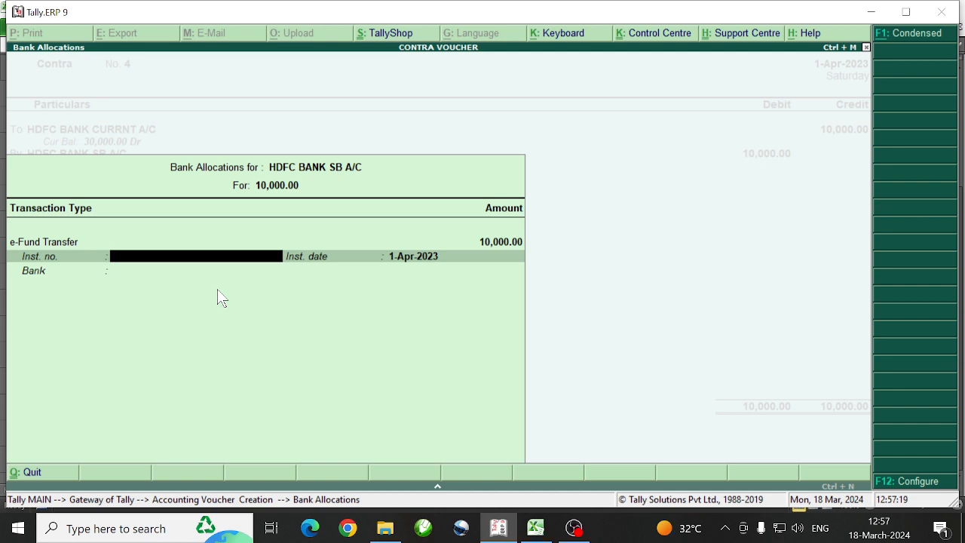
text(124574878874)
key(Return)
key(Return)
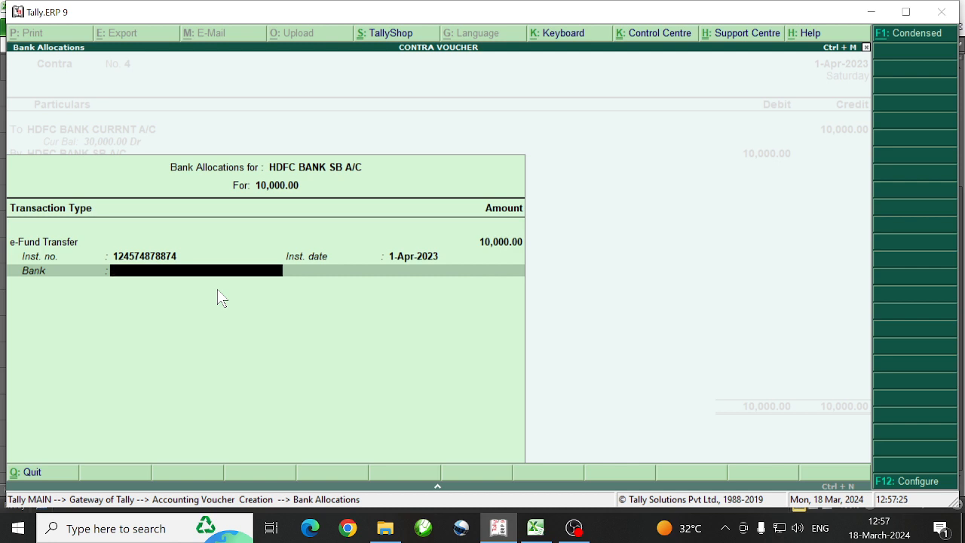
- Specify HDFC BANK CURRENT A/C as the bank name and save contra voucher No. 4
key(Return)
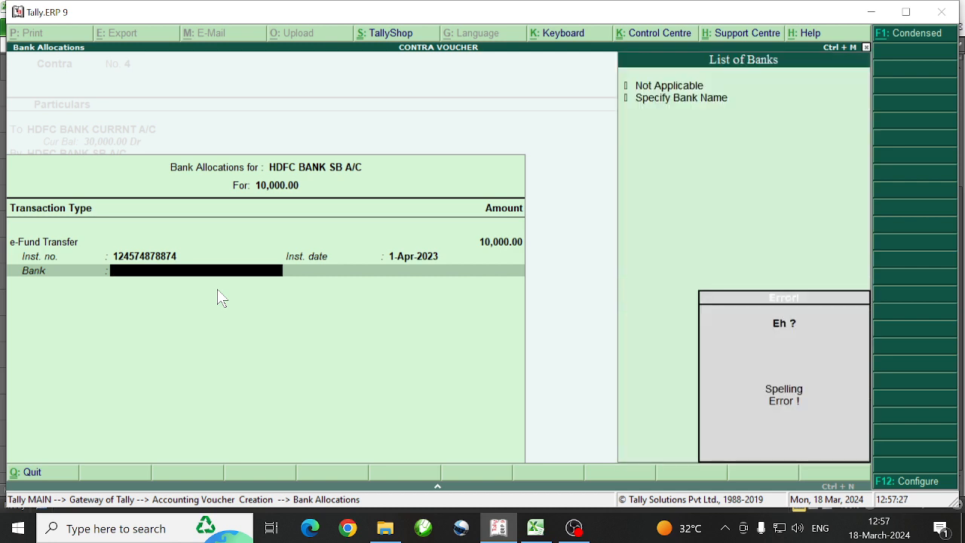
key(Down)
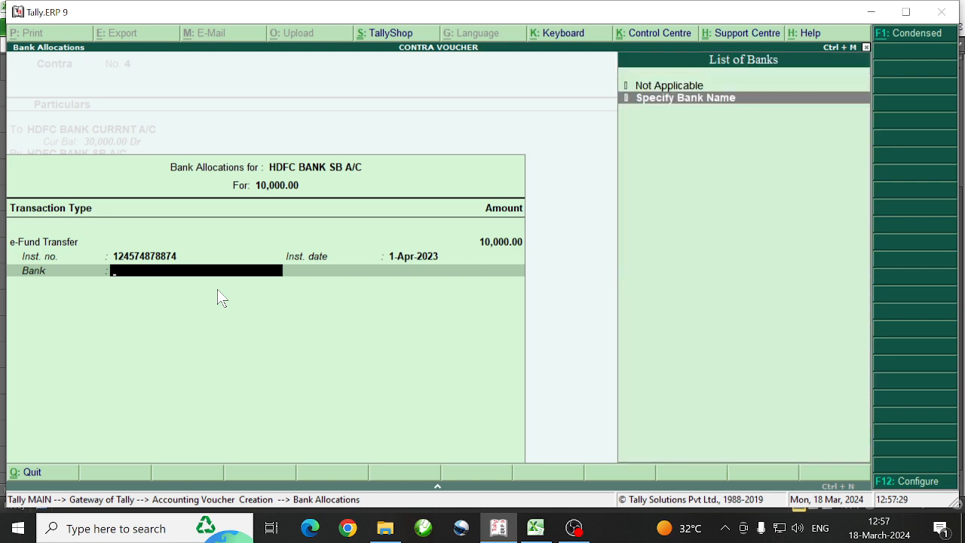
key(Return)
text(HDFC)
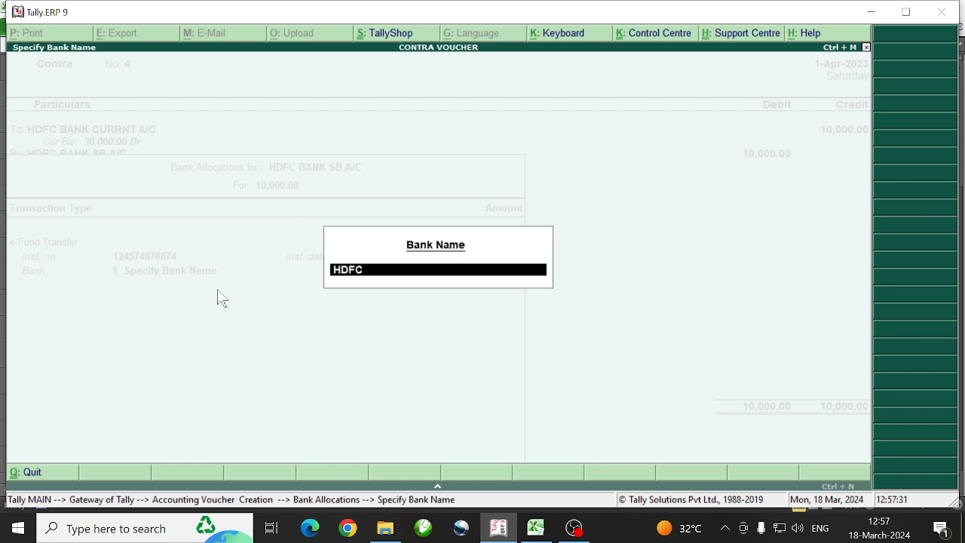
text( BANK CURRENT)
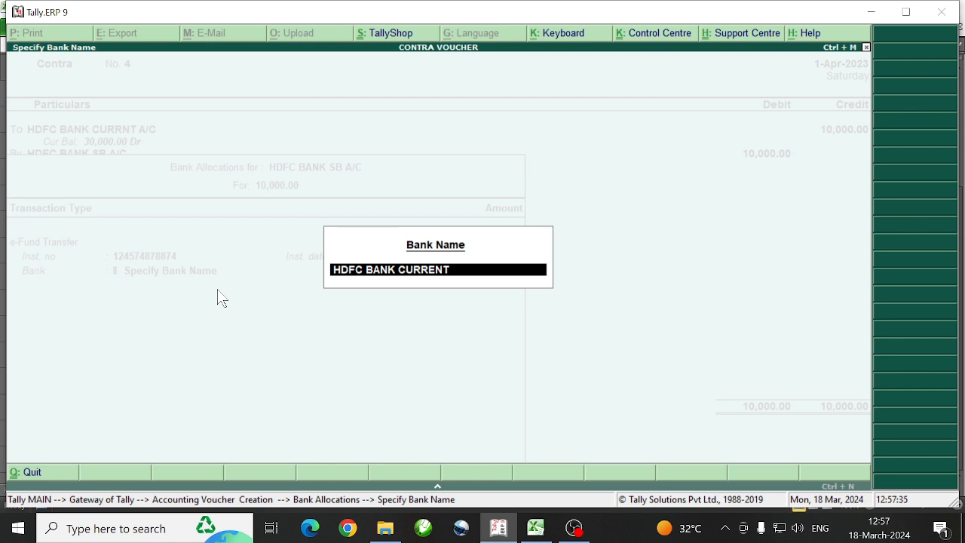
text( A/C)
key(Return)
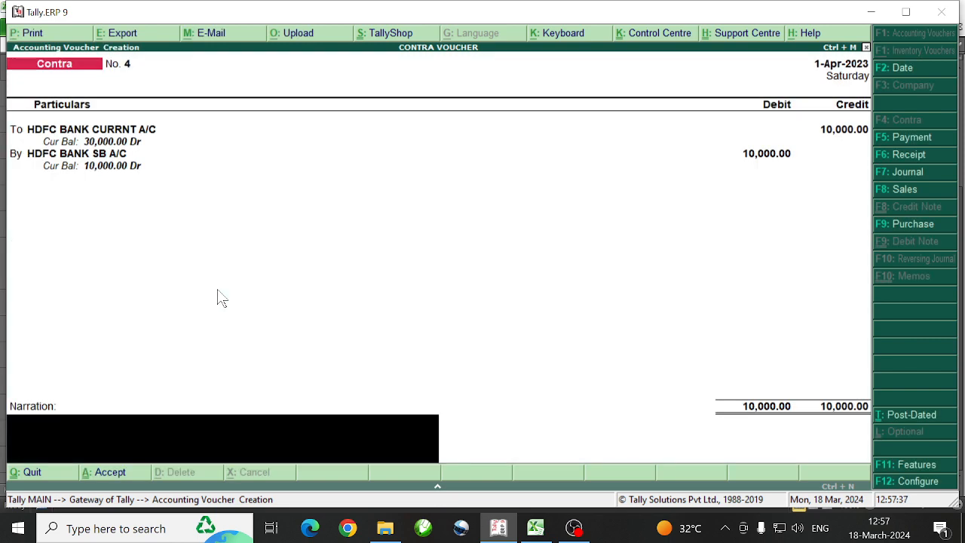
key(Return)
key(Return)
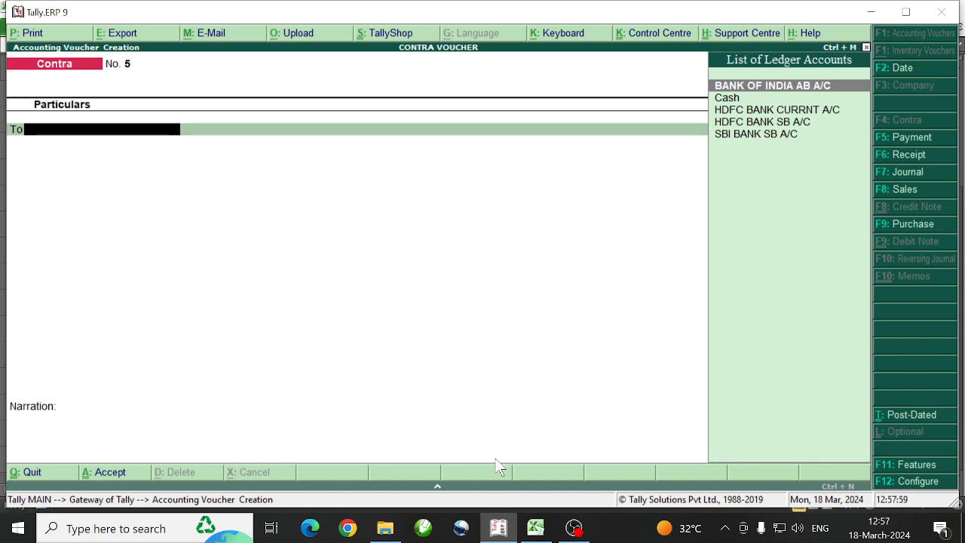
- Switch to the Excel transaction list, leaving blank Contra voucher No. 5 in Tally
click(535, 527)
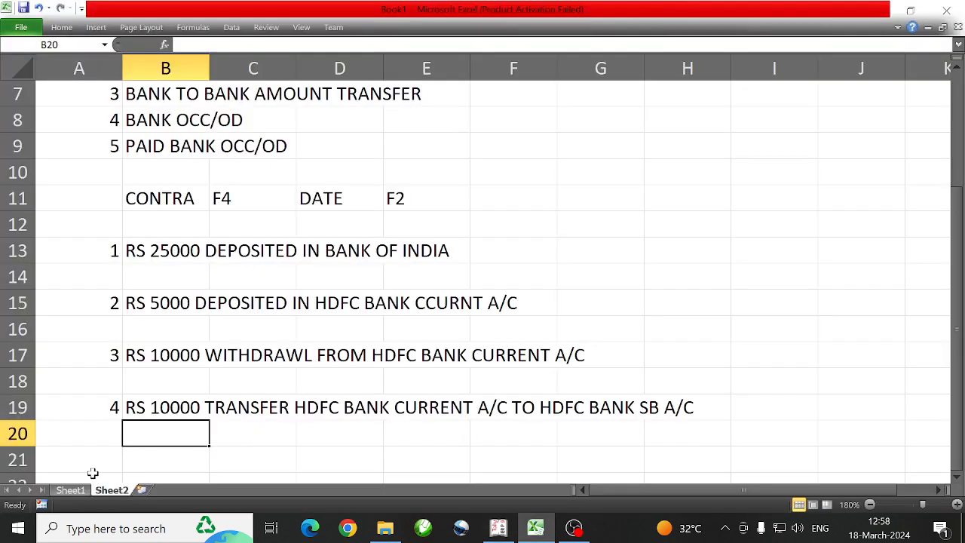
- Enter 5 in A21 and 'RS 10000 TRANSFER HDFC BANK CURRENT A/C TO SBI BANK SB A/C' in B21
click(83, 461)
text(5)
key(Return)
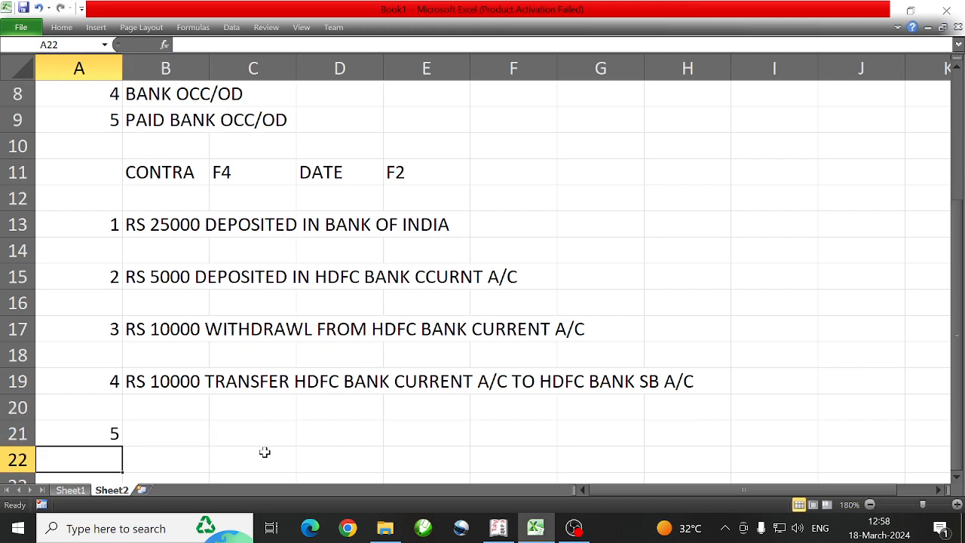
key(Up)
key(Right)
text(RS )
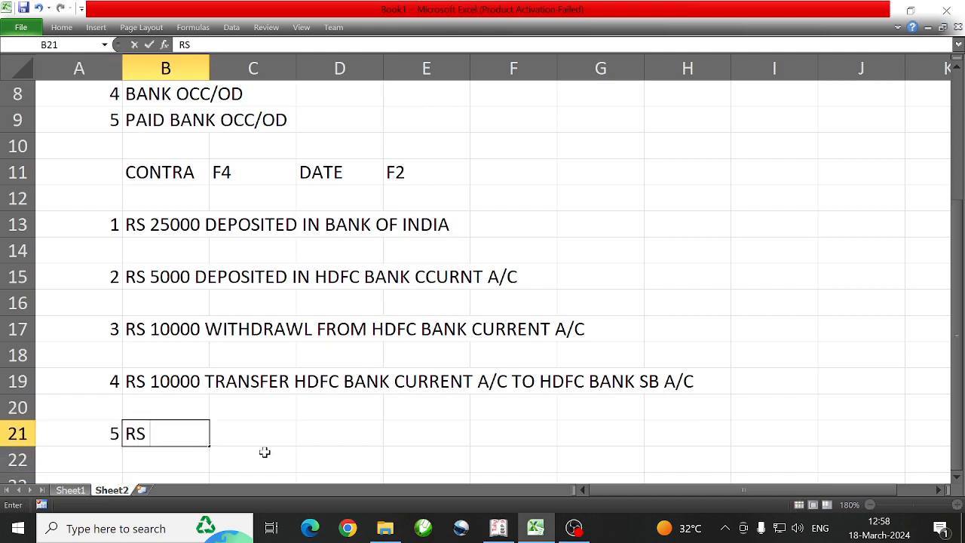
text(10000)
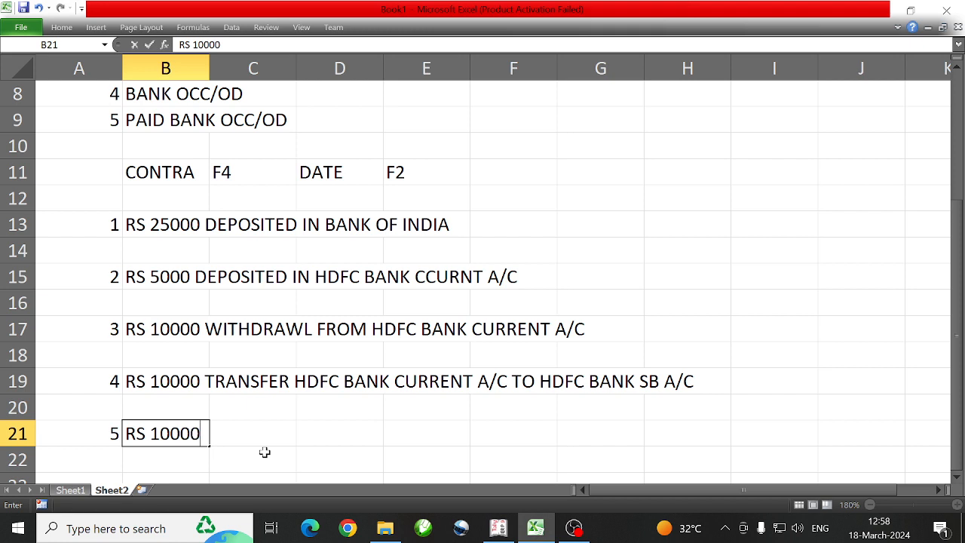
text( TRAN)
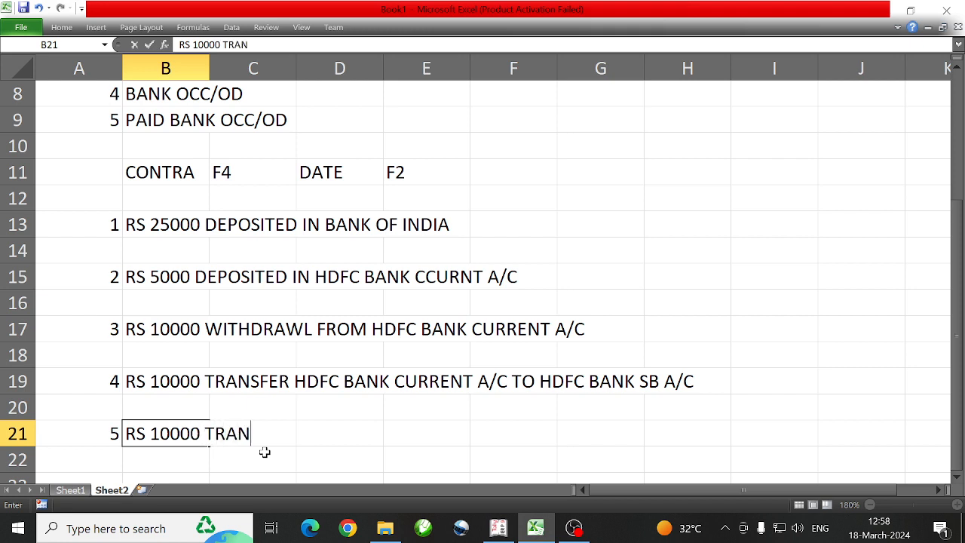
text(SFER HD)
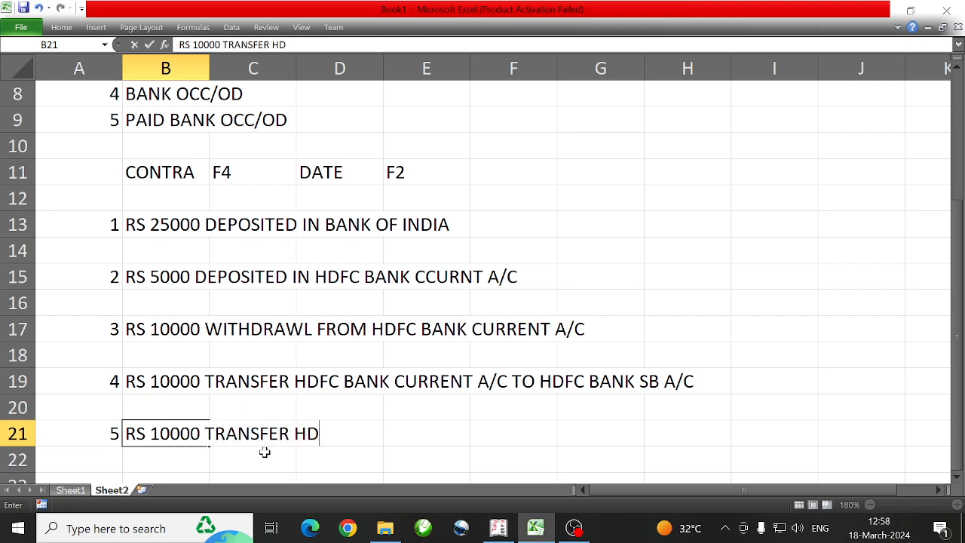
text(FC BANK C)
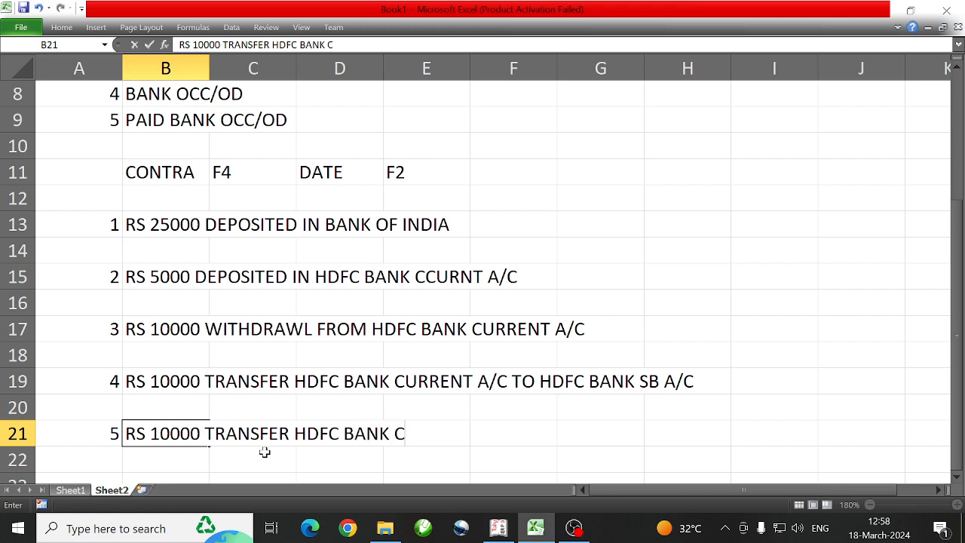
text(URRENT A/)
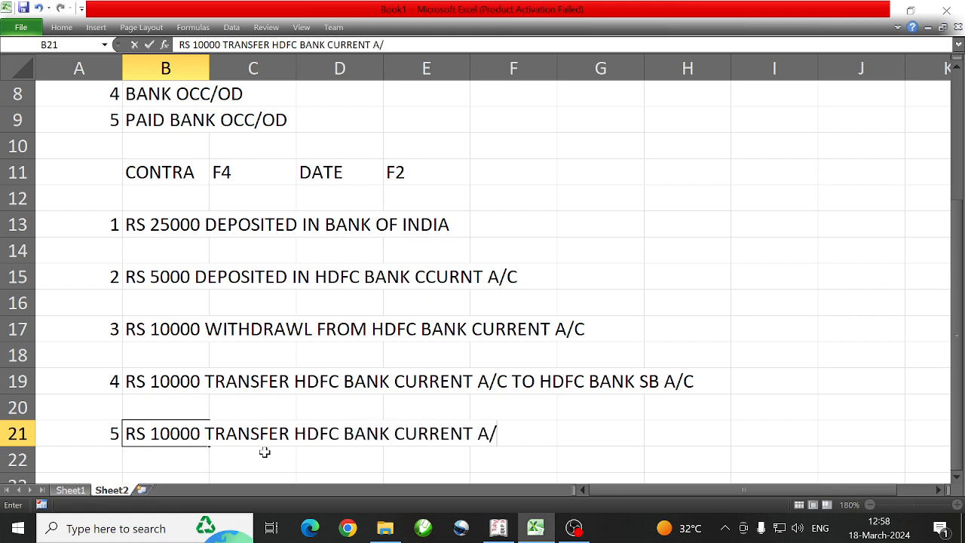
text(C TO SBI BAN)
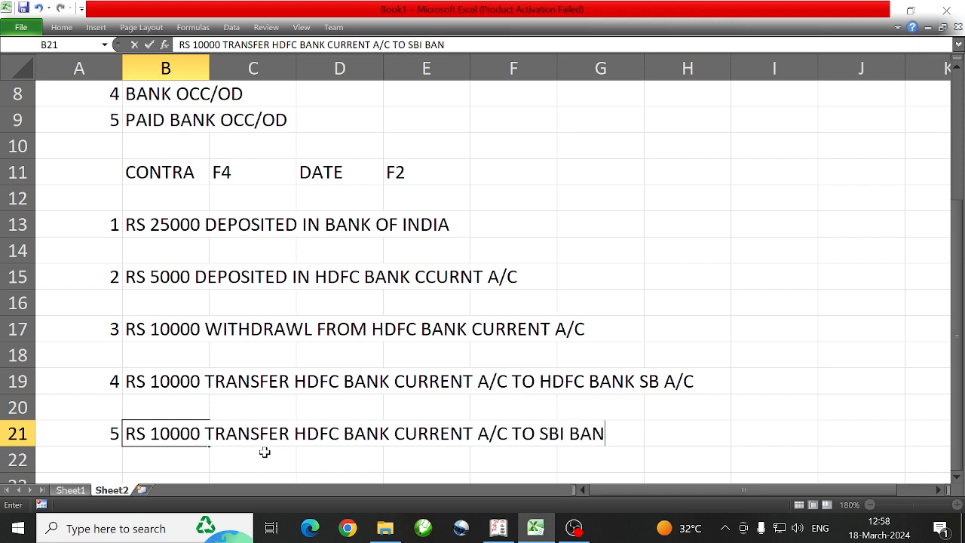
text(K SB A/C)
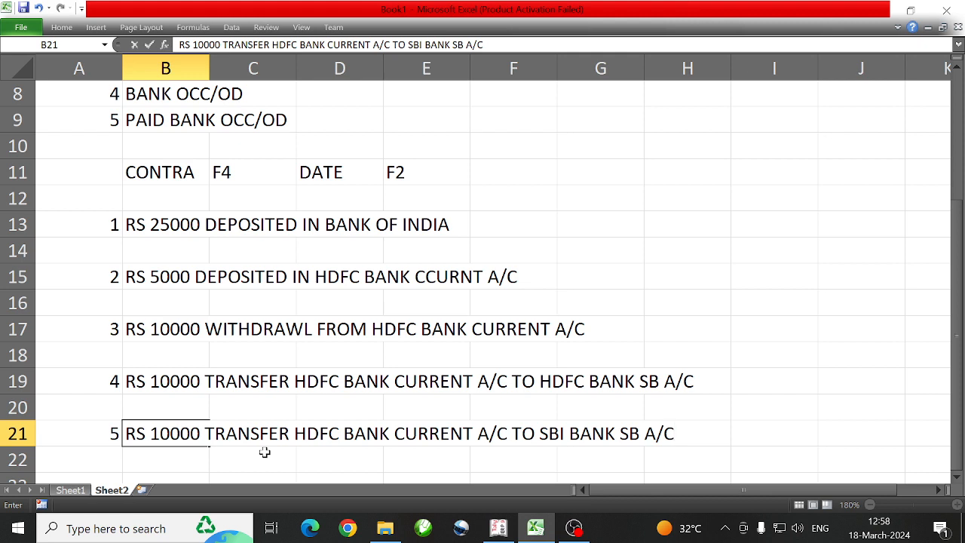
key(Return)
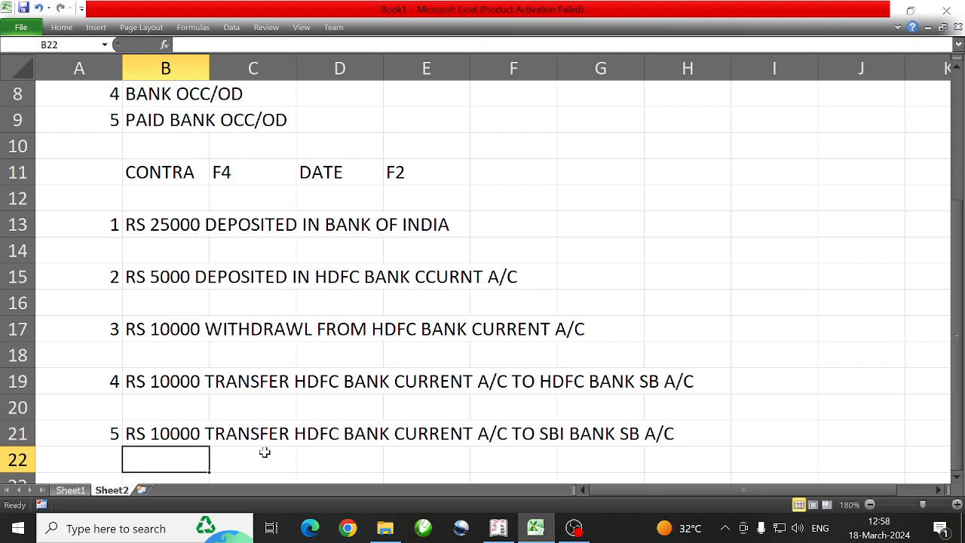
click(498, 527)
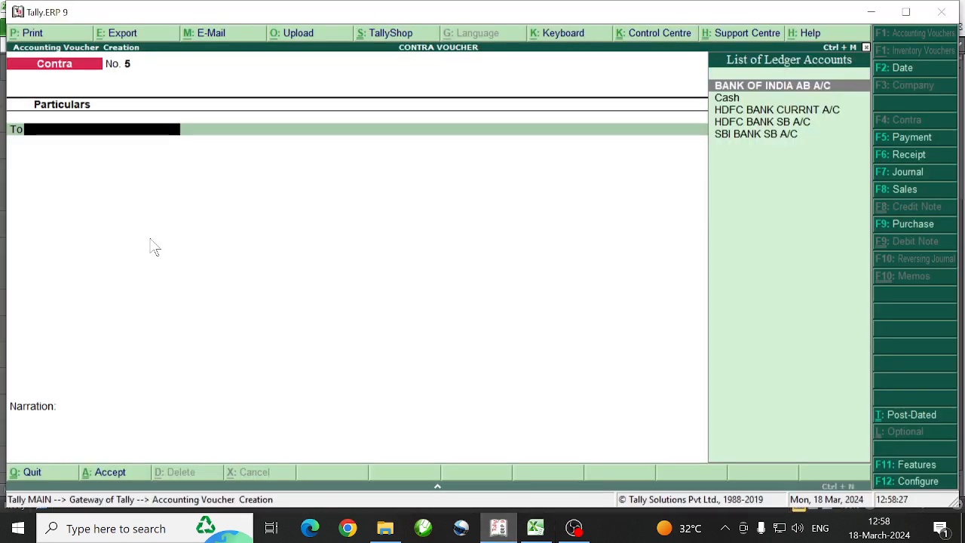
- Credit HDFC BANK CURRNT A/C with 10000 as an e-Fund Transfer
key(Down)
key(Down)
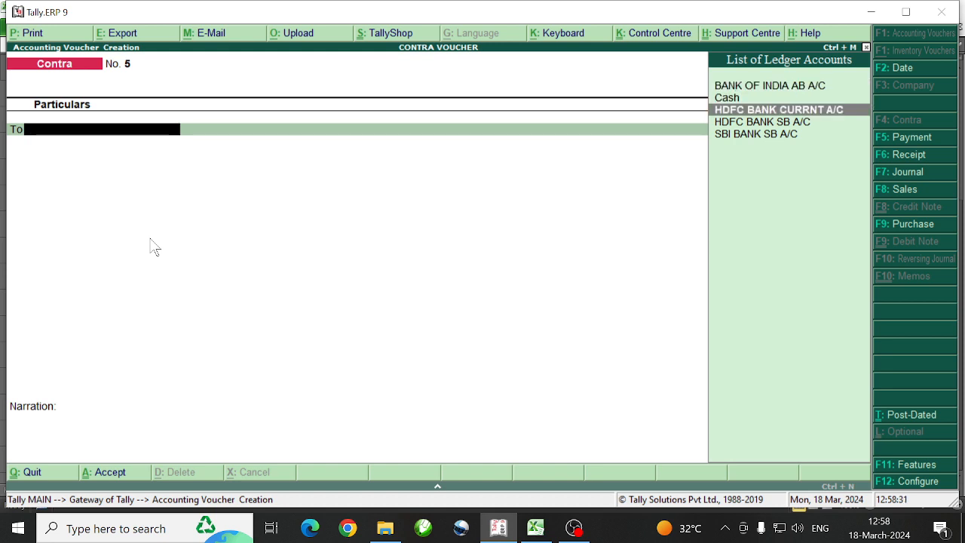
key(Return)
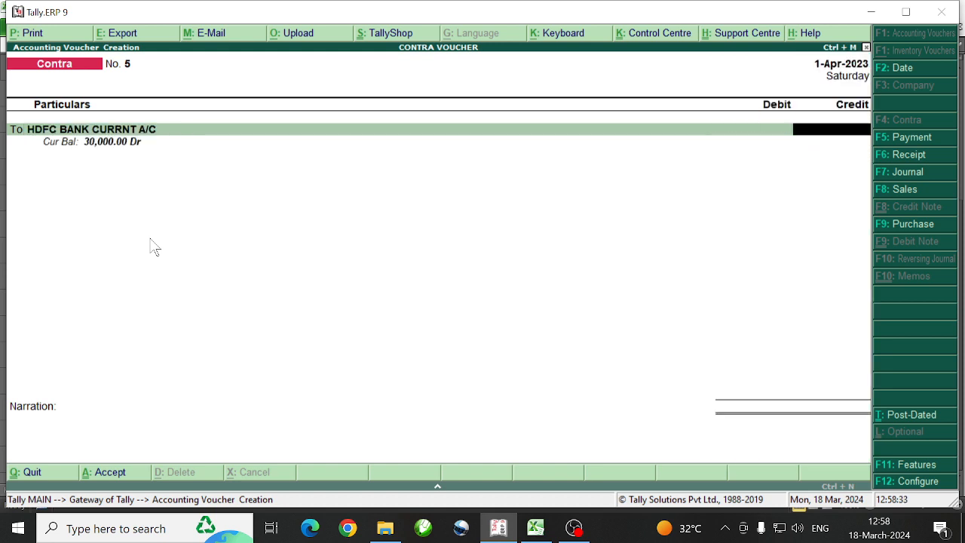
text(10000)
key(Return)
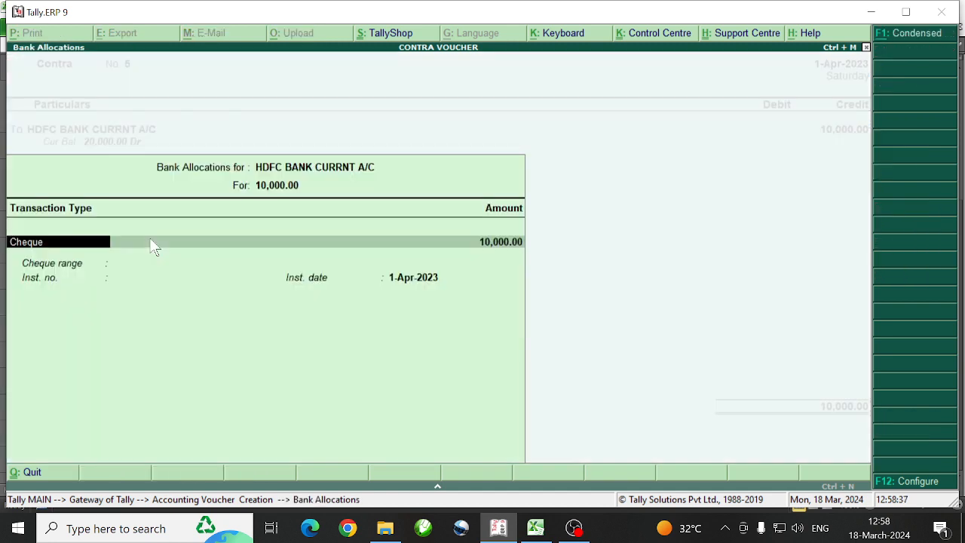
text(E)
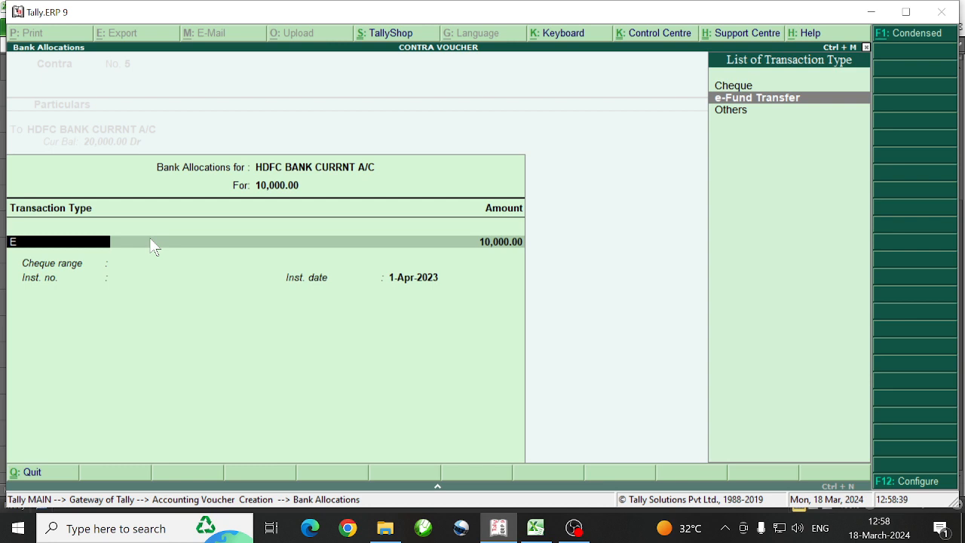
key(Return)
key(Return)
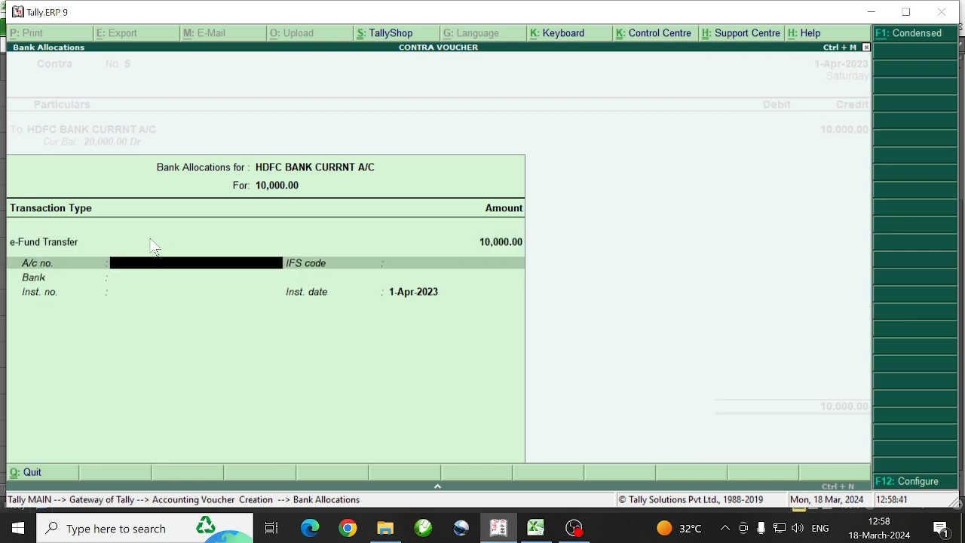
key(Return)
key(Return)
key(Return)
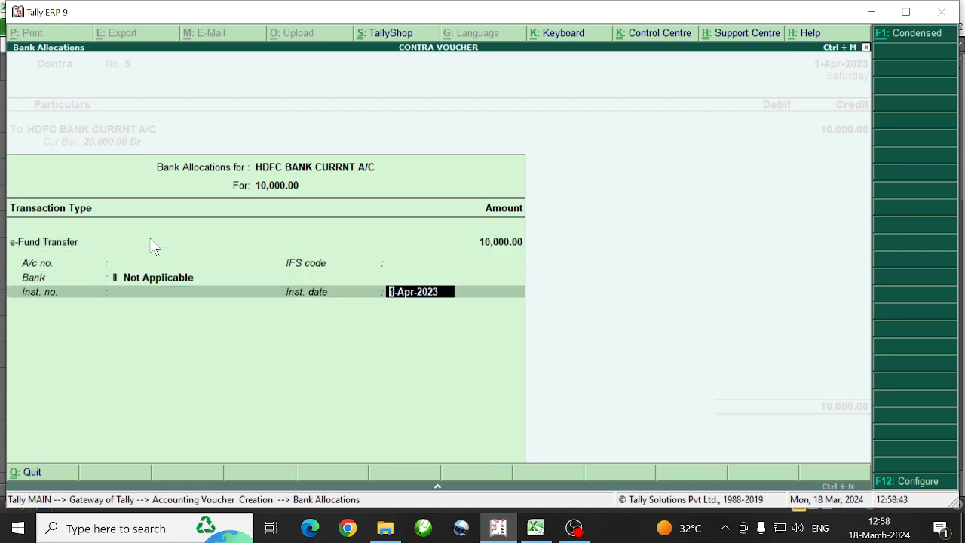
key(Return)
- Debit SBI BANK SB A/C with 10,000 and save contra voucher No. 5
key(Return)
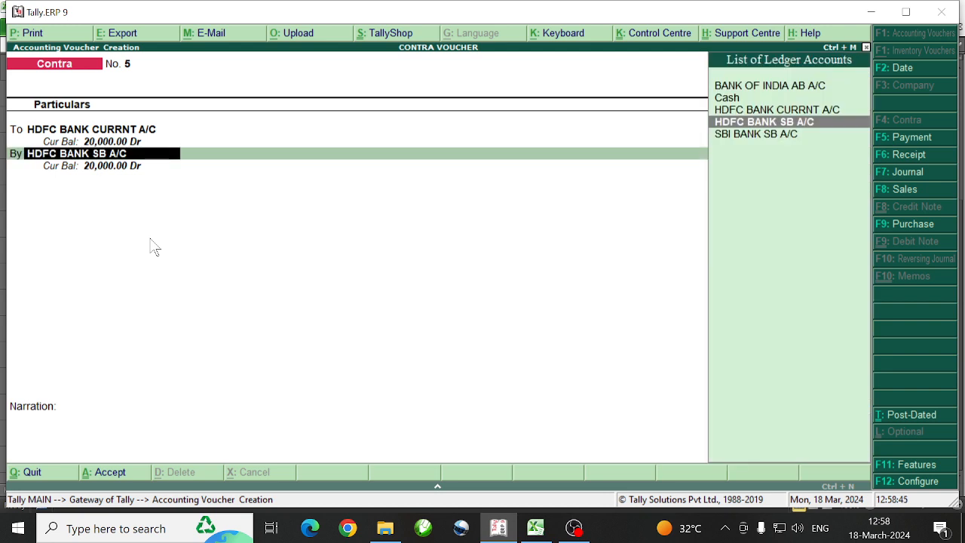
key(Down)
key(Return)
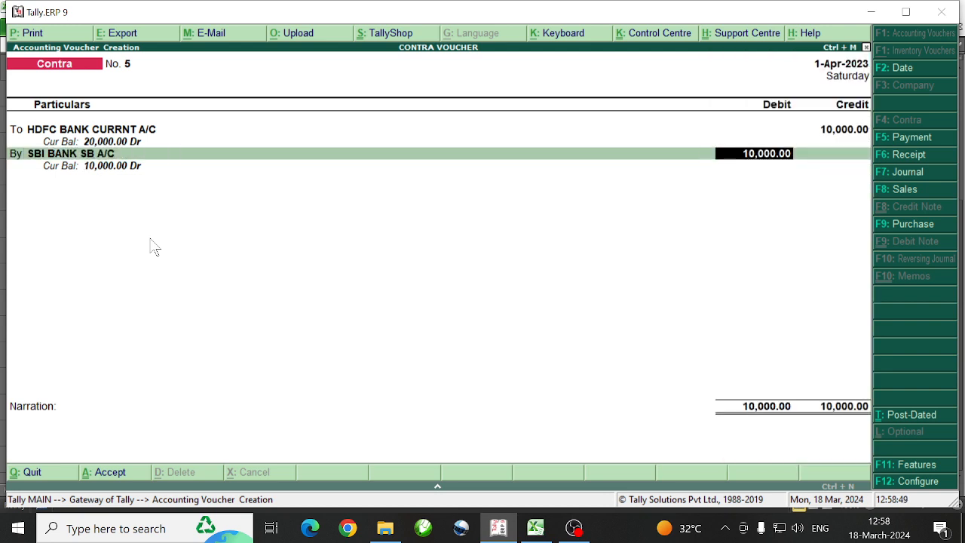
key(Return)
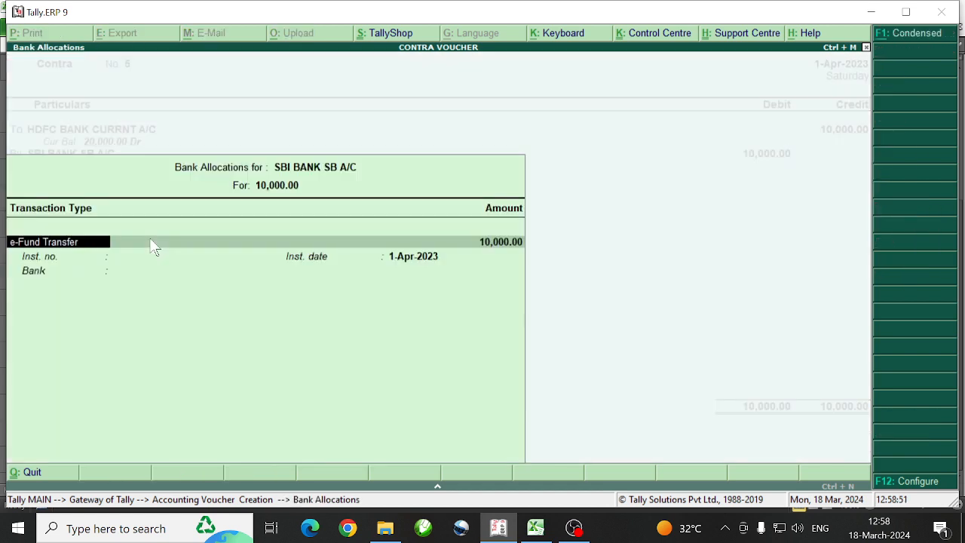
key(Return)
key(Return)
key(Return)
key(Return)
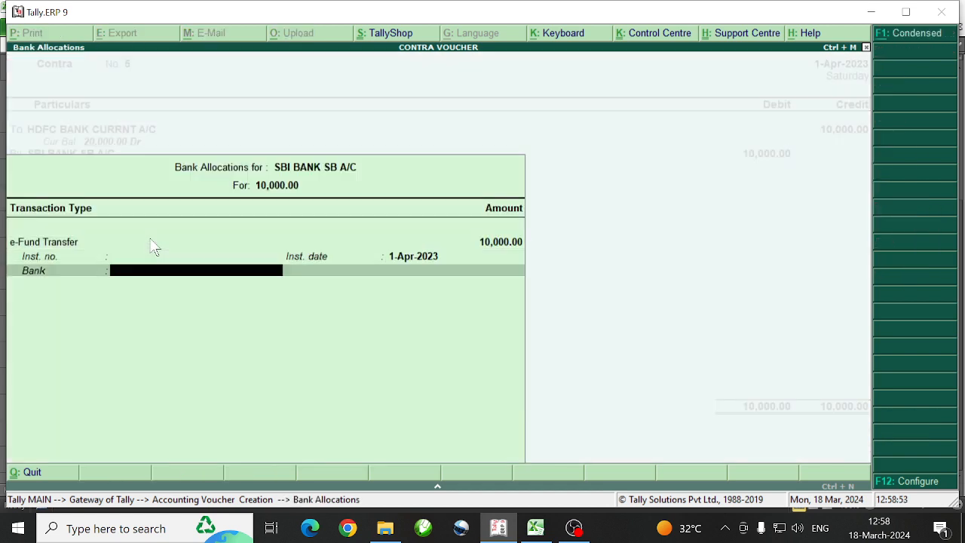
key(Return)
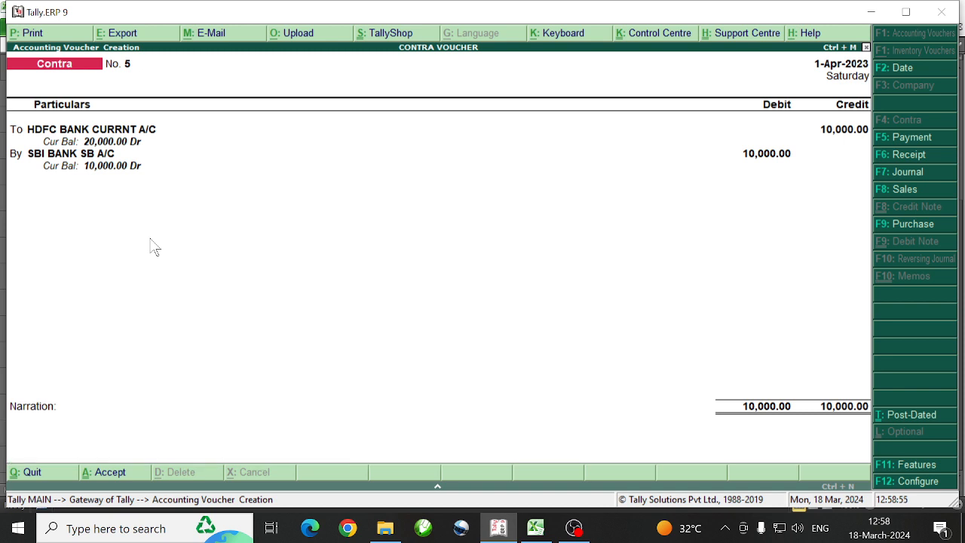
key(Return)
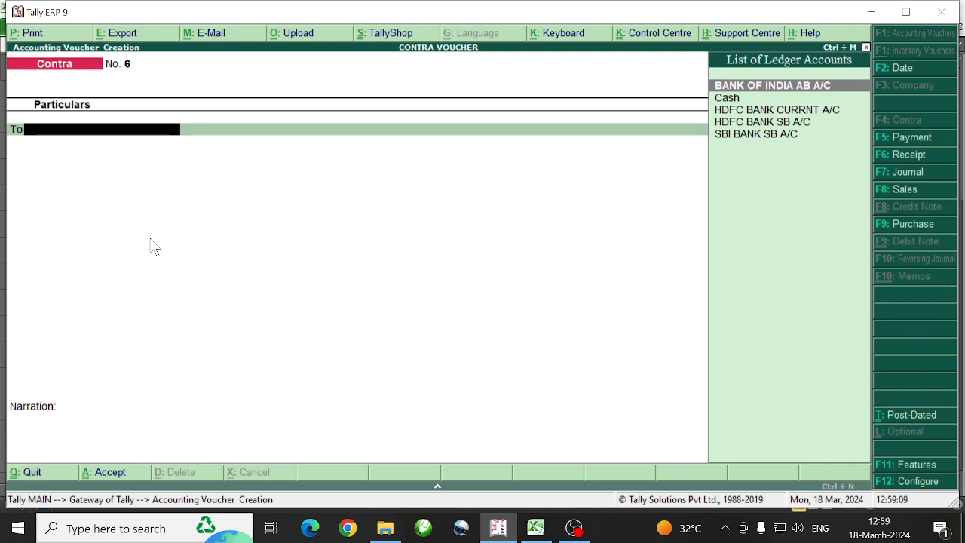
- Enter 6 in A23 and 'TAKE OCC/OD FROM HDFC BANK A/C RS 100000' in B23 in Excel
click(535, 528)
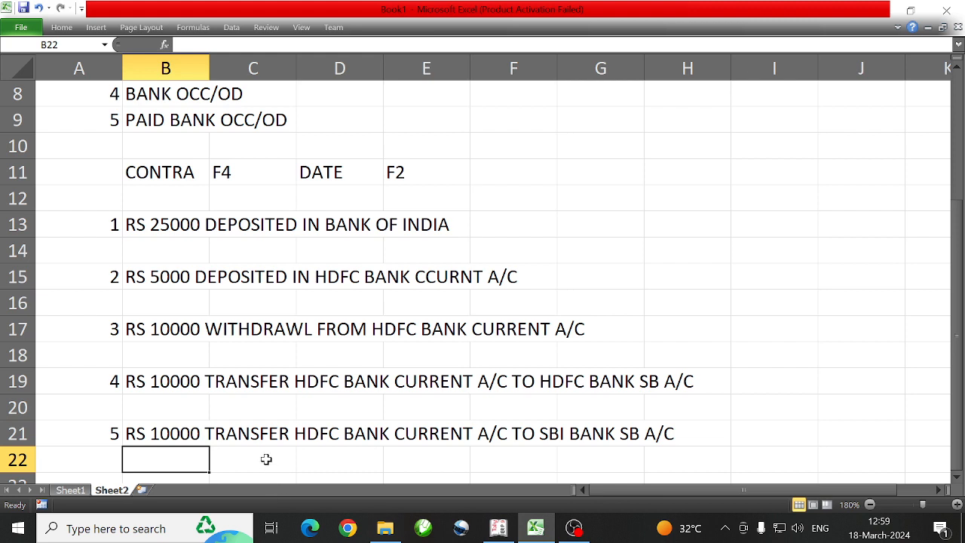
scroll(266, 459, down, 1)
click(99, 407)
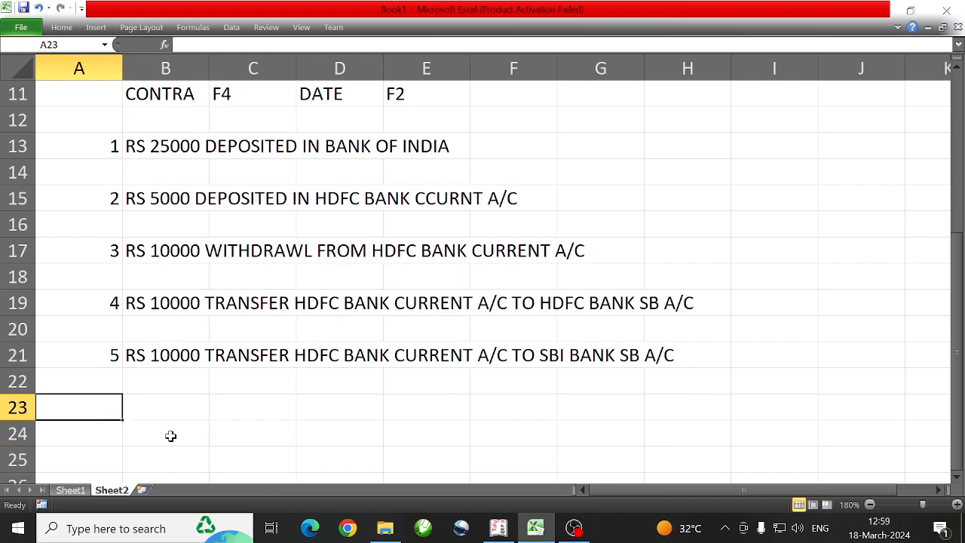
text(6)
key(Return)
key(Up)
key(Right)
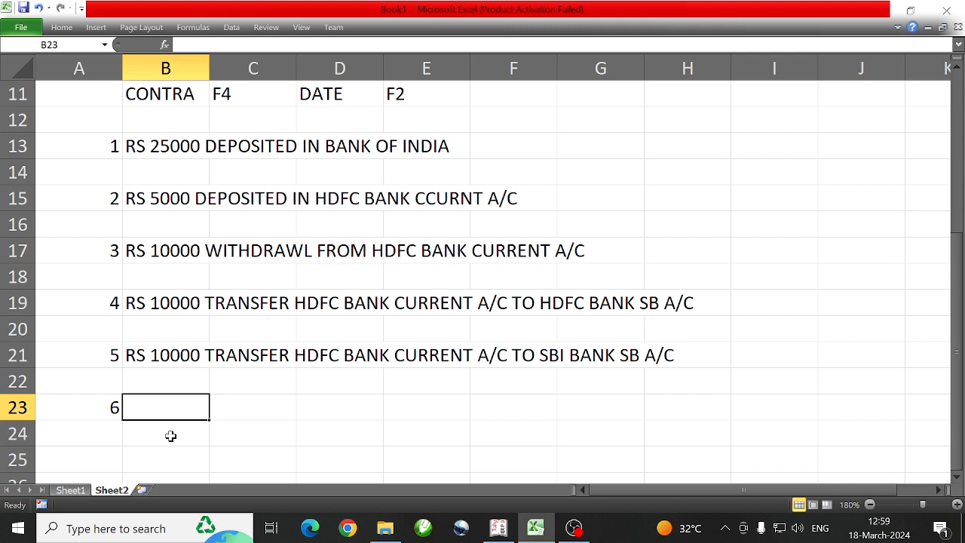
text(TAKE O)
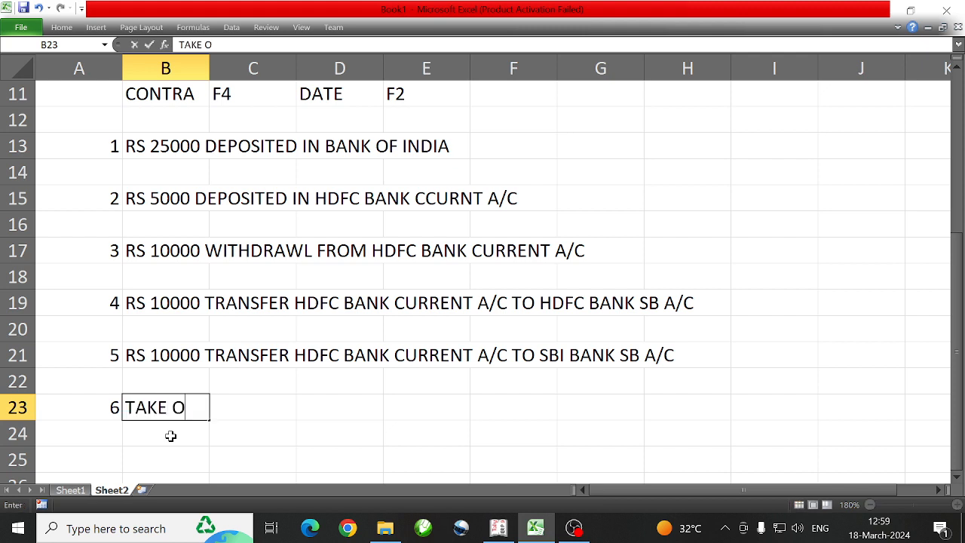
text(CC/OD)
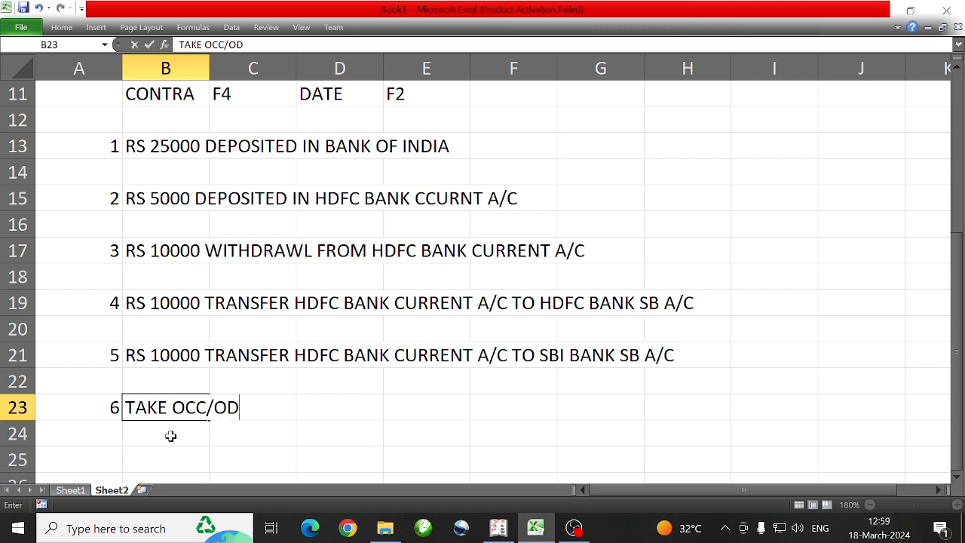
text( FROM )
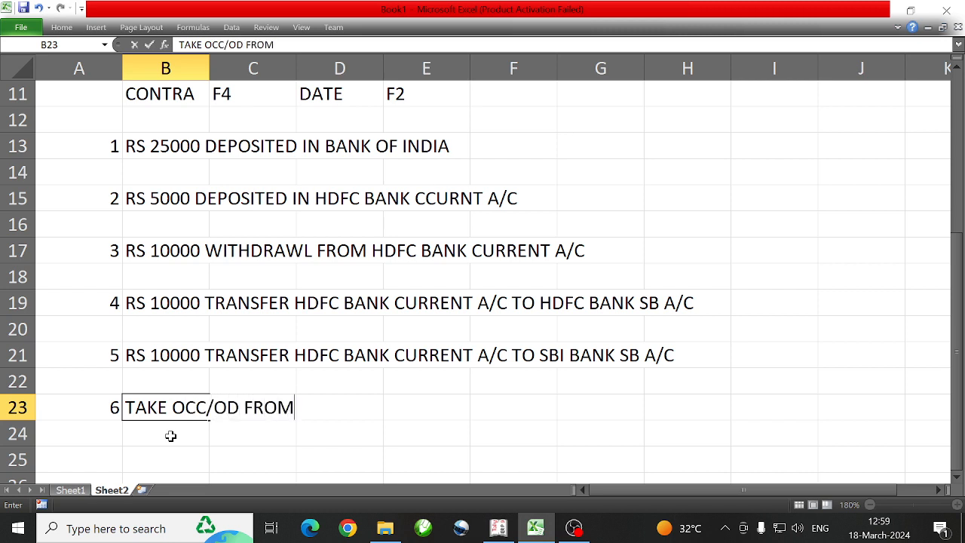
text(HDFC)
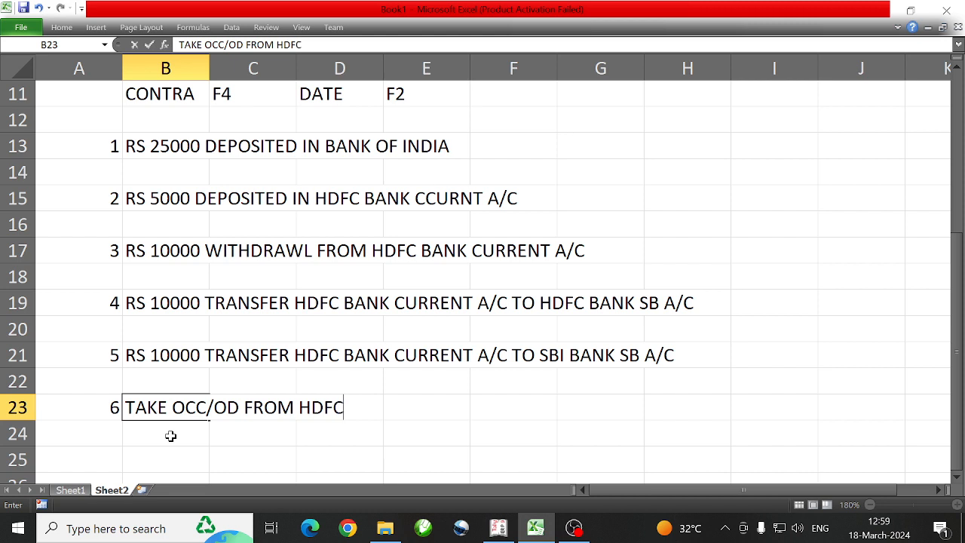
text( BANK A)
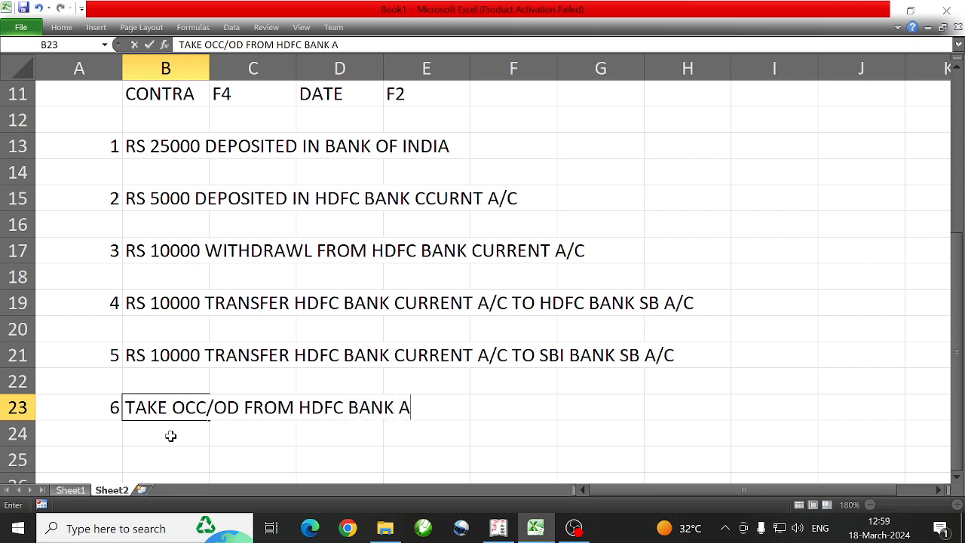
text(/C RS 100000)
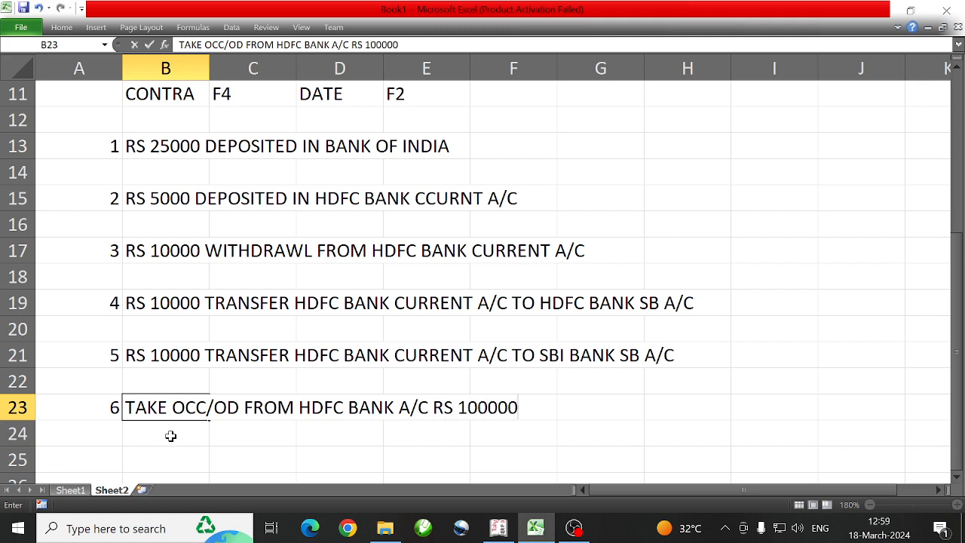
key(Return)
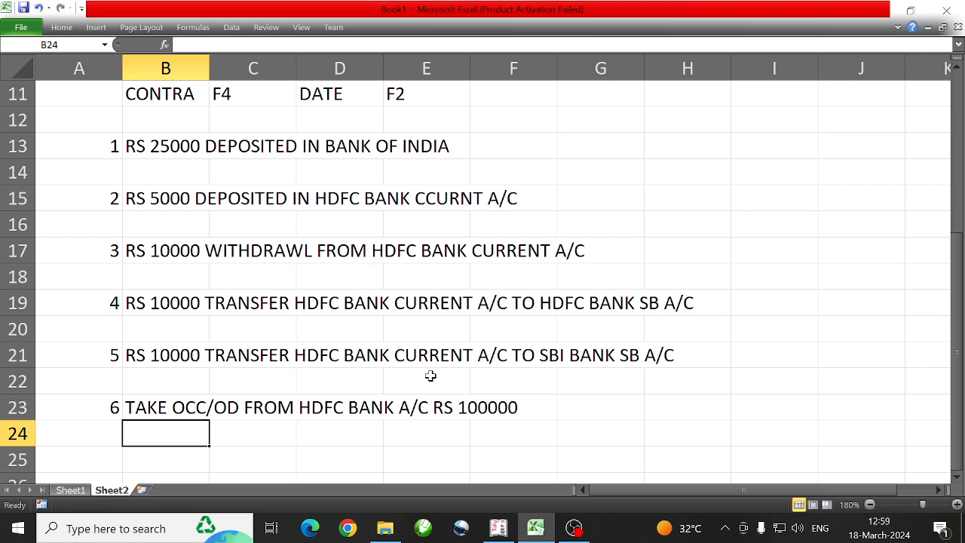
click(495, 532)
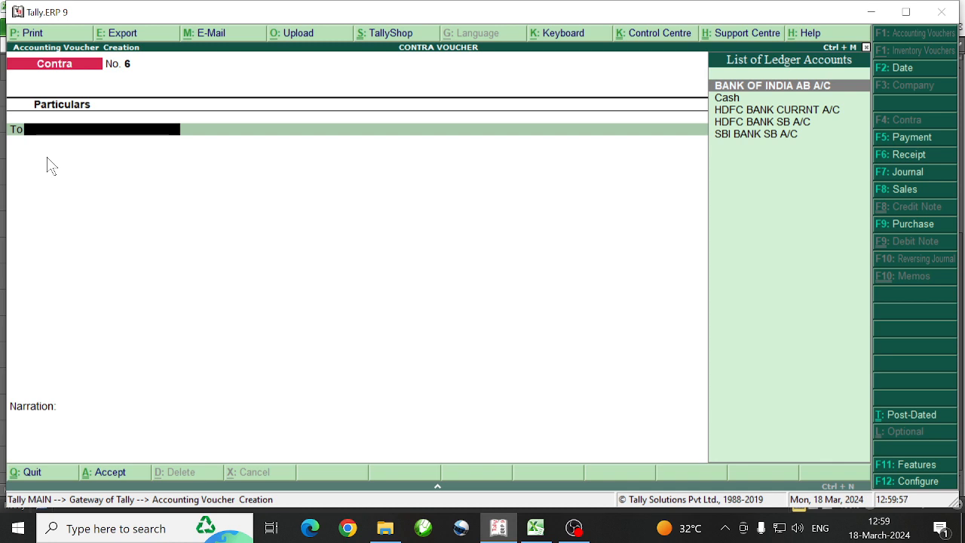
- Create ledger 'HDFC BASK OCC/OD A/C' under Bank OD A/c as the voucher's To ledger
key(alt+c)
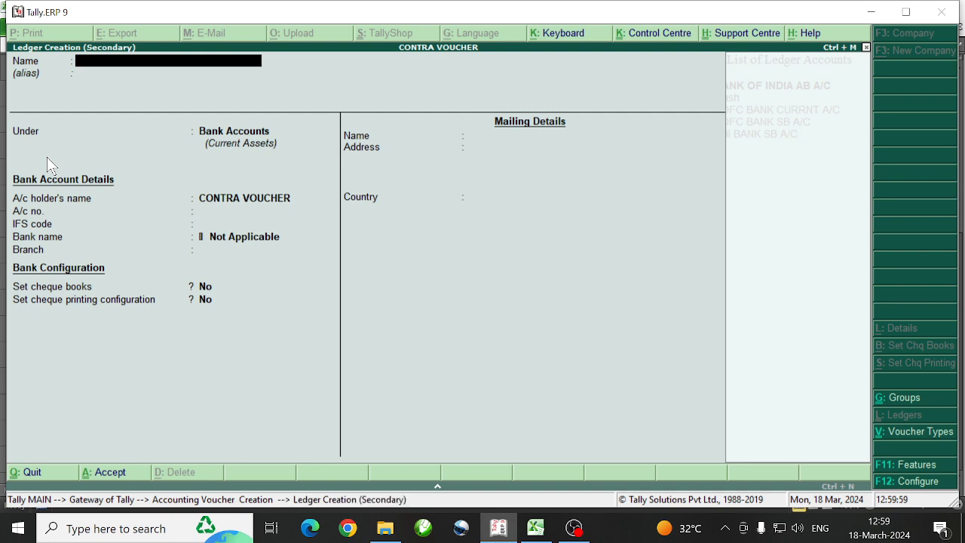
text(HDFC BASNK)
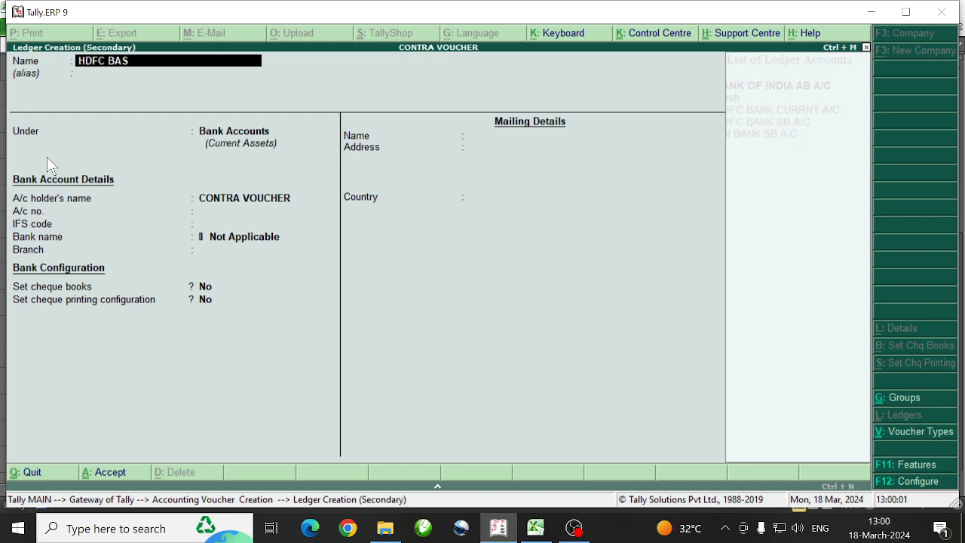
key(BackSpace)
key(BackSpace)
text(K OCC/OD A/C)
key(Return)
key(Return)
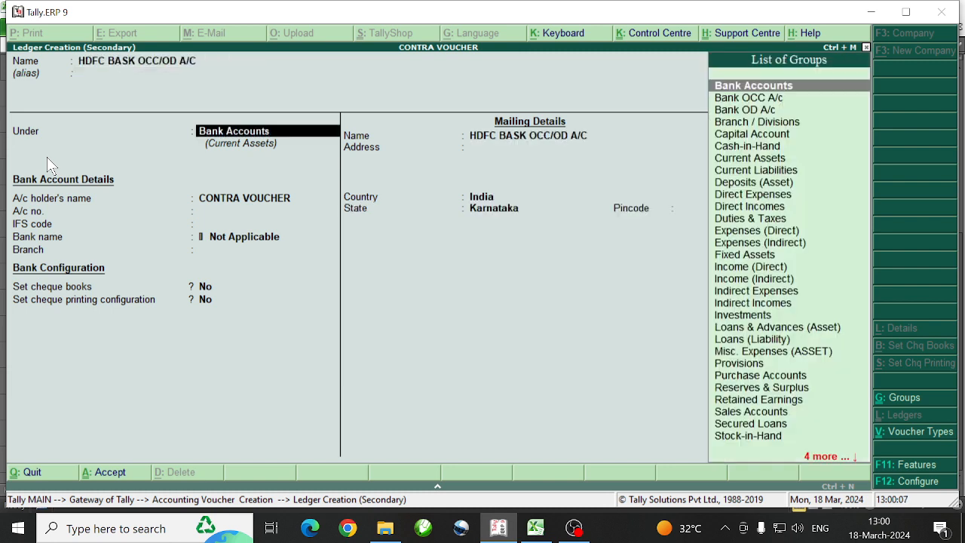
text(BANK)
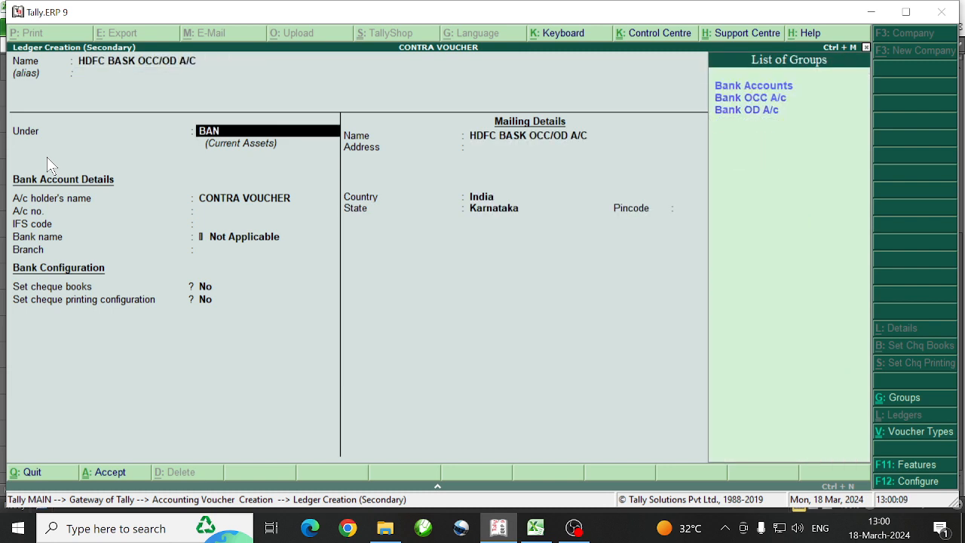
key(Down)
key(Down)
key(Return)
key(Return)
key(Return)
key(Return)
key(Return)
key(Return)
key(Return)
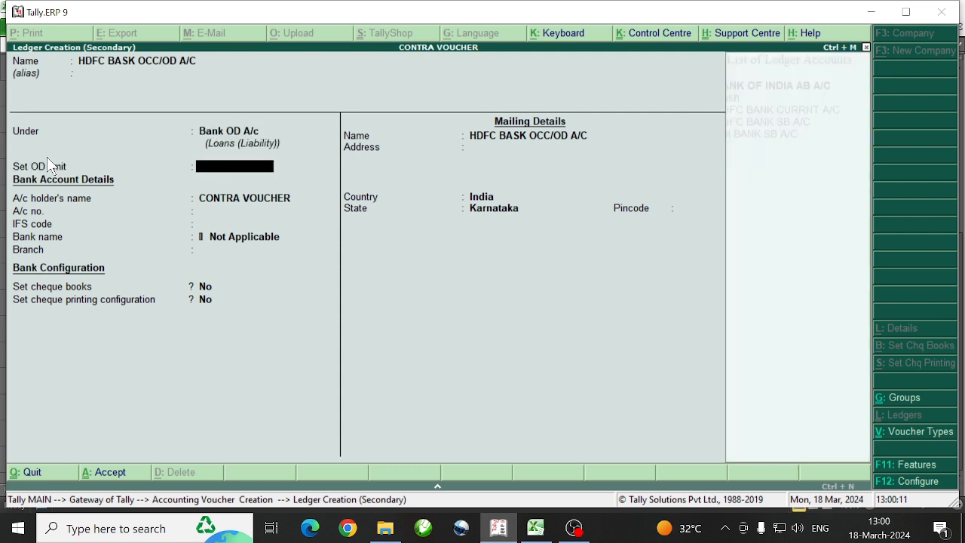
key(Return)
key(Return)
key(Return)
key(Return)
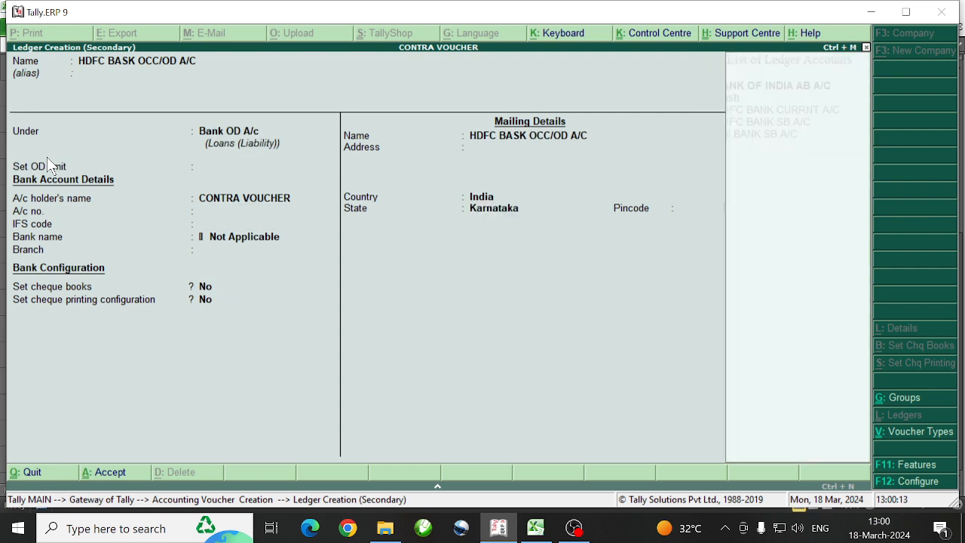
- Credit the OD ledger with 100000 as an e-Fund Transfer, entering the account number and IFS code
text(100000)
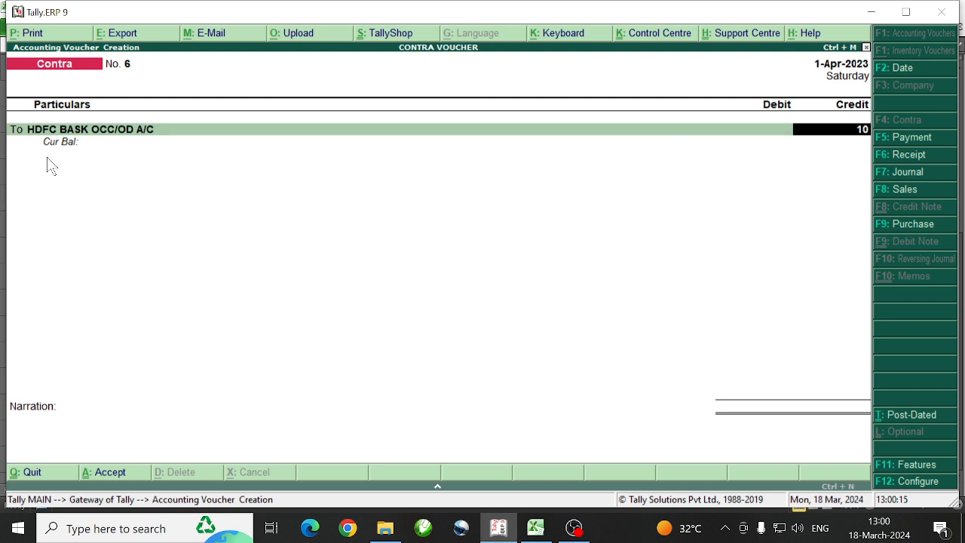
key(Return)
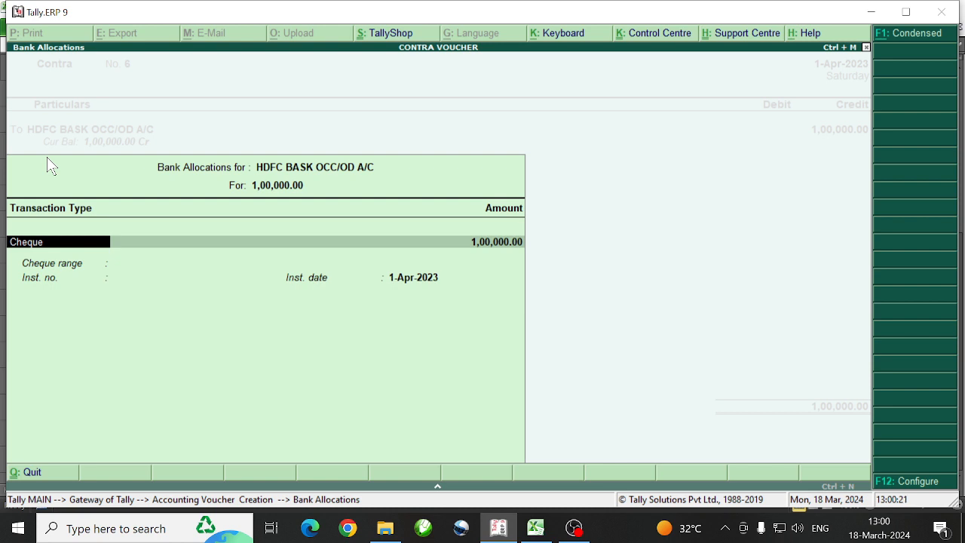
text(E)
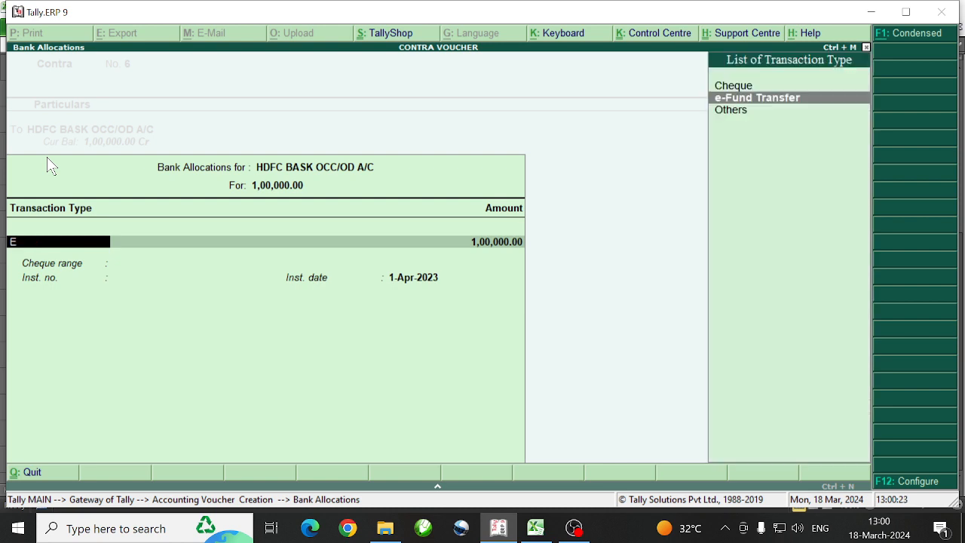
key(Return)
key(Return)
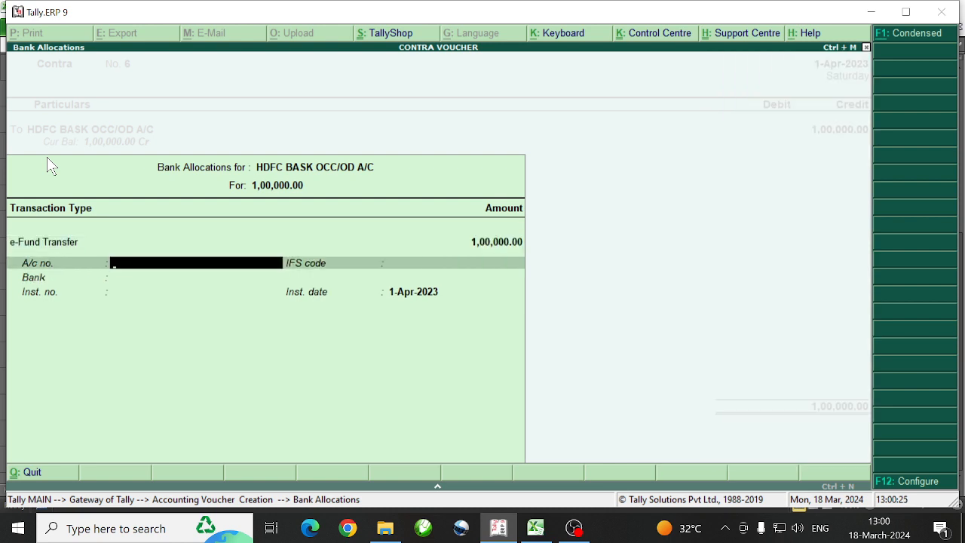
text(4544545454)
key(Return)
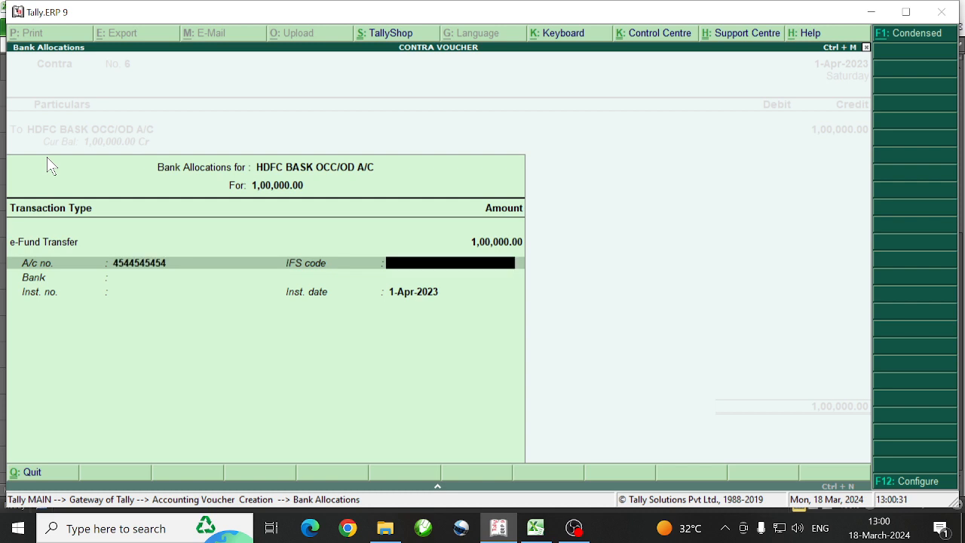
text(454544)
key(Return)
key(Return)
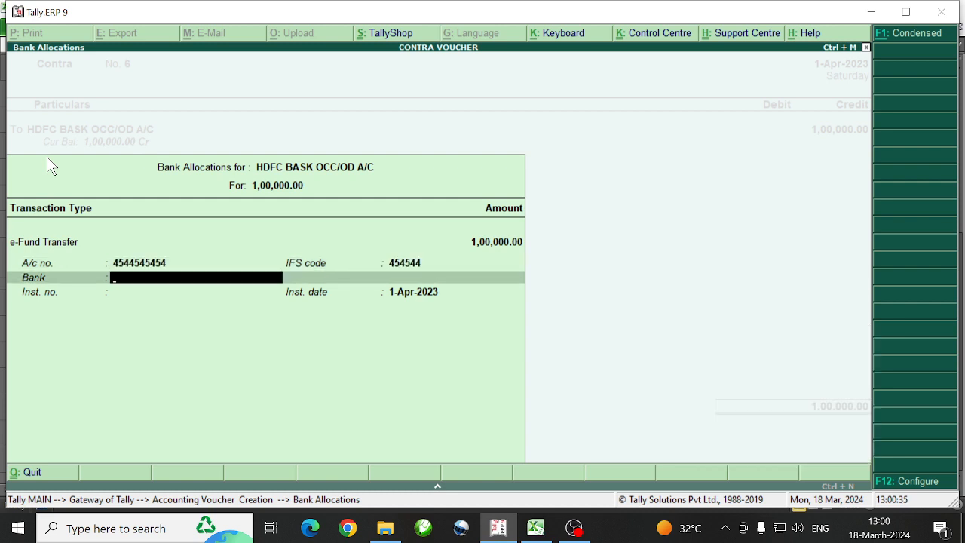
- Specify the bank name 'HDFC BANK CURRNET A/C' and finish the bank allocation
text(F)
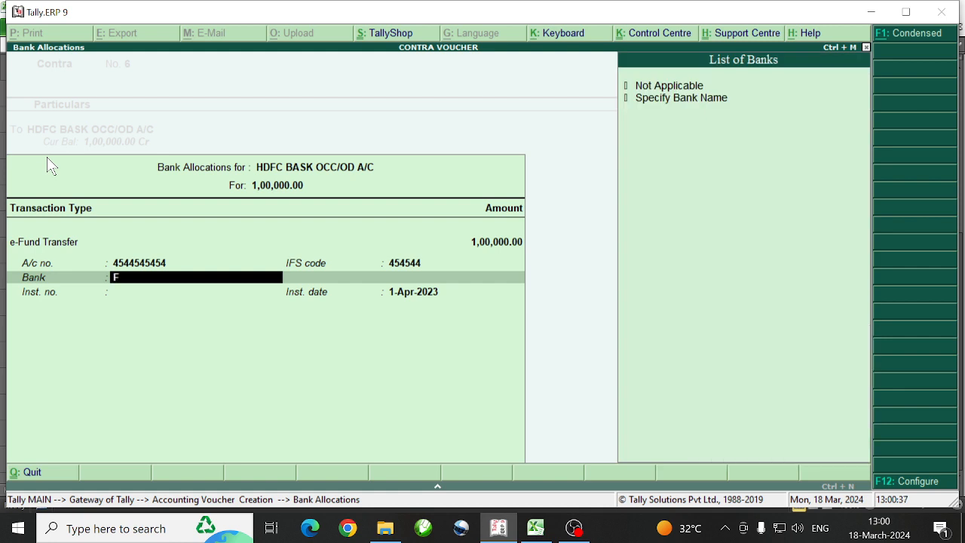
key(Down)
key(Return)
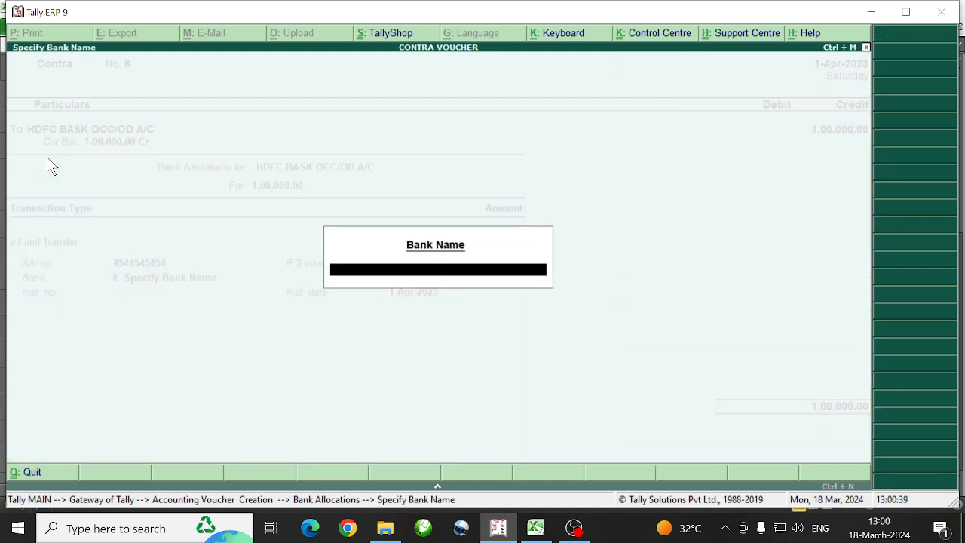
text(HDFC BANK CURRNET A)
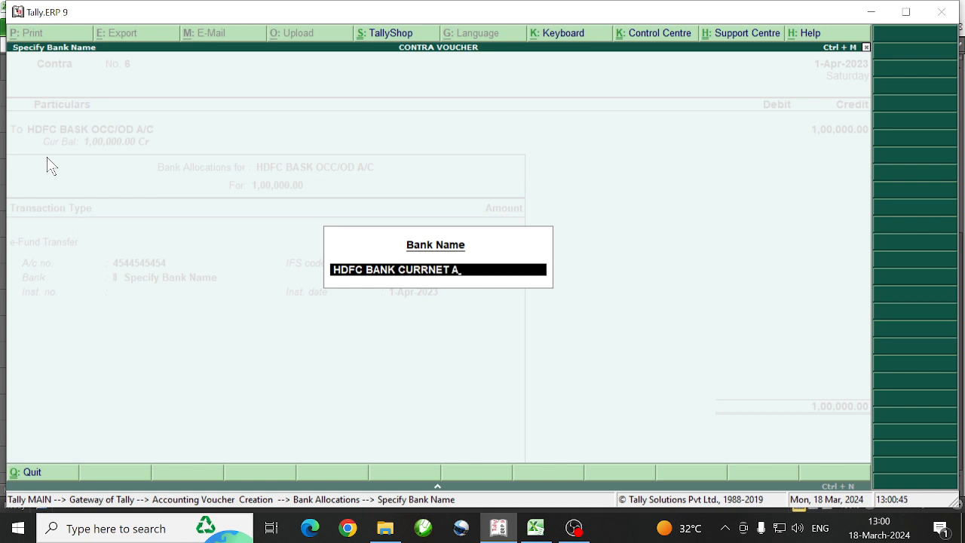
text(/C)
key(Return)
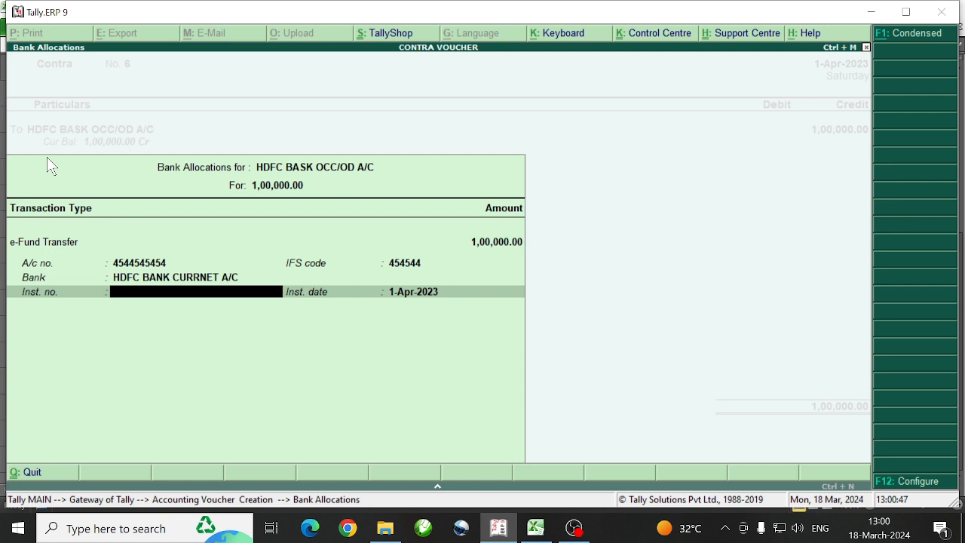
key(Return)
key(Return)
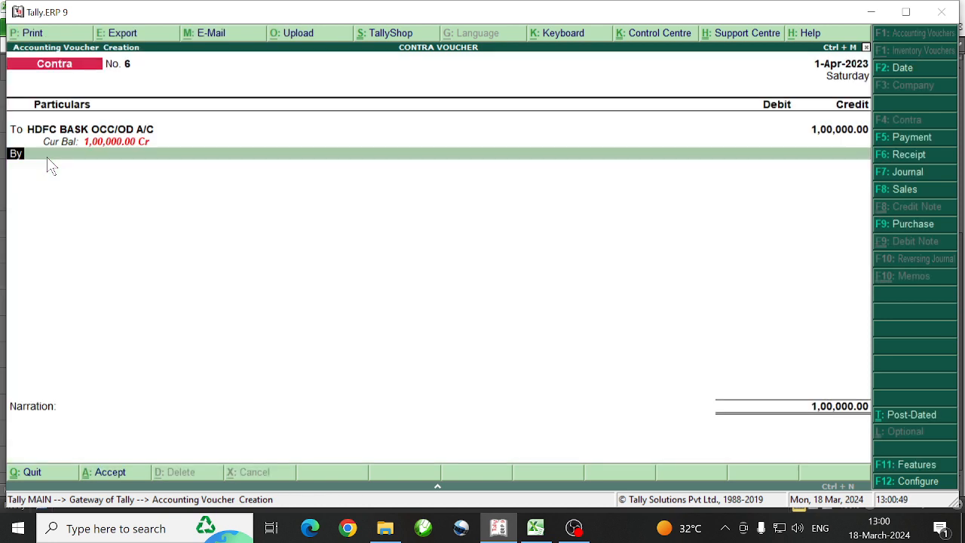
key(Return)
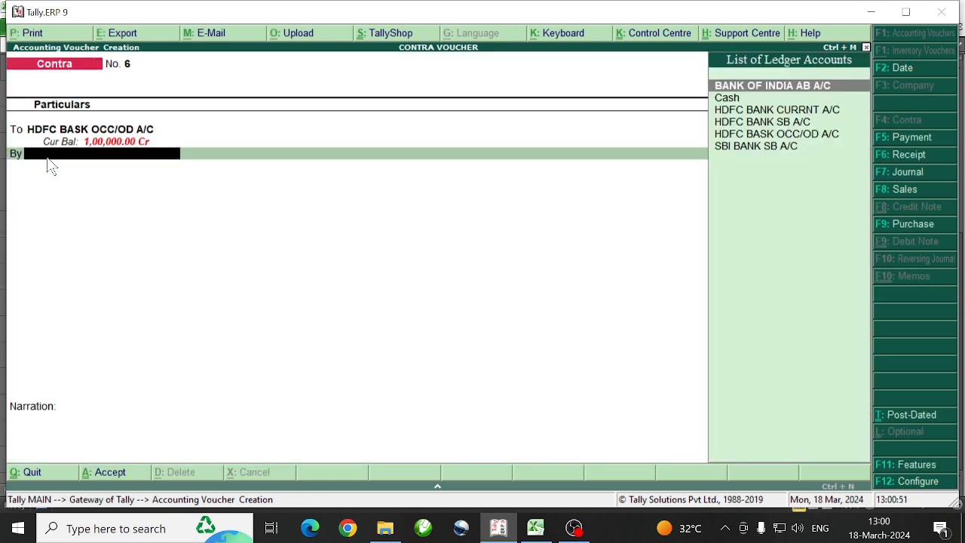
- Debit HDFC BANK CURRNT A/C with 1,00,000 via e-Fund Transfer and save contra voucher No. 6
key(Down)
key(Down)
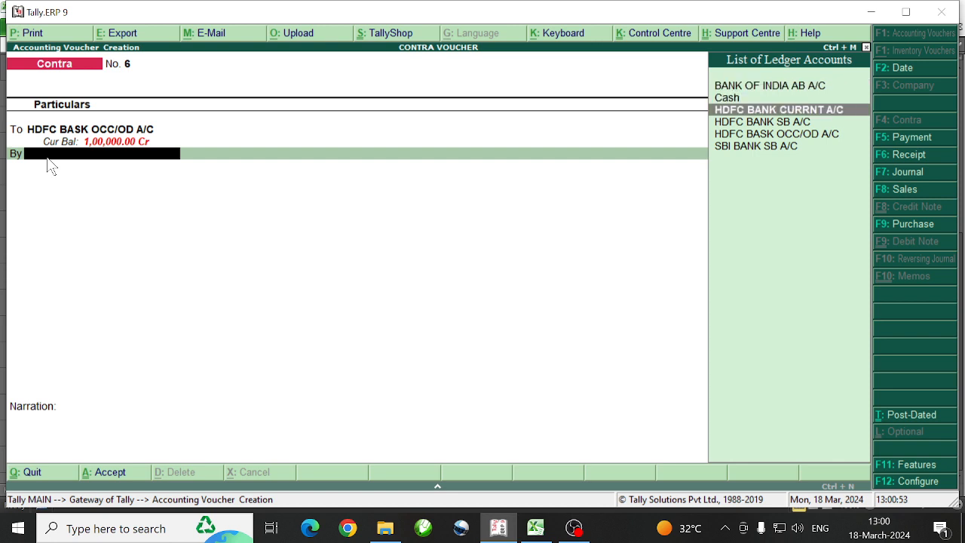
key(Return)
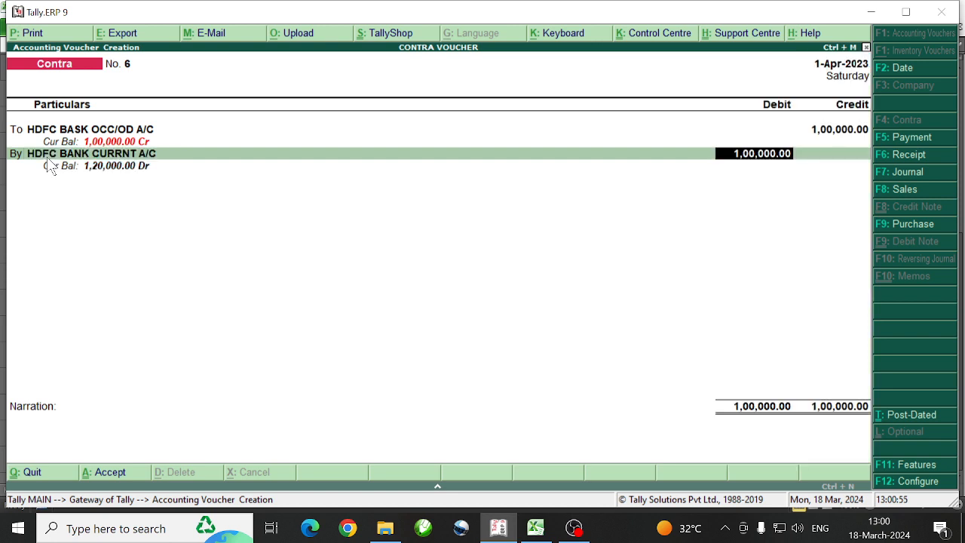
key(Return)
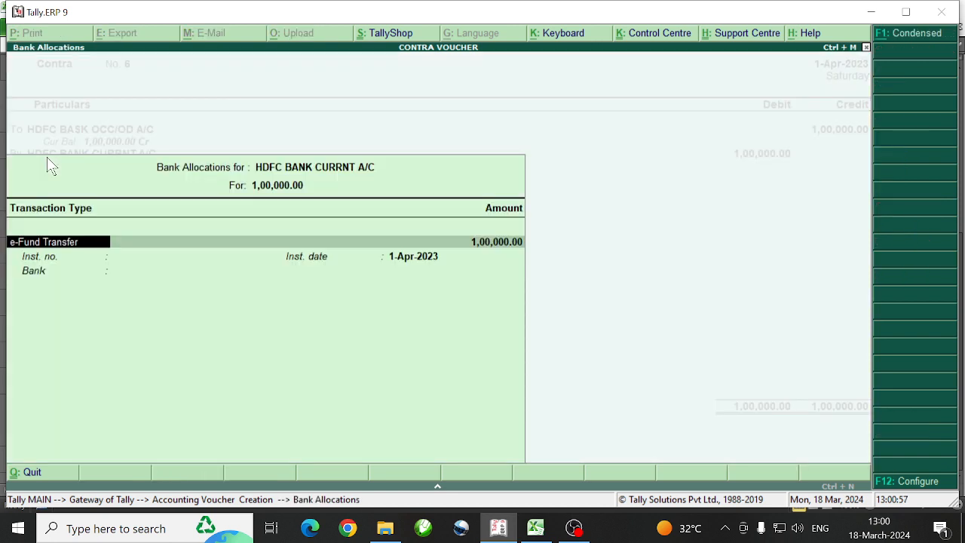
key(Return)
key(Return)
key(Return)
key(Return)
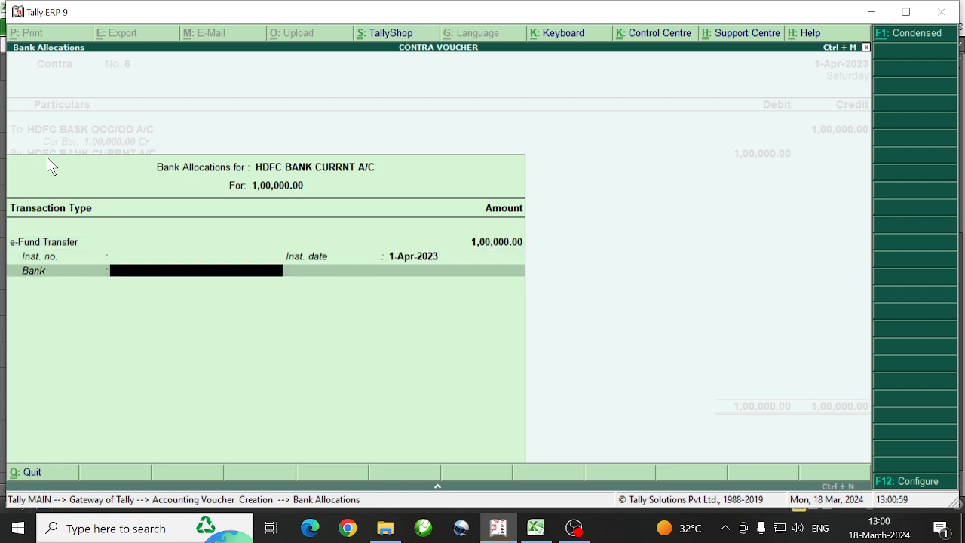
key(Return)
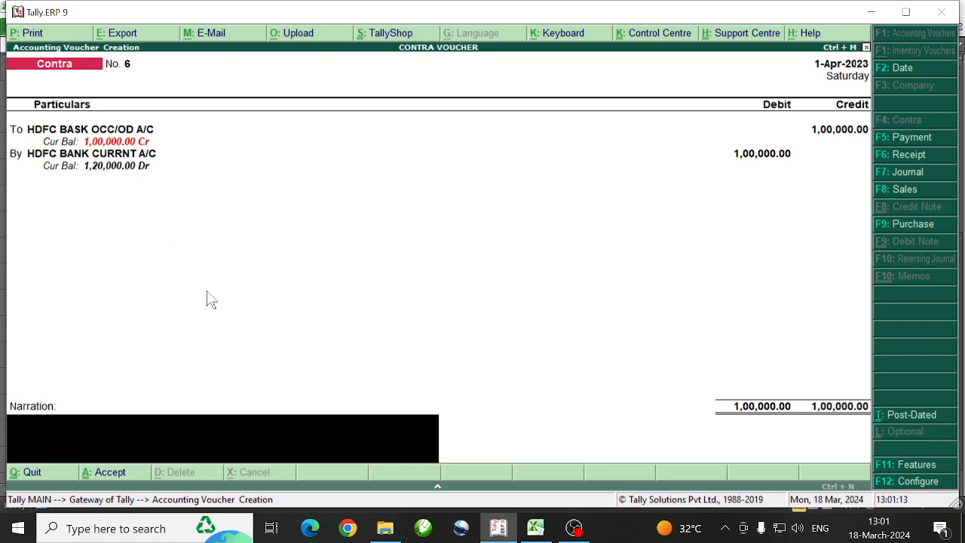
key(Return)
key(Return)
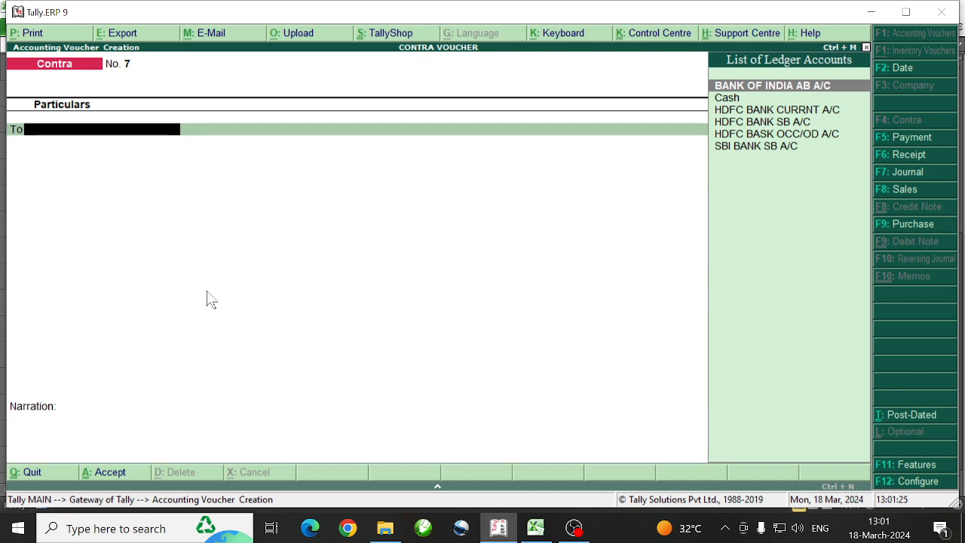
- Enter item number 7 in cell A25 of the Excel contra list
click(535, 528)
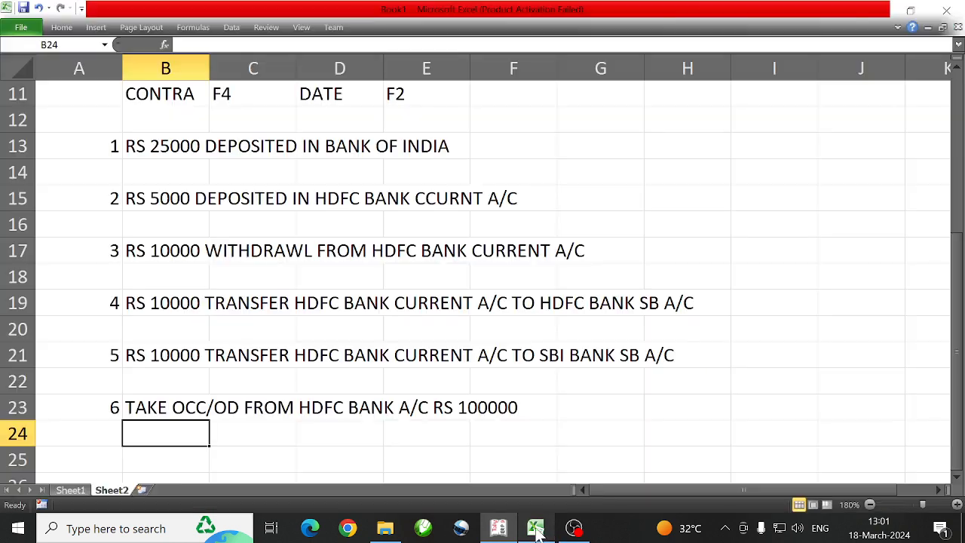
click(107, 458)
text(7)
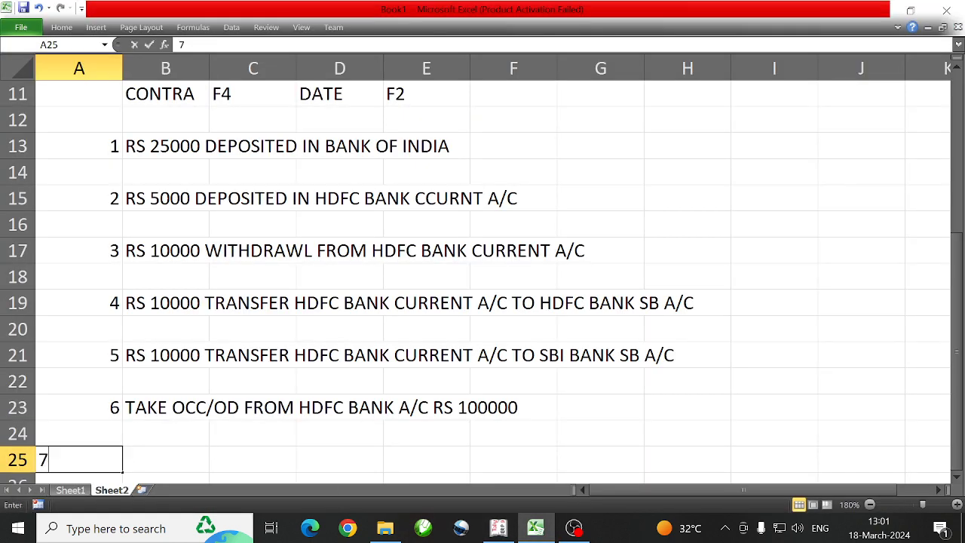
key(Return)
- Enter 'PAID HDFC BANK OCC/OD RS 100000' as the item 7 description in B25
key(Up)
key(Right)
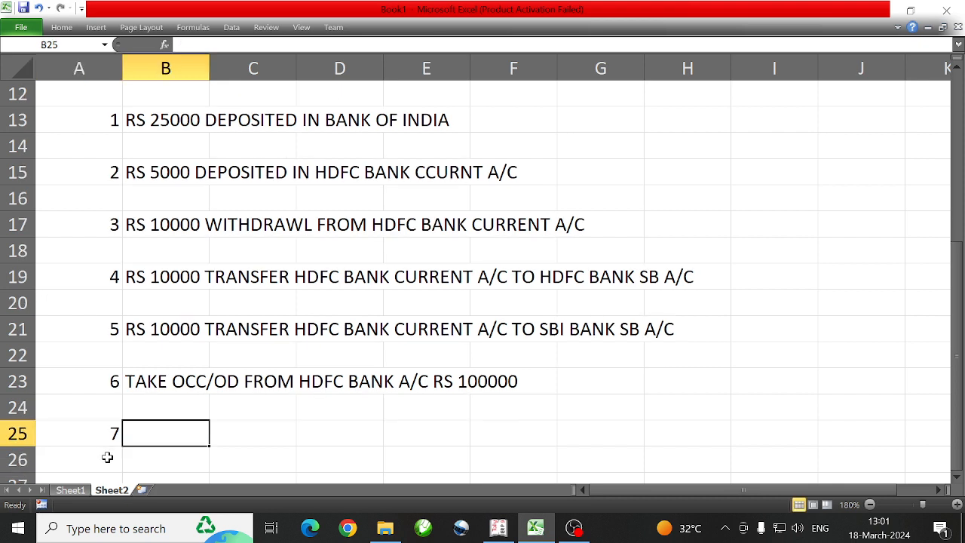
text(PAID)
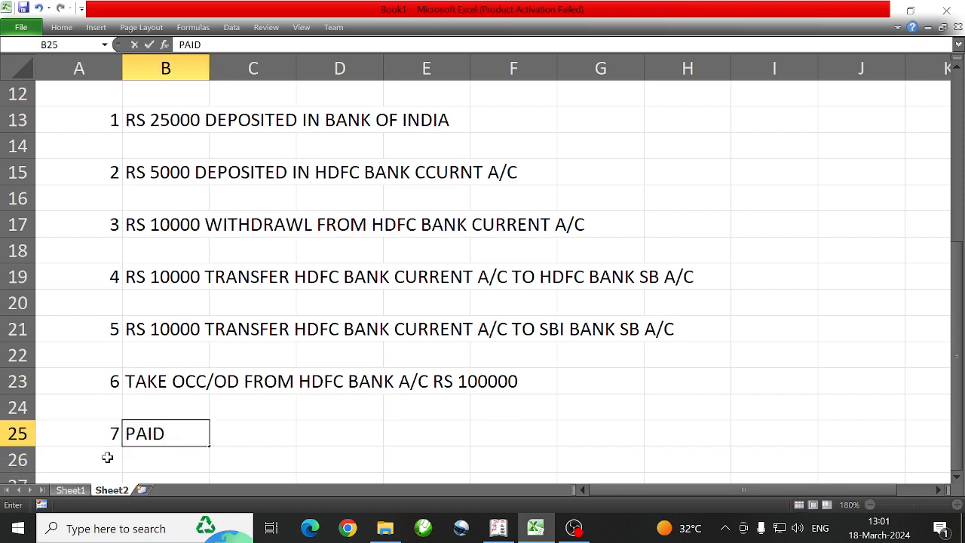
text( O)
key(BackSpace)
text(D)
key(BackSpace)
text(HDFC B)
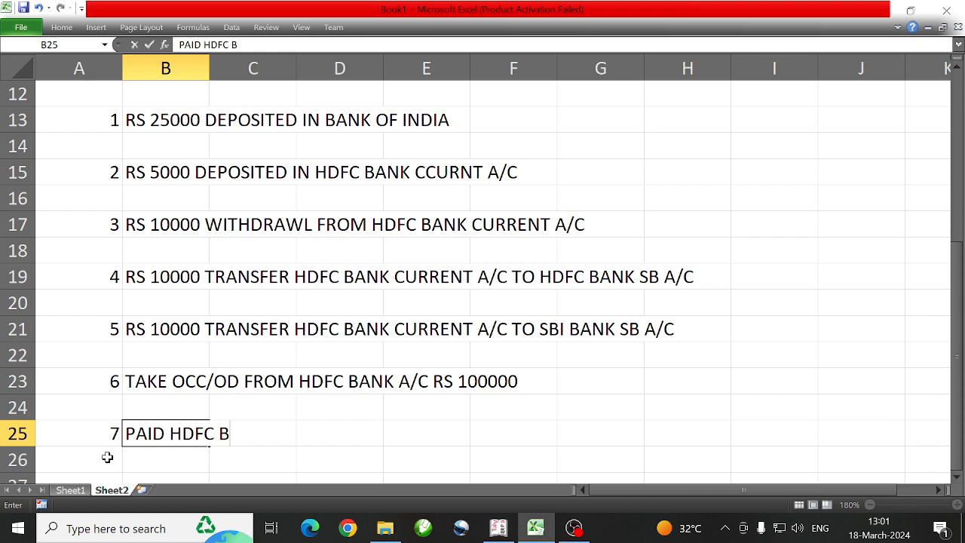
text(ASNK)
key(BackSpace)
key(BackSpace)
key(BackSpace)
text(NK OCC/OD)
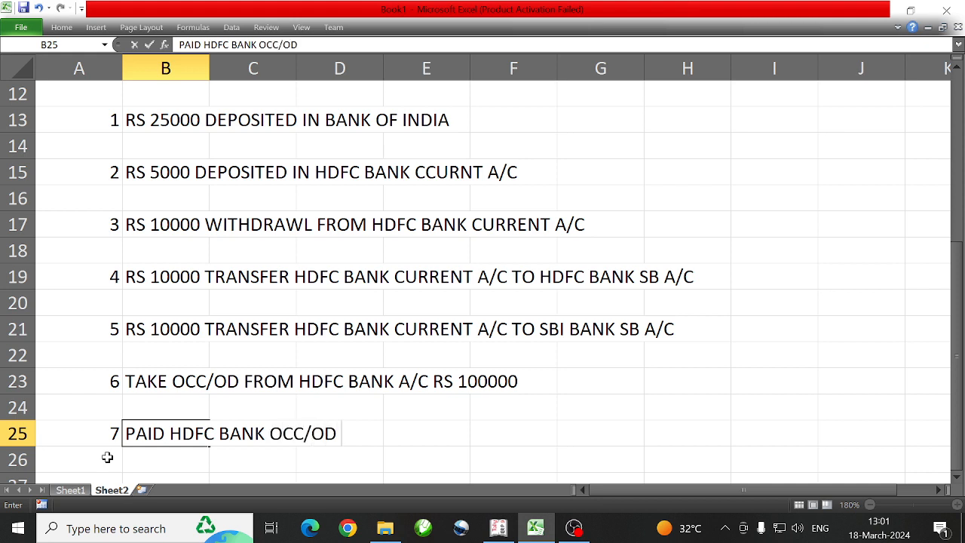
text( RS 100000)
key(Return)
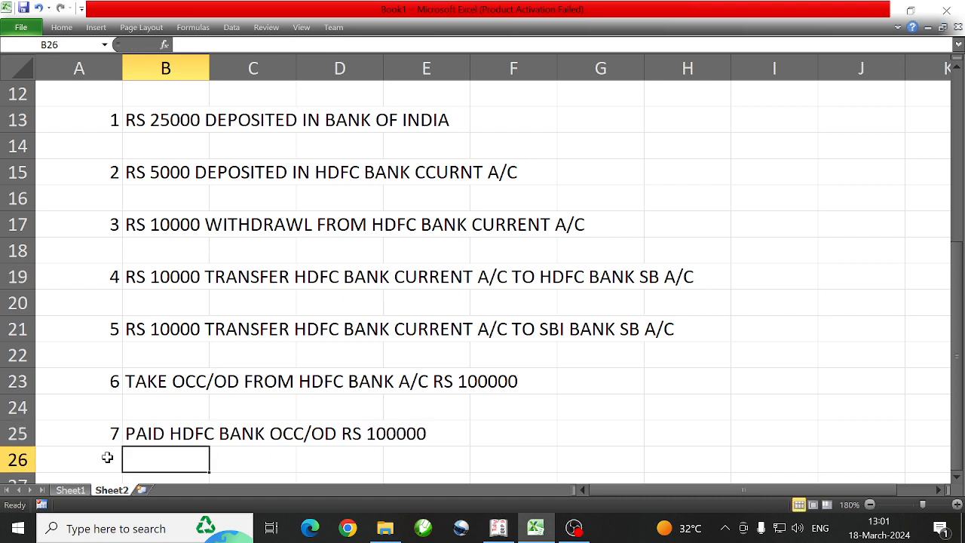
click(498, 528)
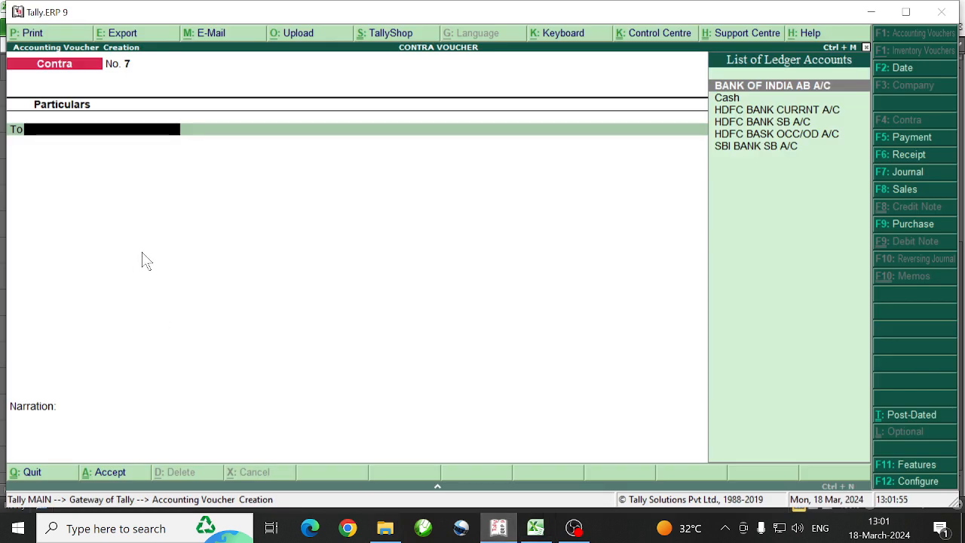
- Credit HDFC BANK CURRNT A/C with 1,00,000 and complete its bank allocation
key(Down)
key(Down)
key(Return)
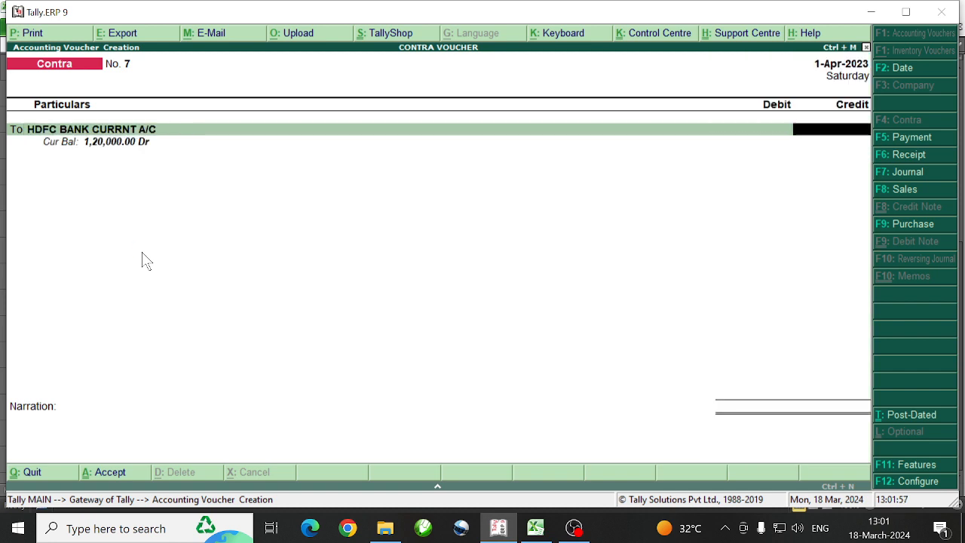
text(1,0)
text(0,000)
key(Return)
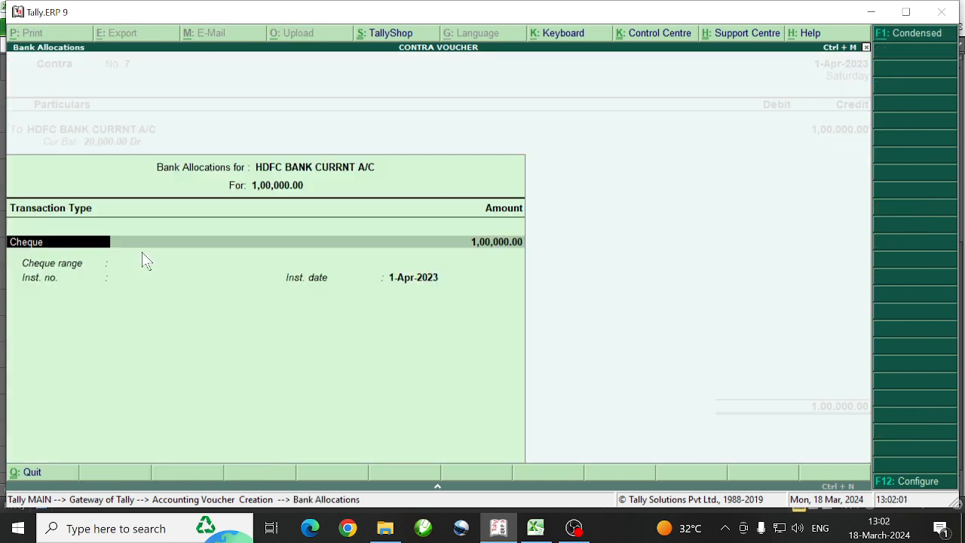
key(Return)
key(Return)
key(Return)
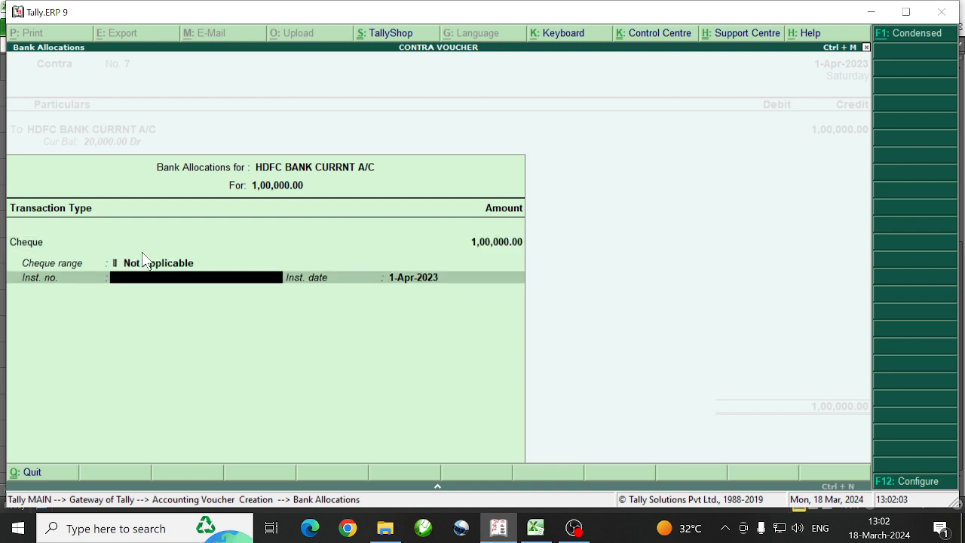
key(Return)
key(Return)
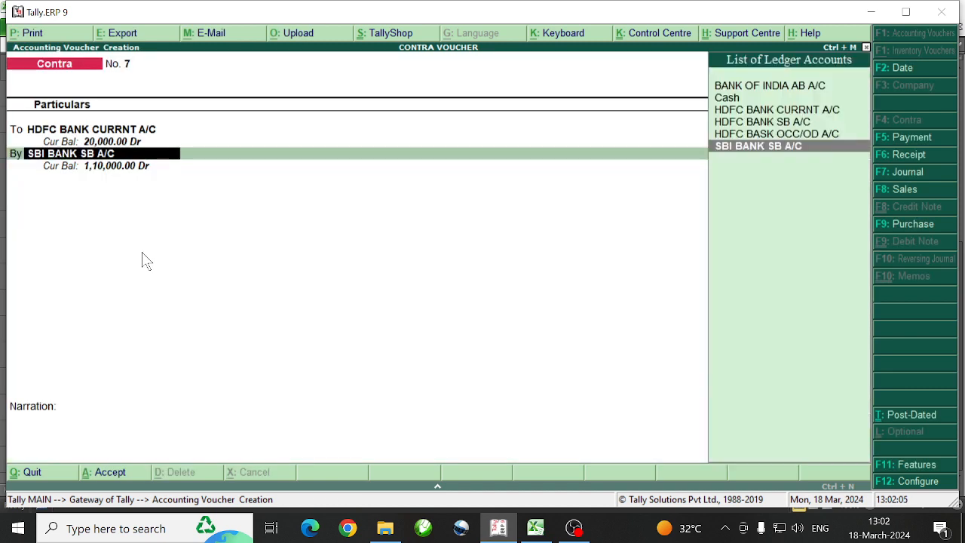
- Debit HDFC BASK OCC/OD A/C with 1,00,000, keeping Cheque/DD as the transaction type
text(HD)
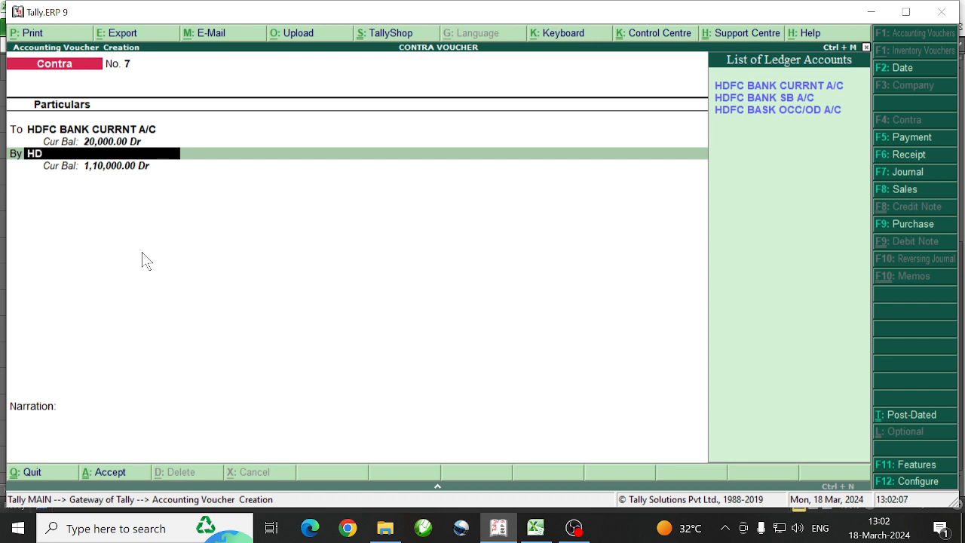
key(Down)
key(Down)
key(Return)
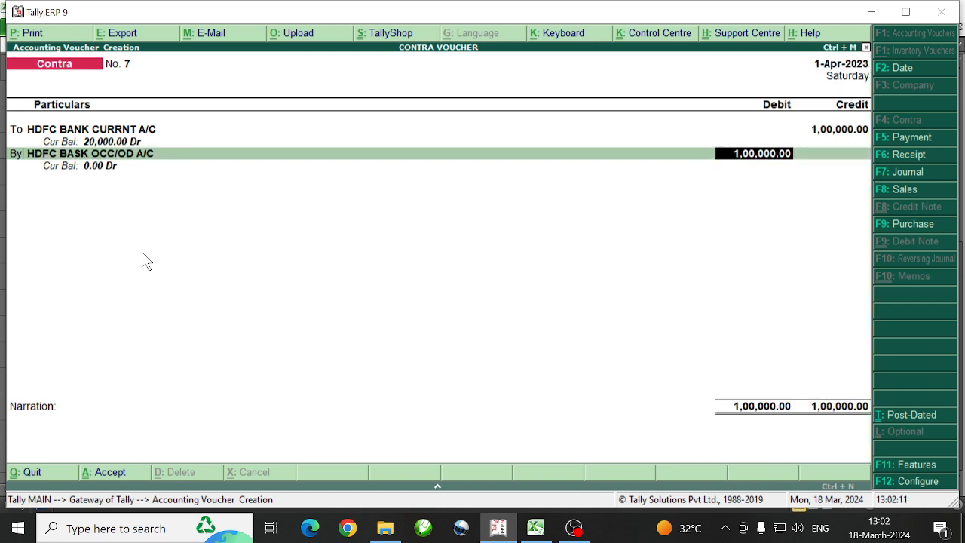
key(Return)
key(Return)
key(Return)
key(Return)
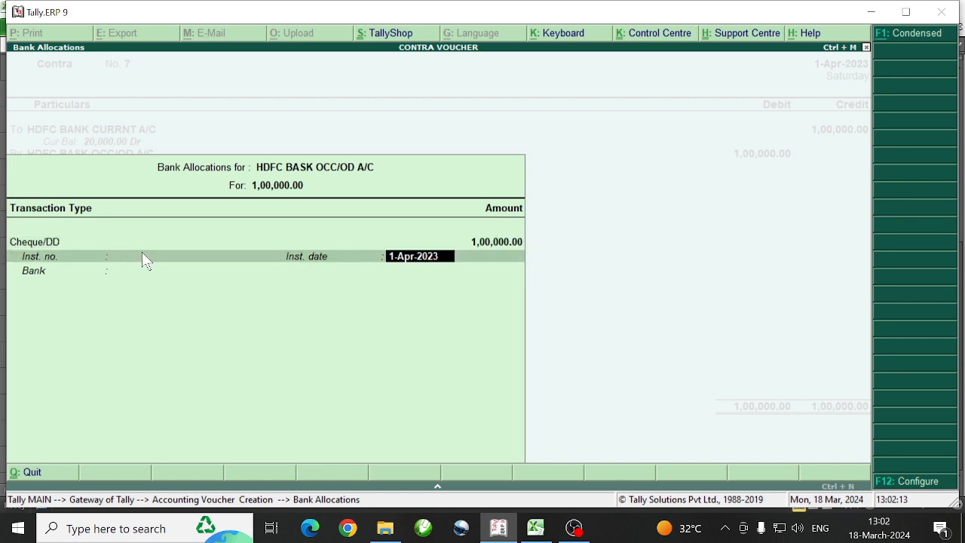
key(Return)
key(Return)
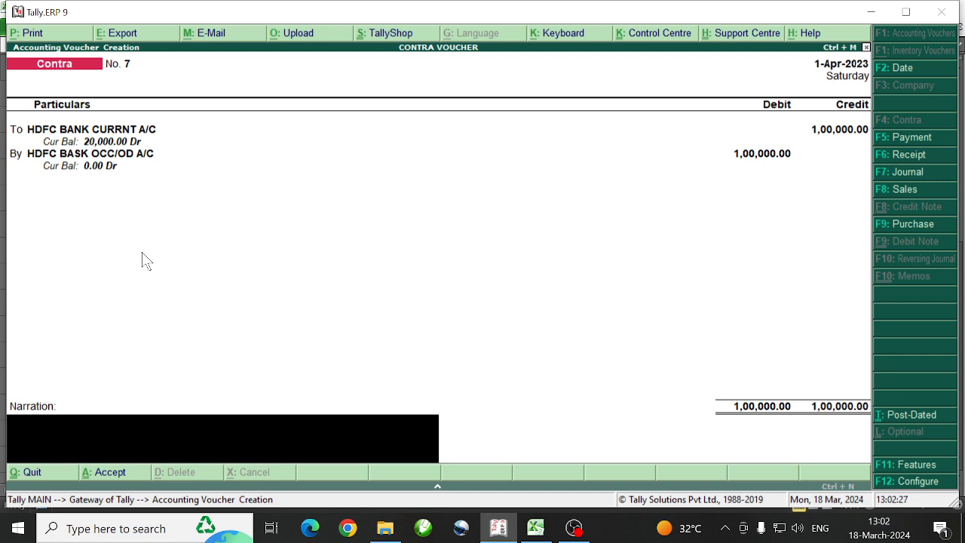
- Save contra voucher No. 7 and page back to reopen saved voucher No. 6
key(Return)
key(Return)
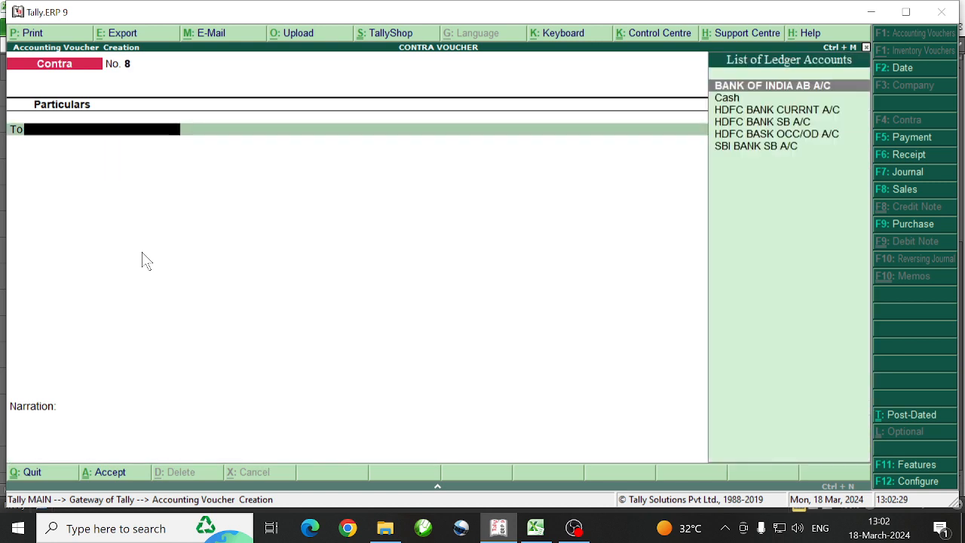
key(Page_Up)
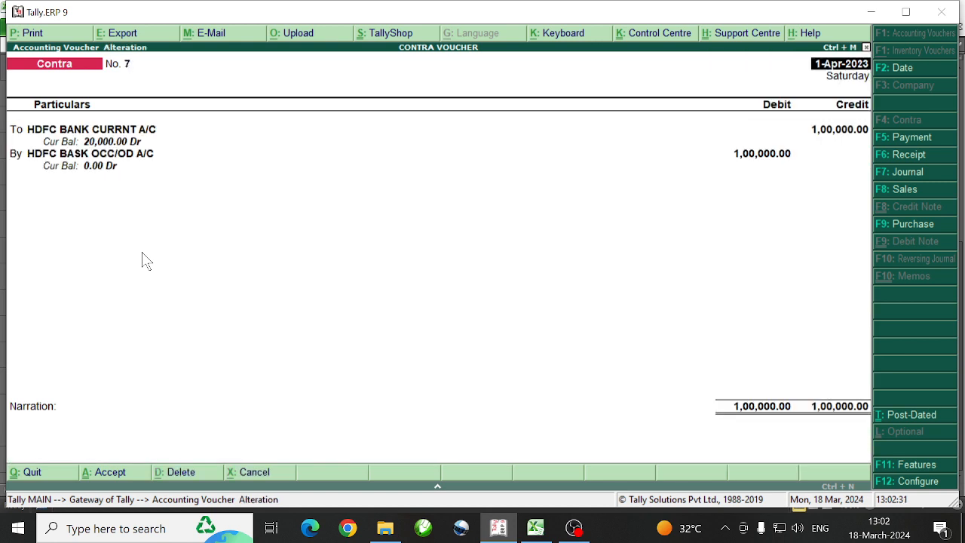
key(Page_Up)
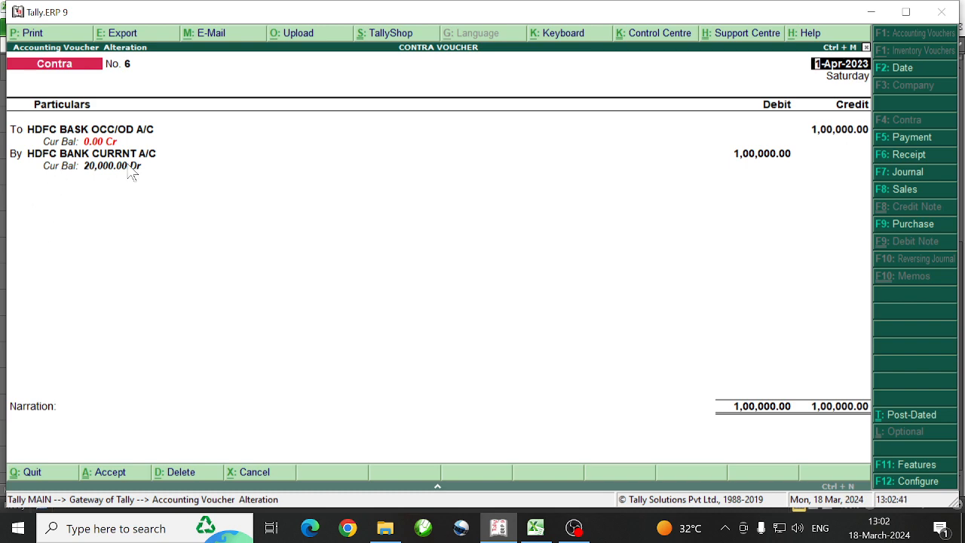
click(536, 528)
- Review the item 6 loan and item 7 repayment rows (B23, B25:E25) in Excel
click(234, 360)
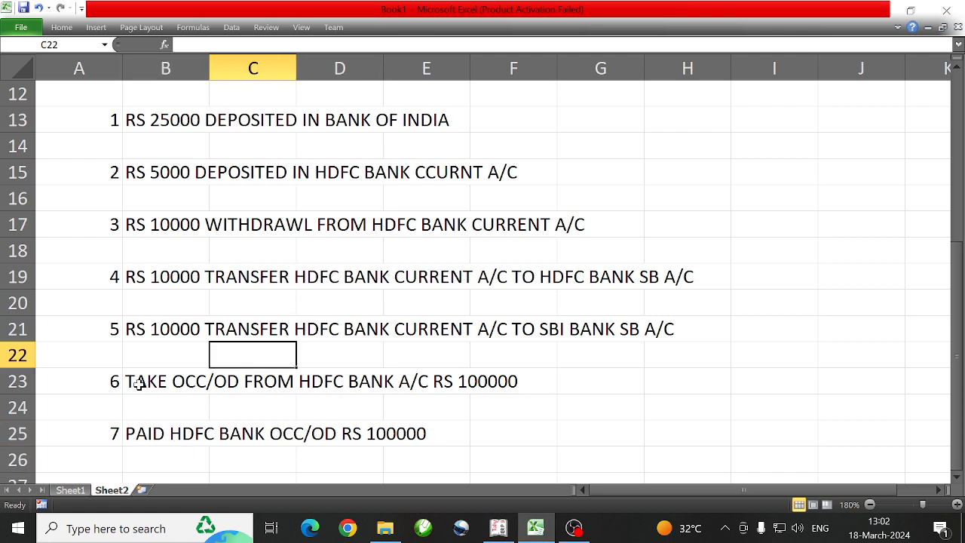
click(138, 384)
click(161, 436)
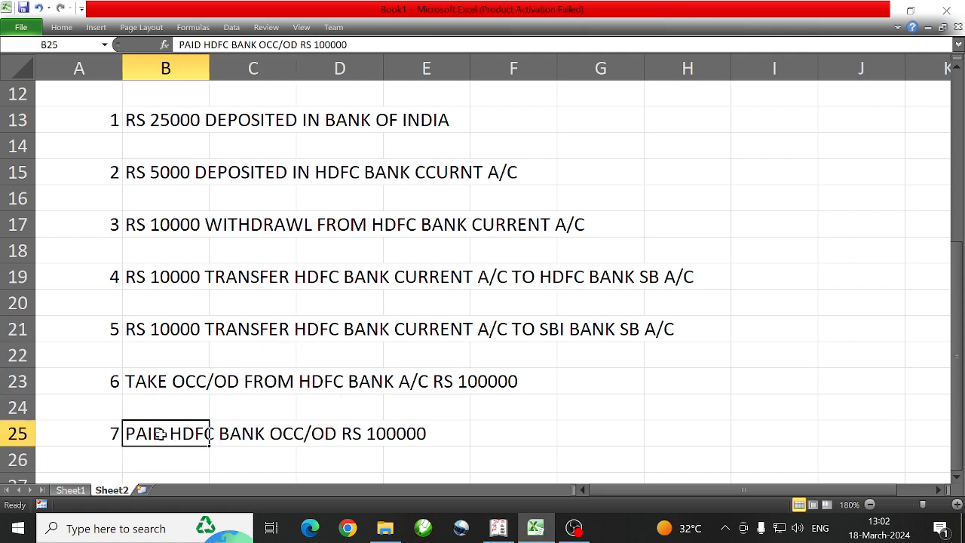
drag(161, 435, 467, 433)
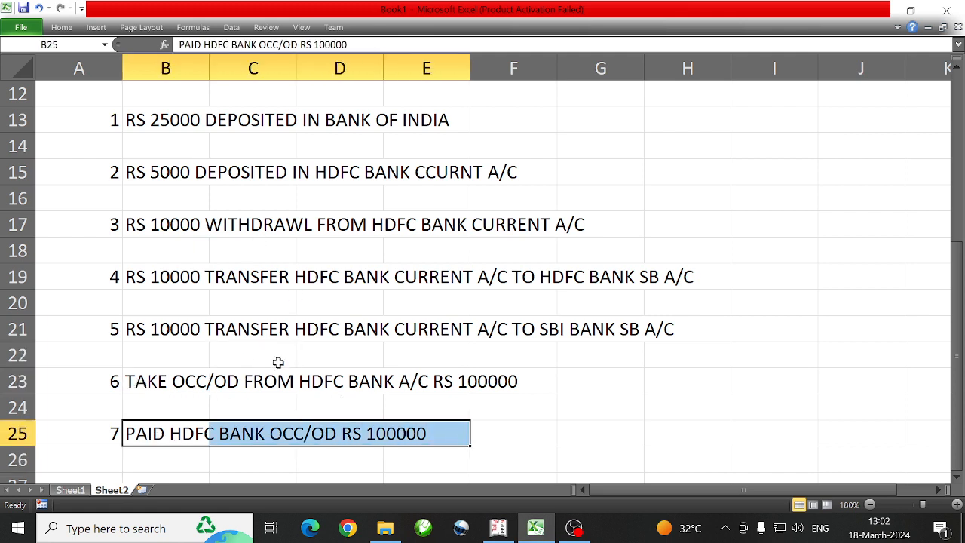
click(254, 172)
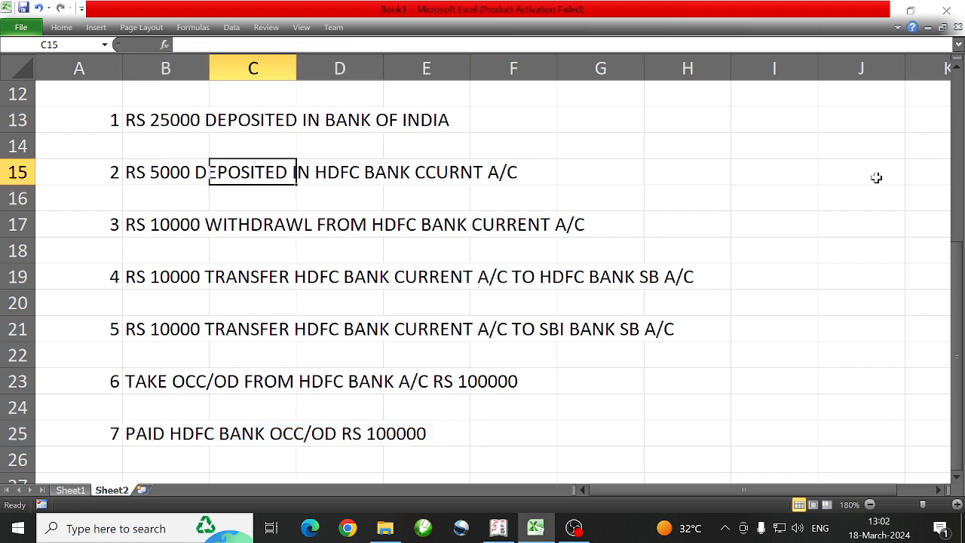
click(798, 172)
click(858, 173)
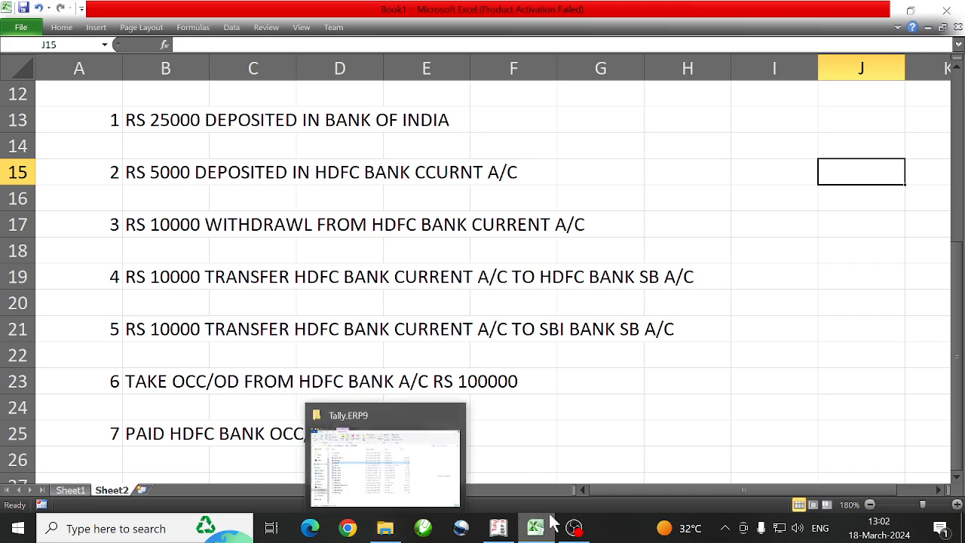
click(573, 528)
click(499, 529)
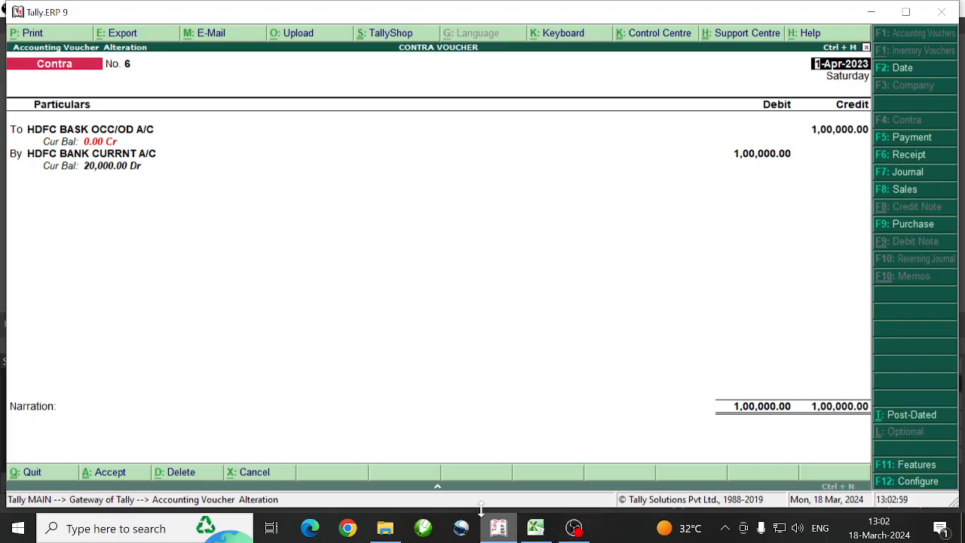